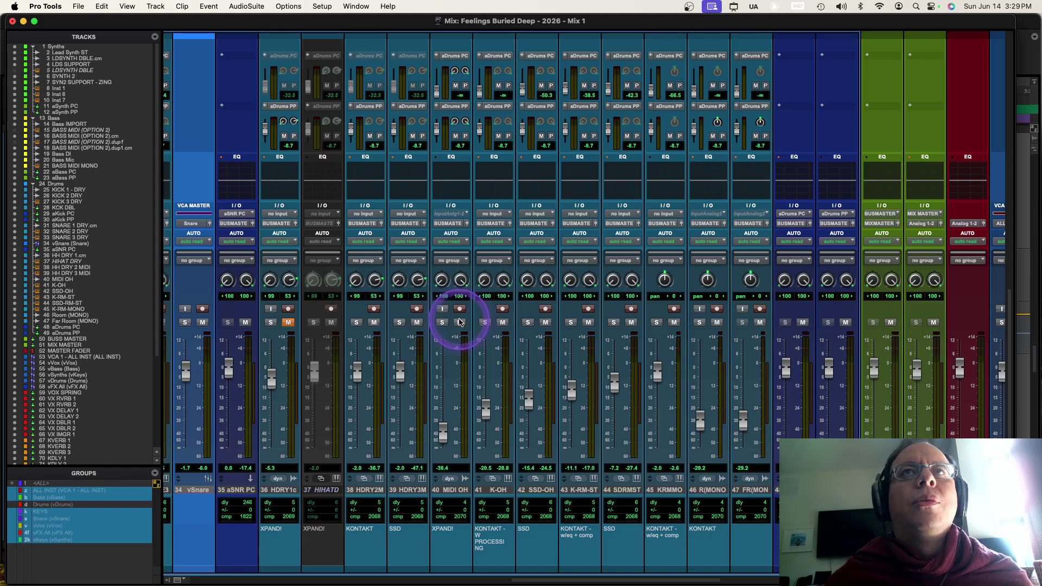
Check the drum tracks' inserts, save the session, and select the Room (MONO) and Far Room (MONO) tracks.
scroll(459, 320, up, 10)
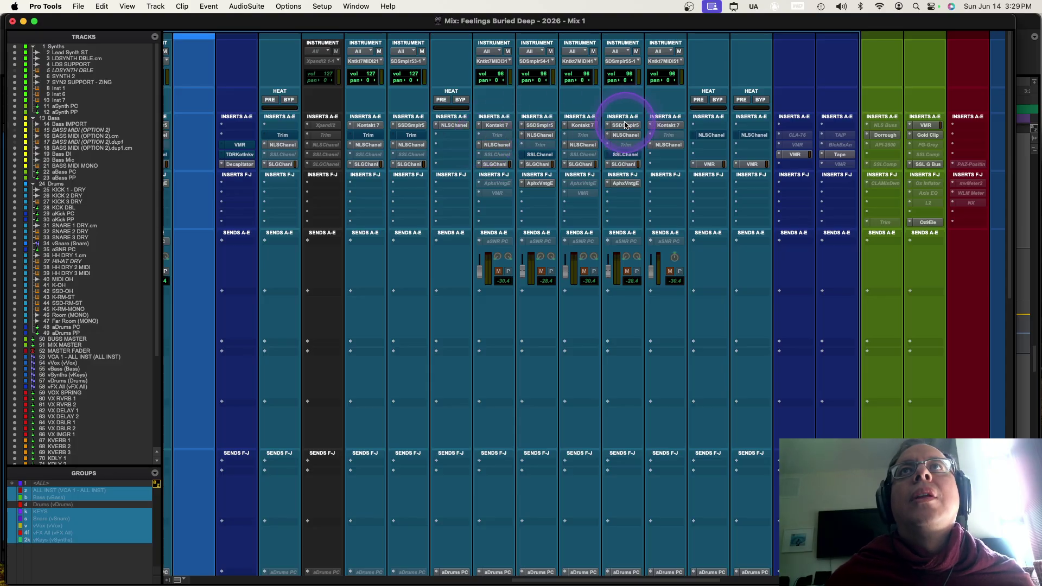
scroll(667, 138, down, 10)
scroll(670, 140, down, 5)
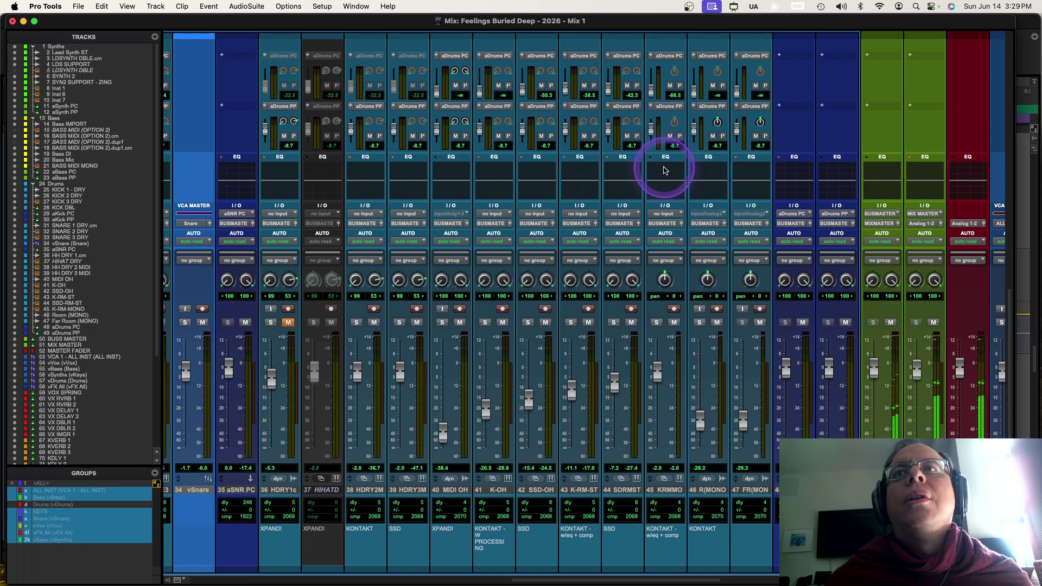
key(super+s)
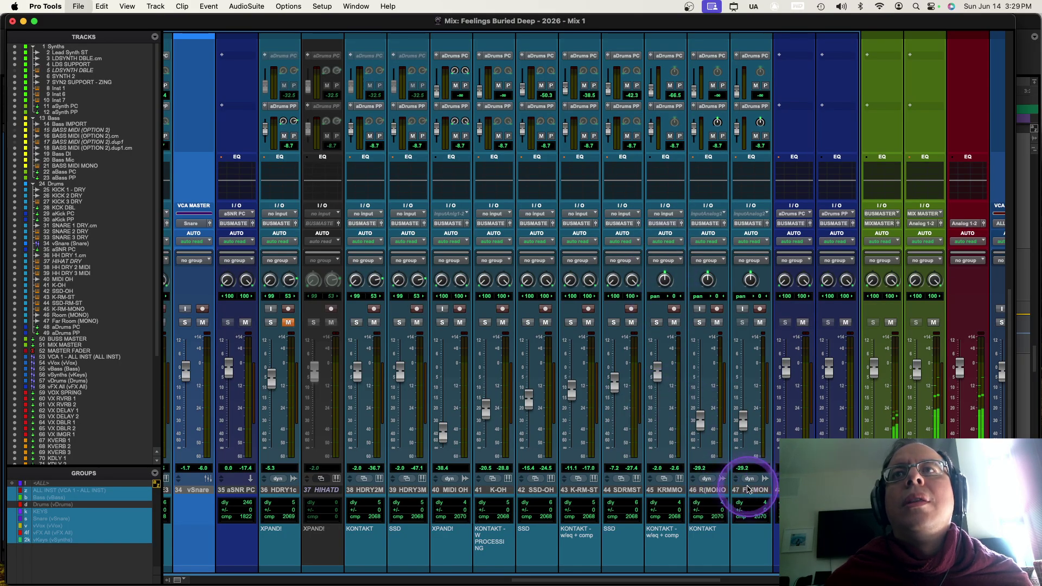
click(715, 491)
shift+click(748, 490)
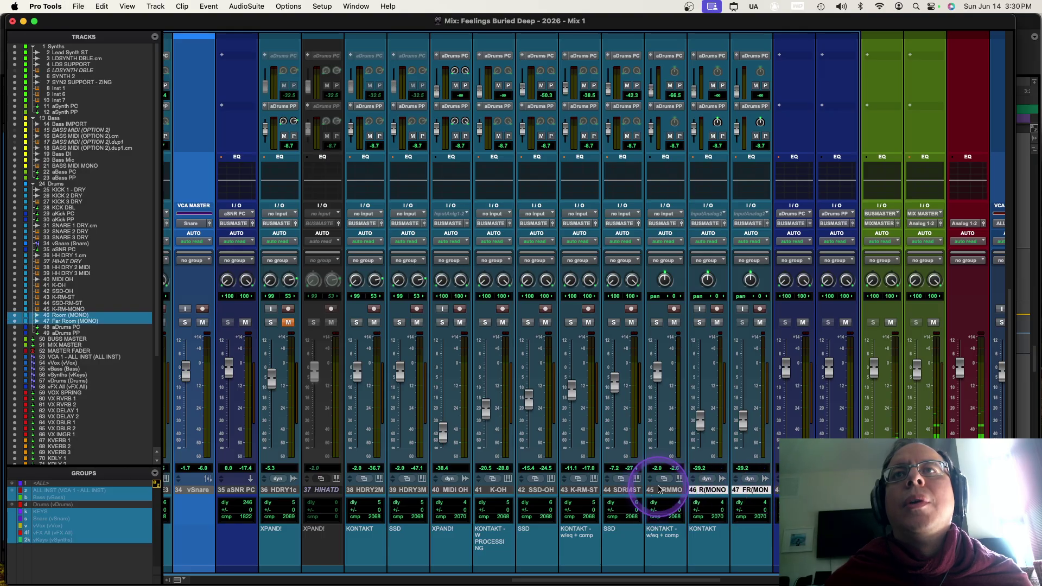
Open the SSDSampler5 instrument on the SSD-RM-ST track, show its room mic channels, and move its window clear of the track's fader.
click(619, 490)
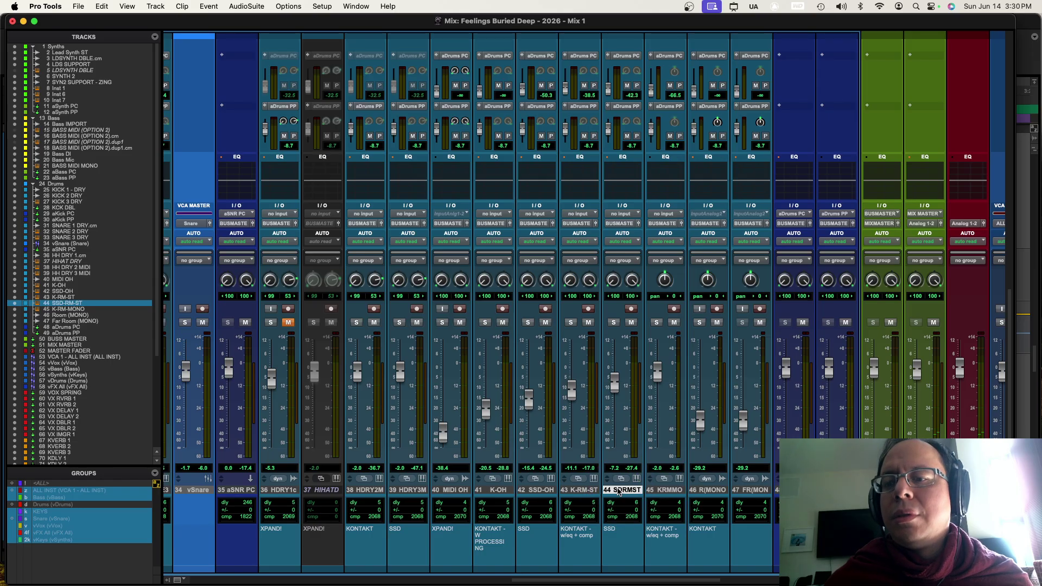
scroll(619, 491, up, 10)
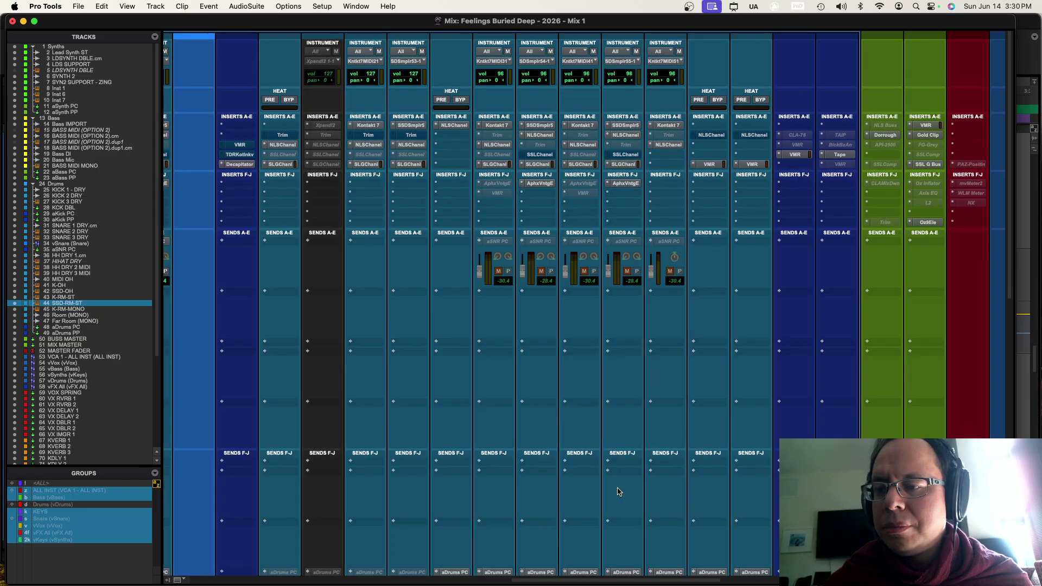
click(622, 129)
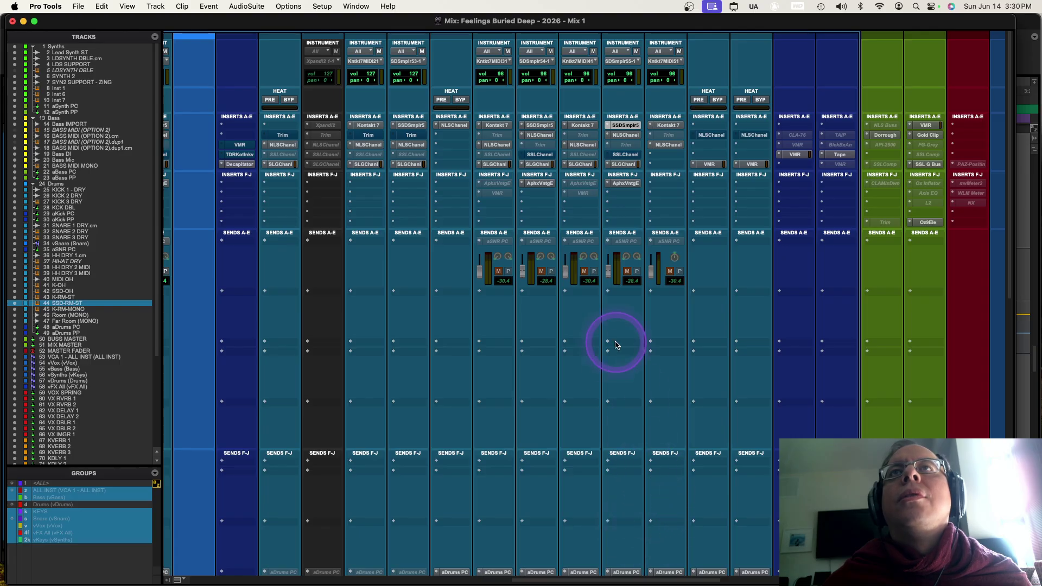
drag(559, 482, 714, 481)
scroll(673, 534, down, 15)
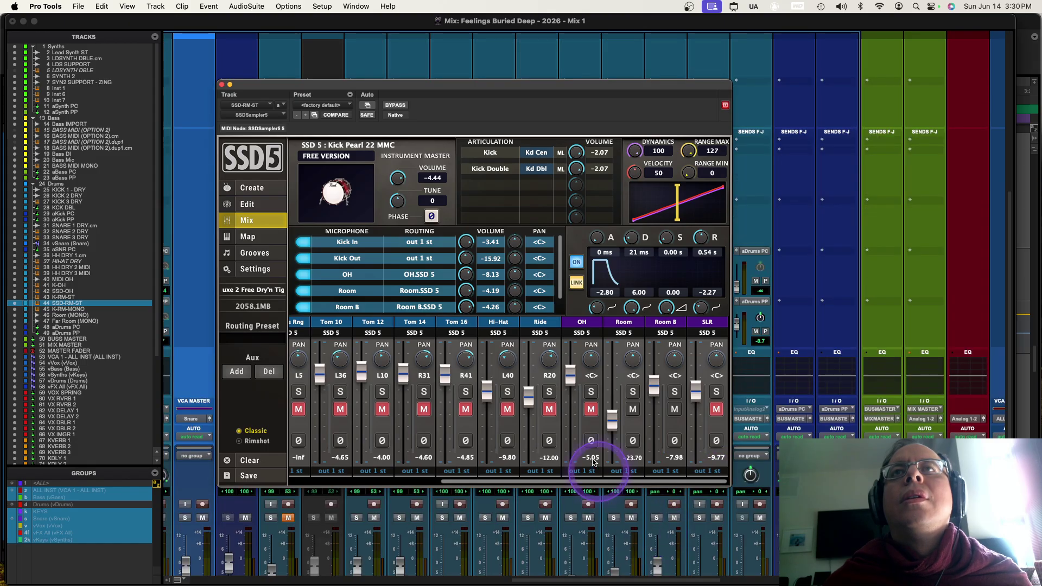
drag(502, 93, 268, 97)
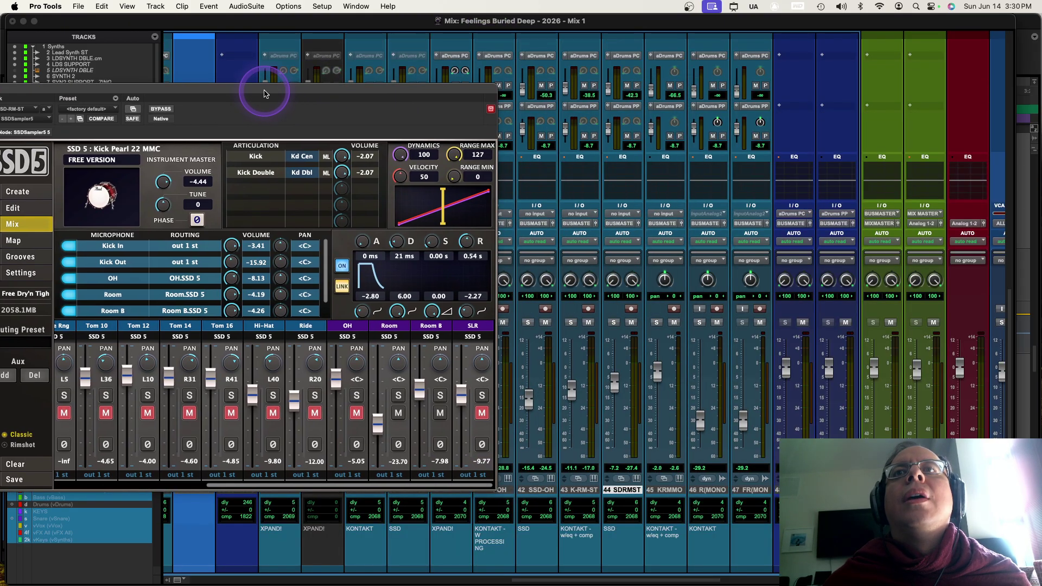
Solo the SSD-RM-ST track and start playback.
click(614, 322)
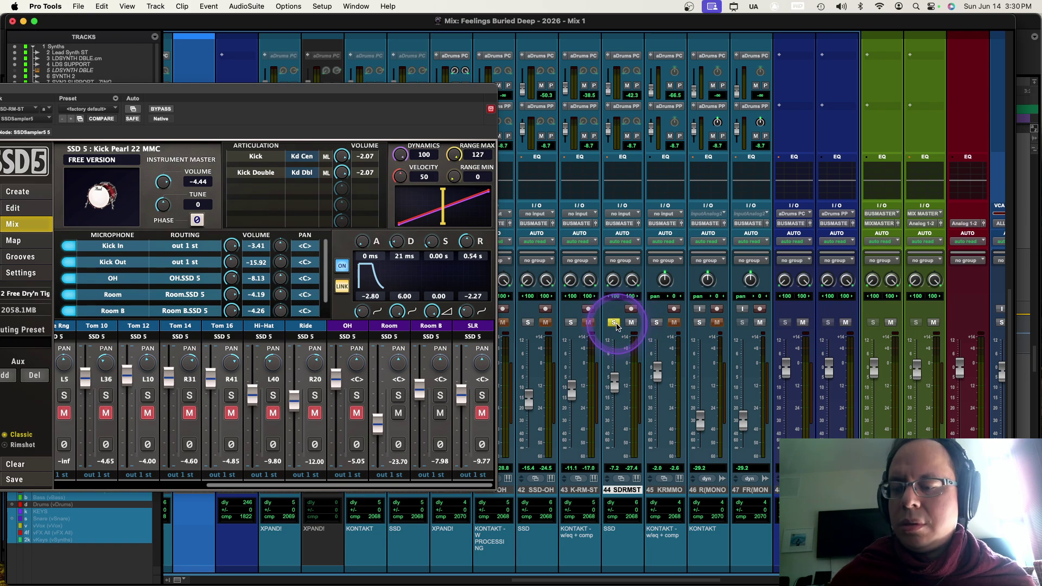
key(space)
click(515, 333)
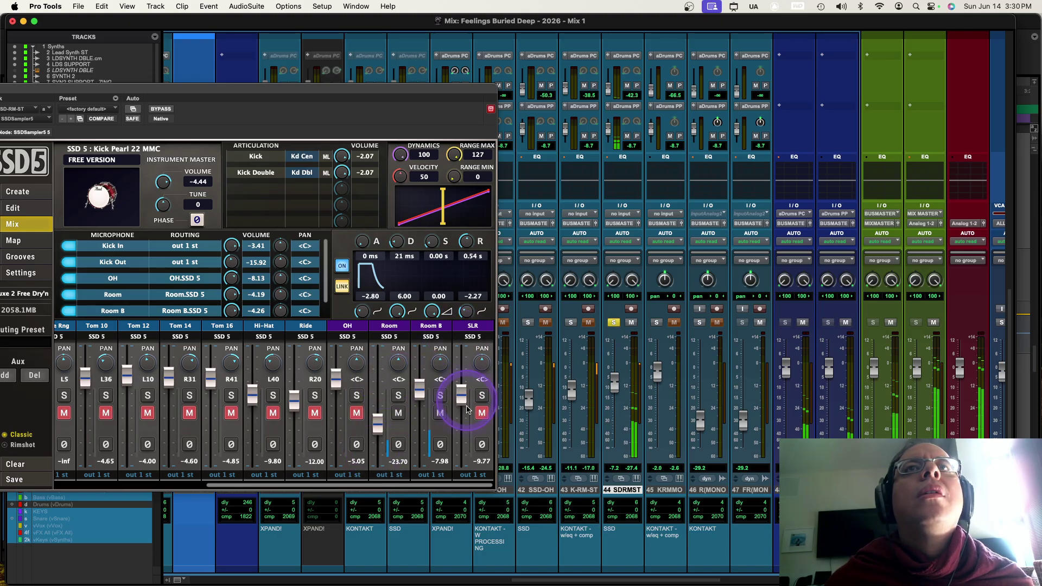
Toggle the SLR and Room B mic mutes in the SSD5 mixer to compare the room sound with and without them.
click(481, 414)
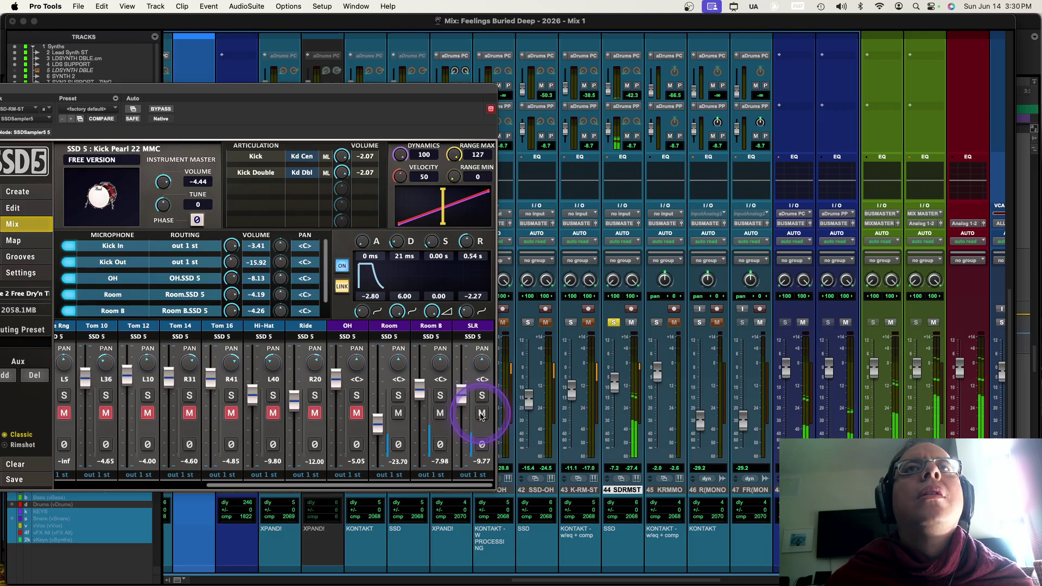
click(481, 414)
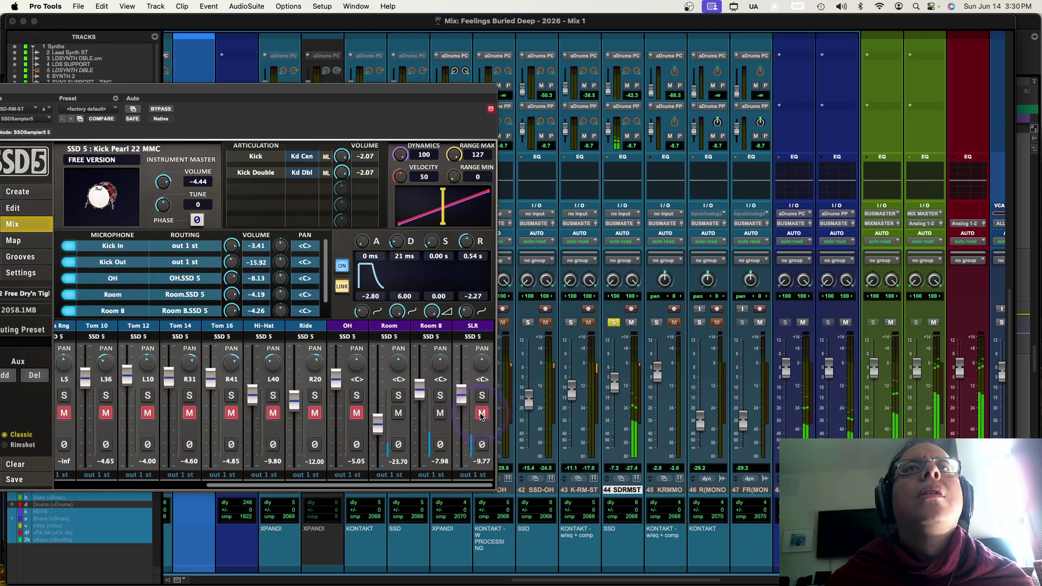
click(481, 413)
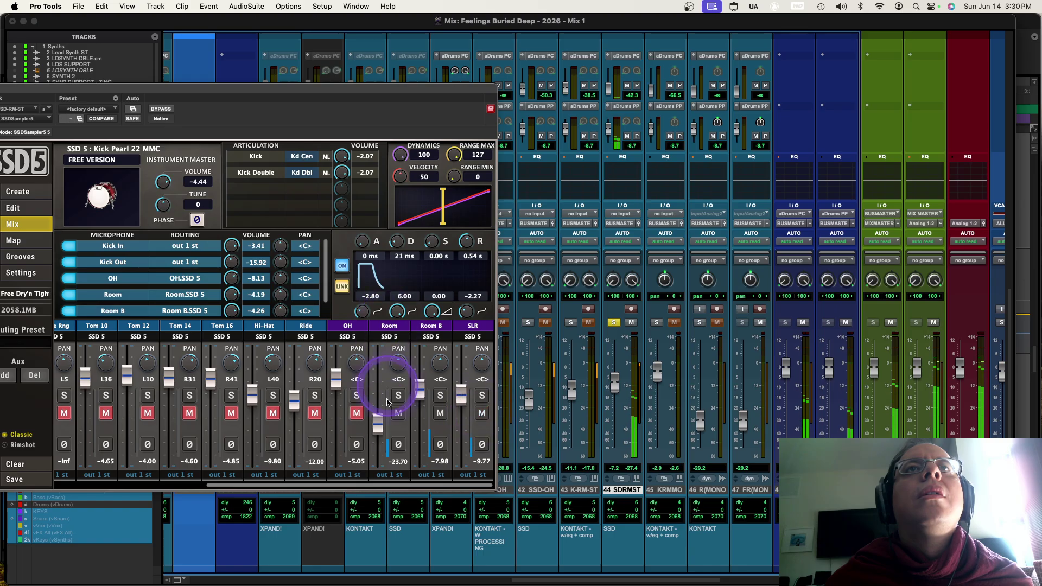
click(440, 413)
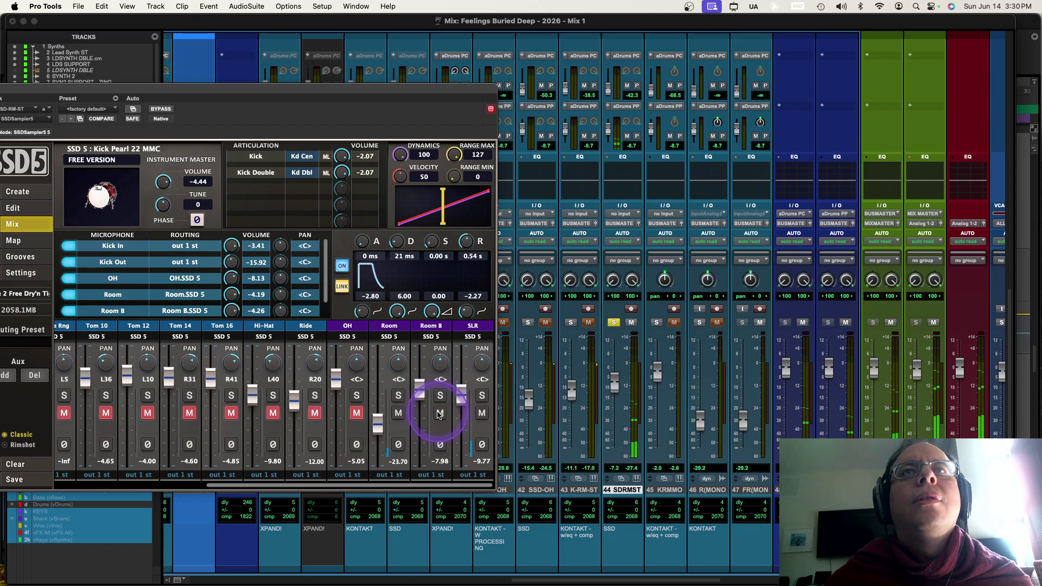
Mute the Room and Room B mic channels and solo the SLR channel to hear it alone.
click(398, 414)
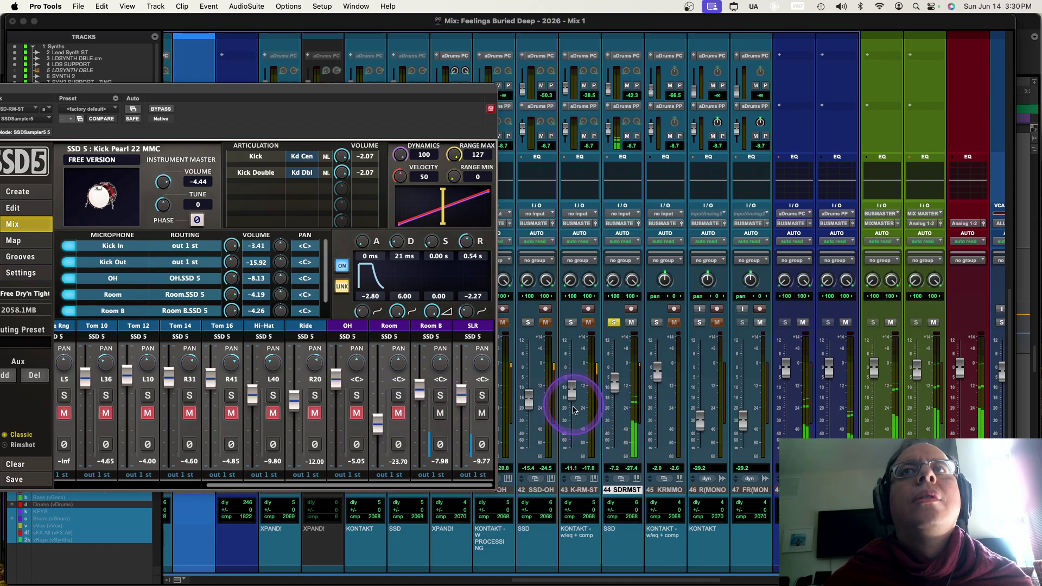
click(399, 415)
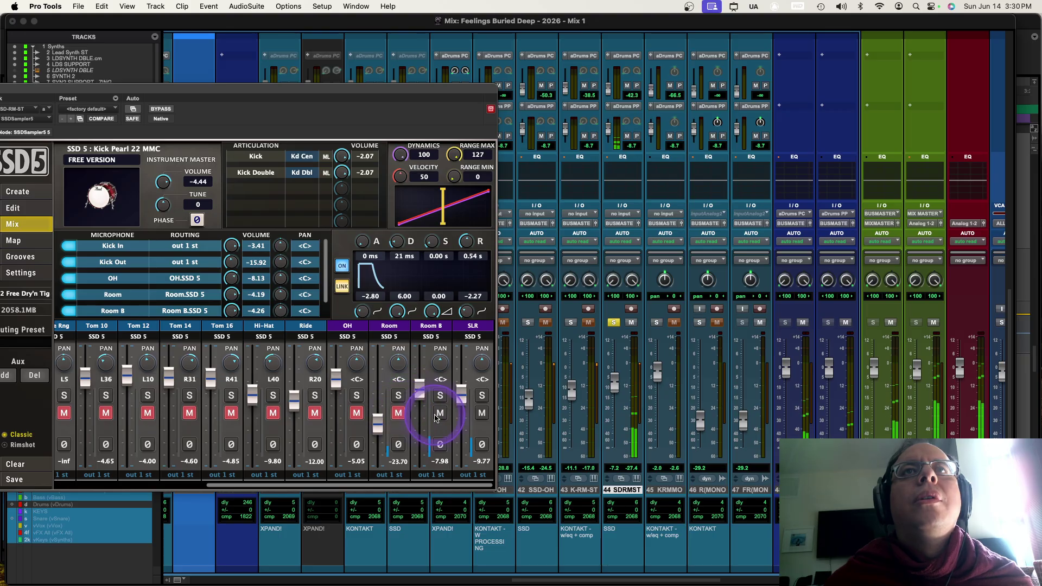
click(440, 414)
click(482, 414)
click(483, 413)
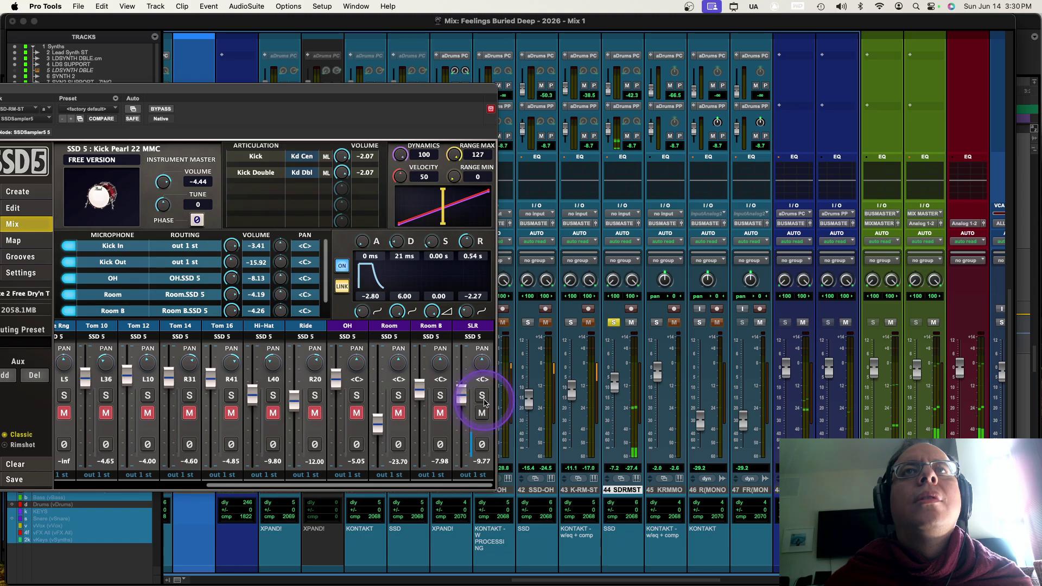
click(482, 395)
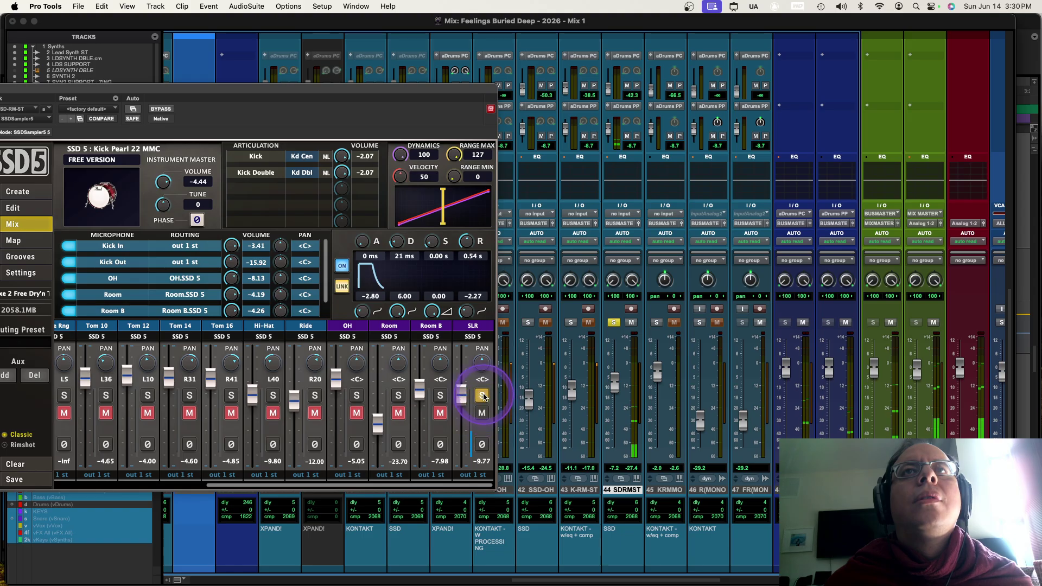
Audition the SLR channel at a level of 0.00, and restore its level to -9.77.
alt+click(460, 395)
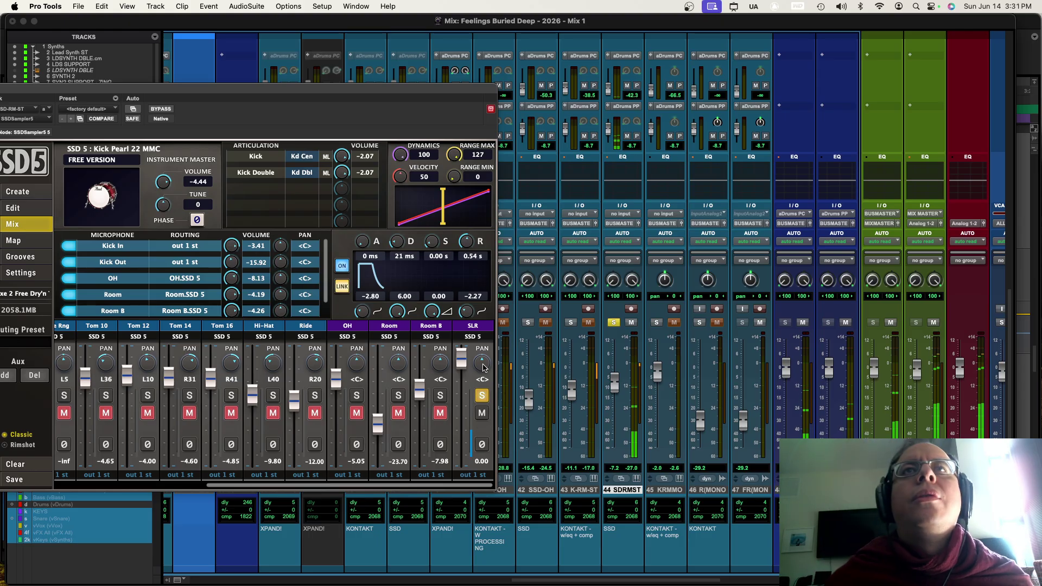
click(481, 462)
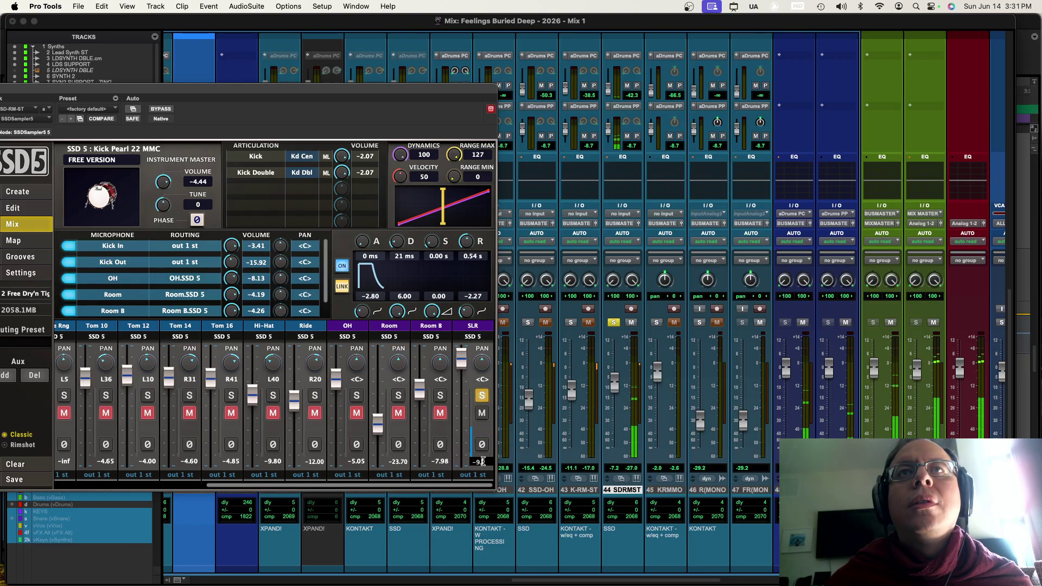
text(-9.77)
key(Return)
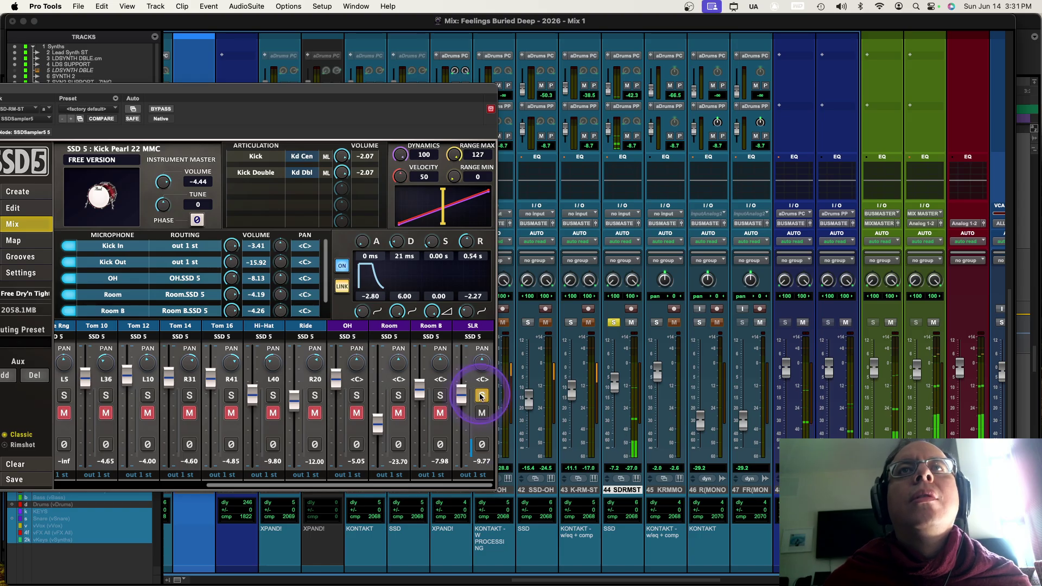
Mute and unsolo the SLR channel, unmute Room and Room B, and move the sampler window fully into view.
drag(481, 396, 478, 368)
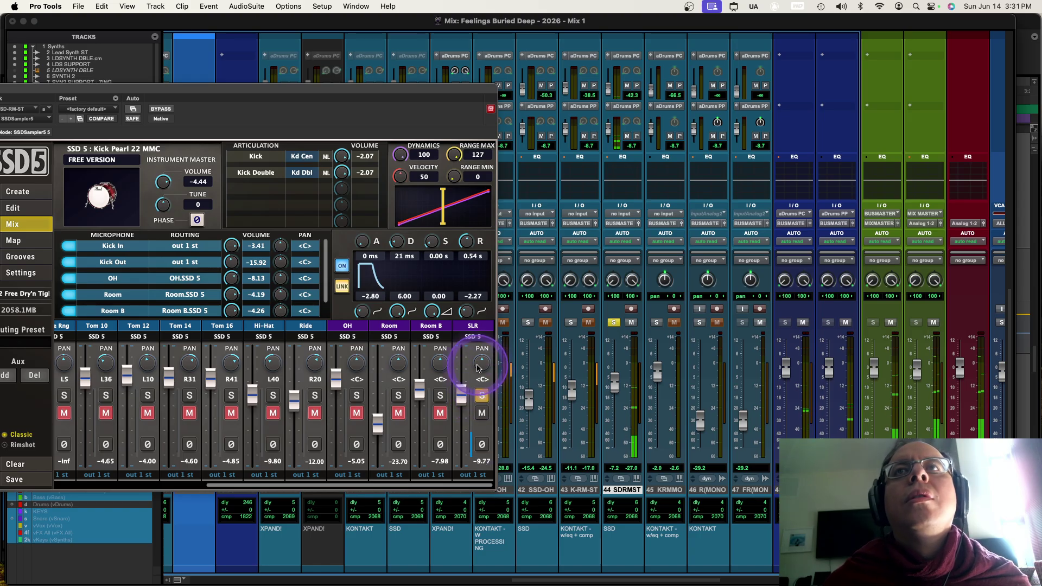
click(481, 413)
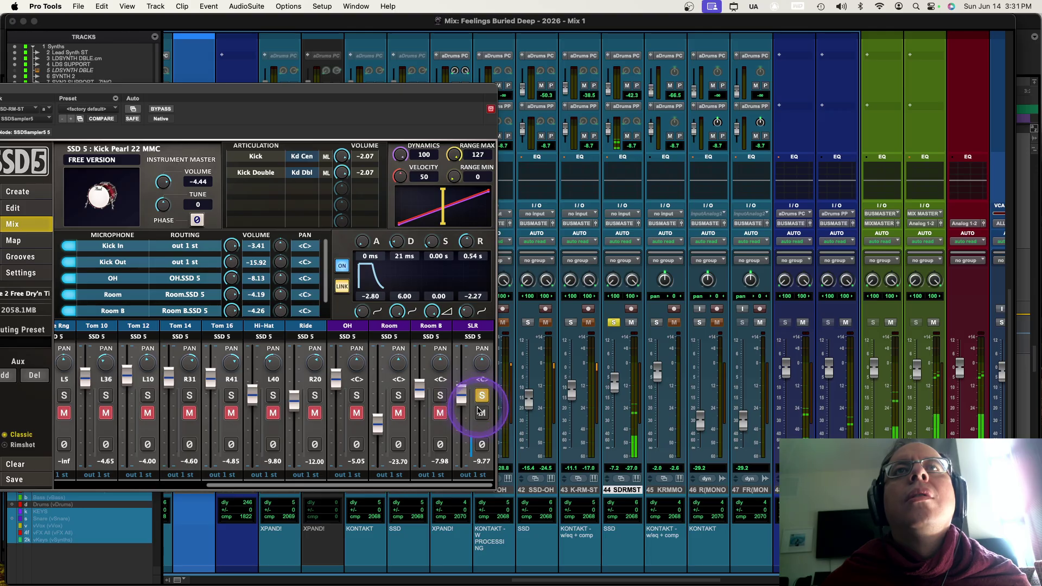
click(440, 413)
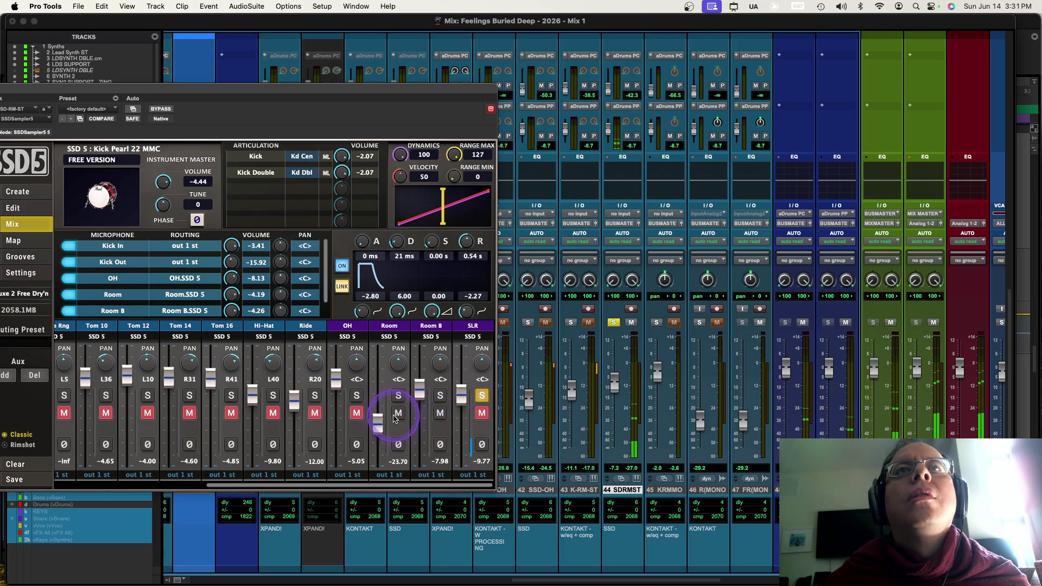
click(482, 396)
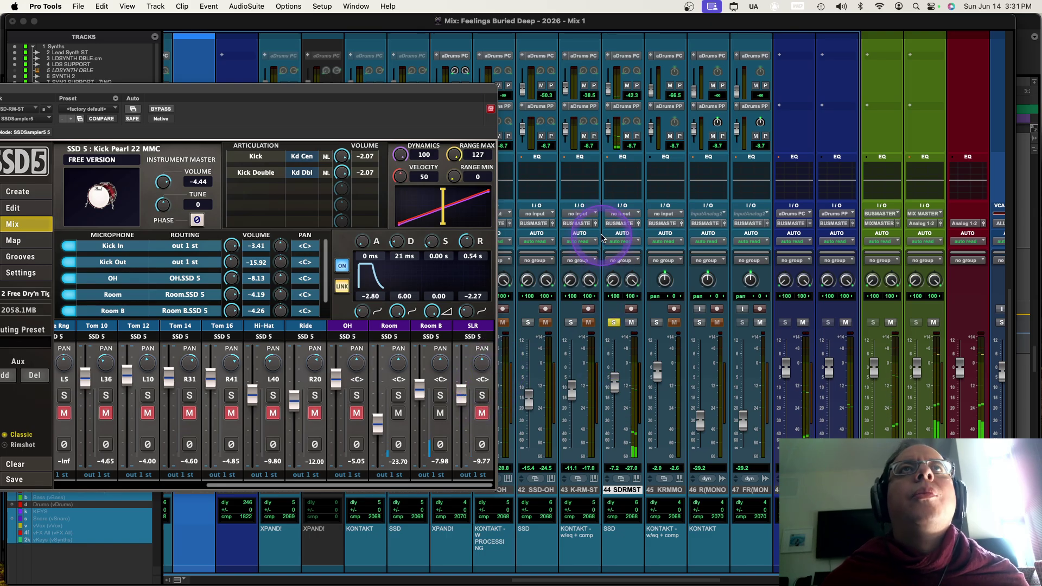
drag(263, 88, 337, 95)
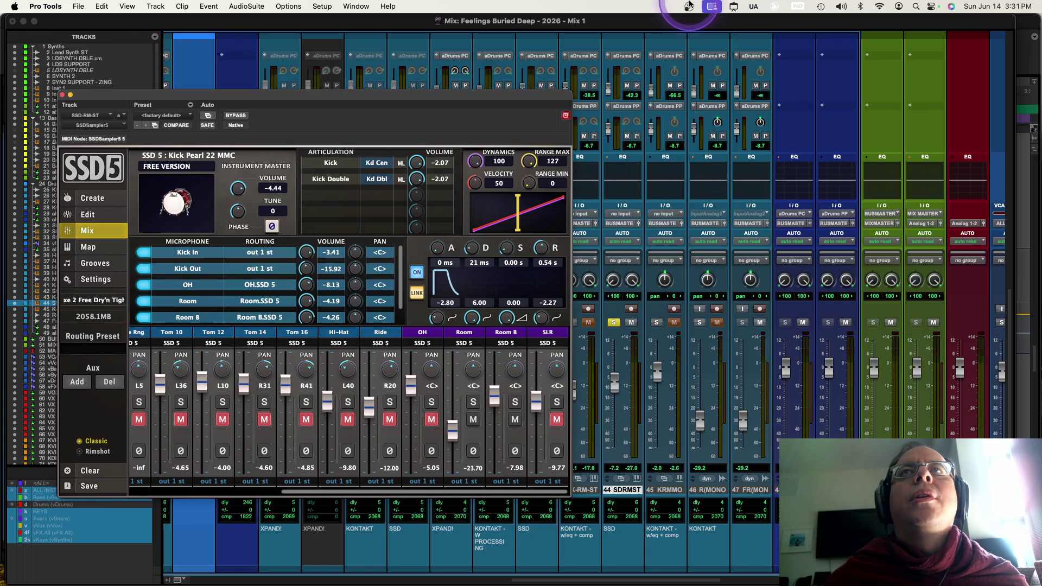
key(super+Tab)
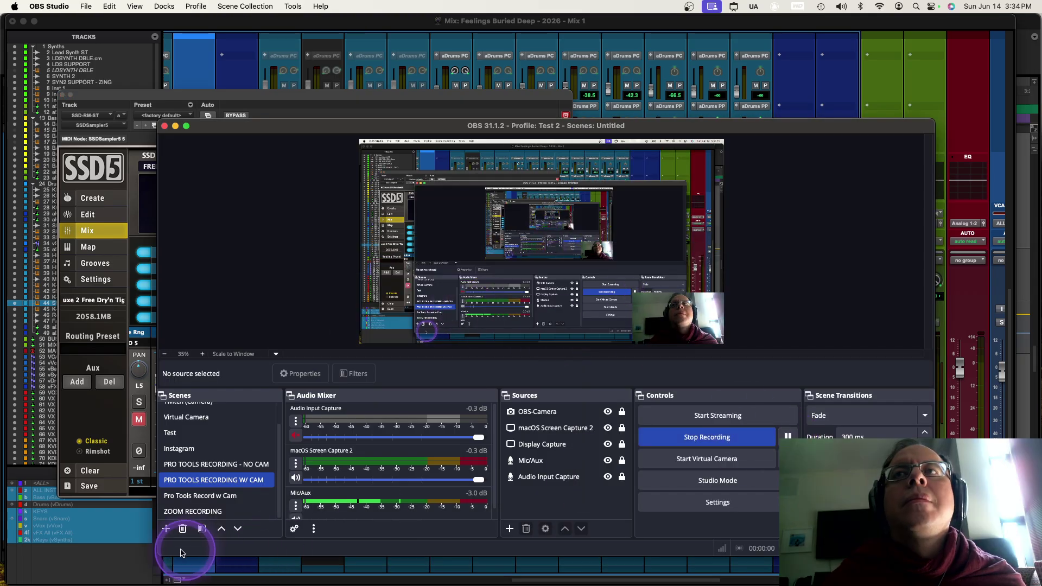
click(125, 562)
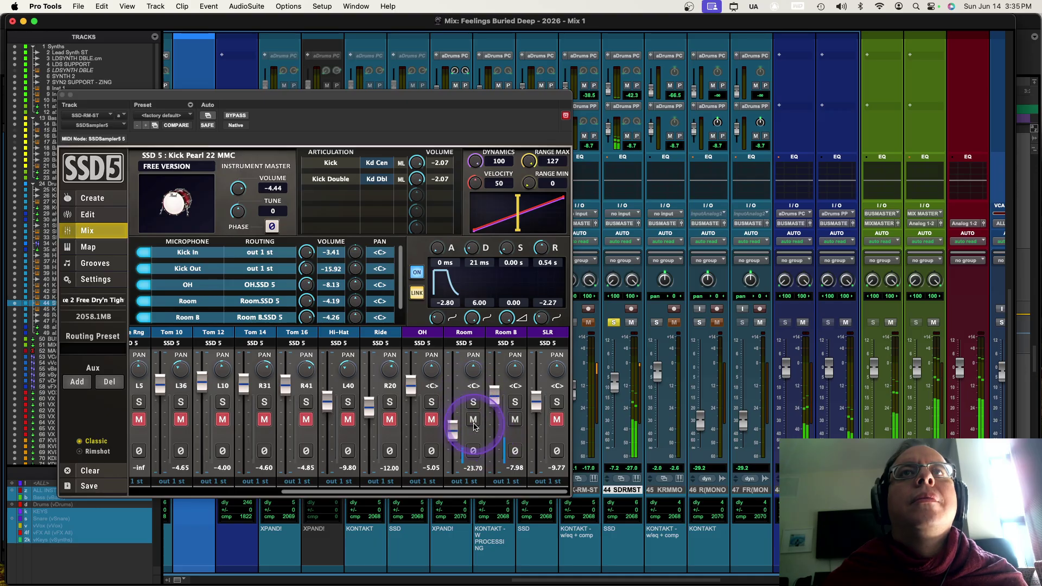
Solo the Room and Room B mic channels one after the other to hear each alone, leaving both unsoloed.
click(473, 403)
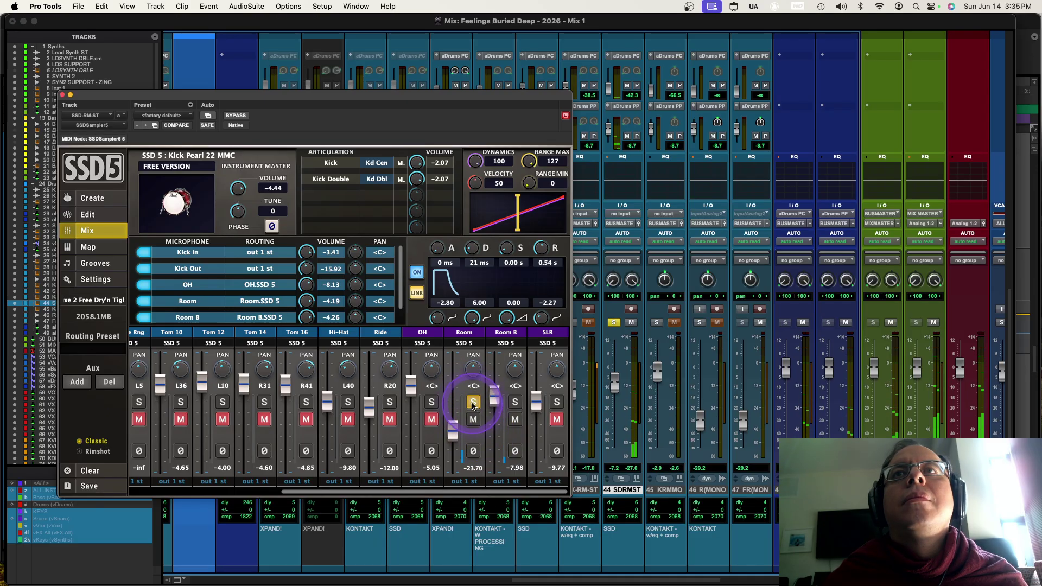
click(473, 403)
click(515, 402)
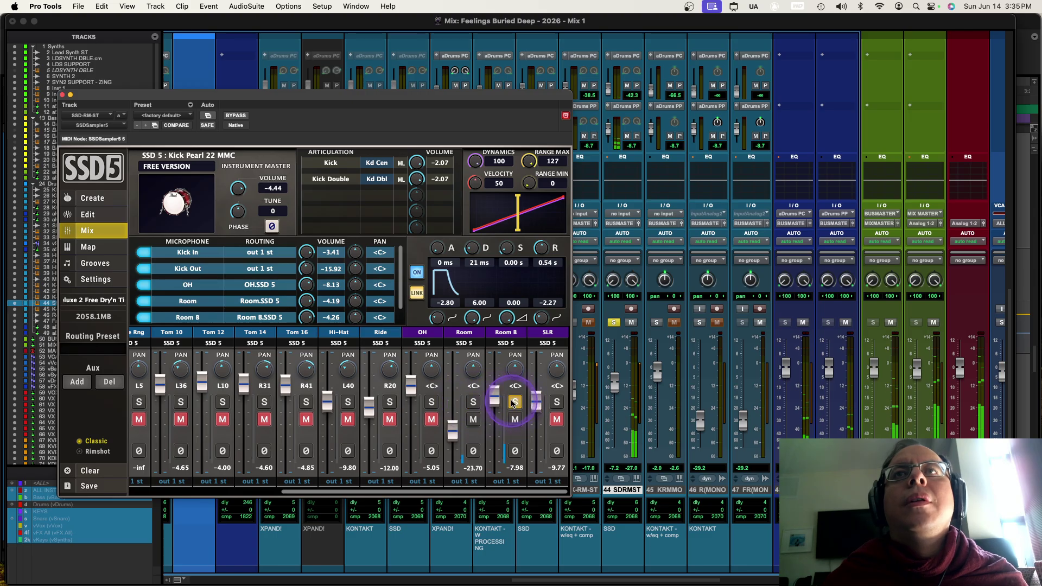
click(515, 402)
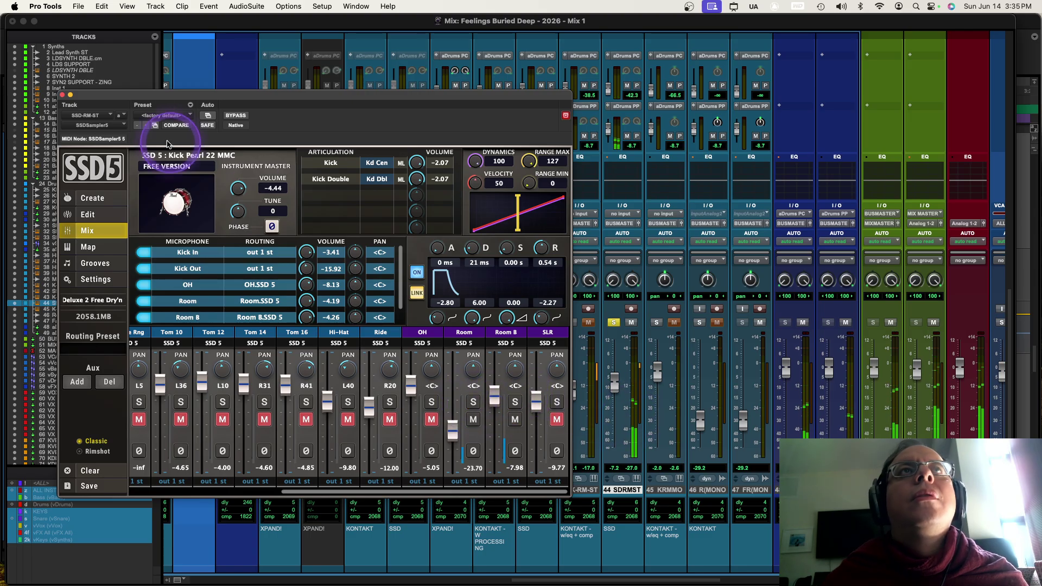
Close the sampler window and unsolo the SSD-RM-ST track to hear it with the full mix.
click(62, 94)
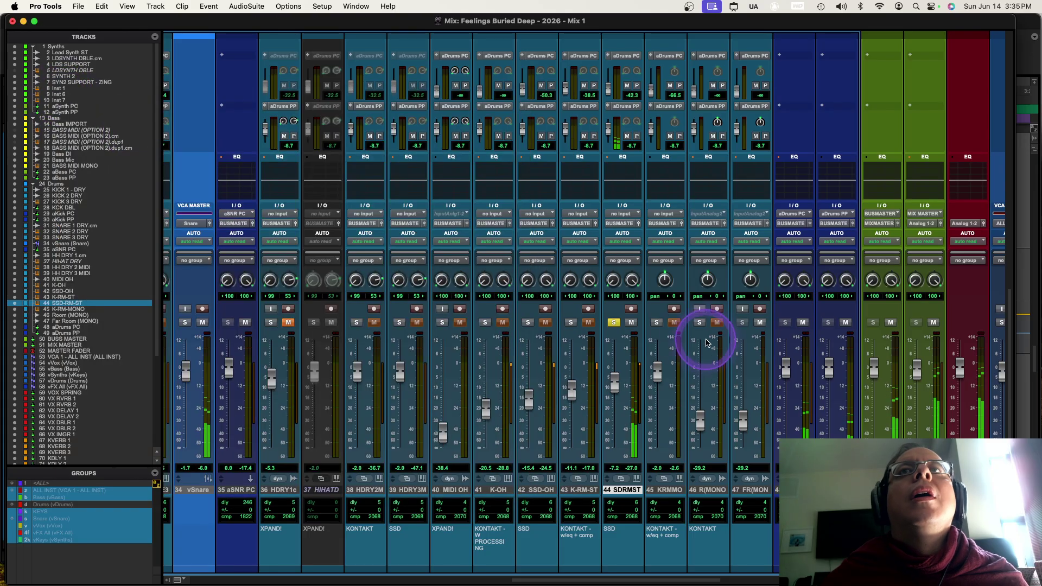
click(614, 323)
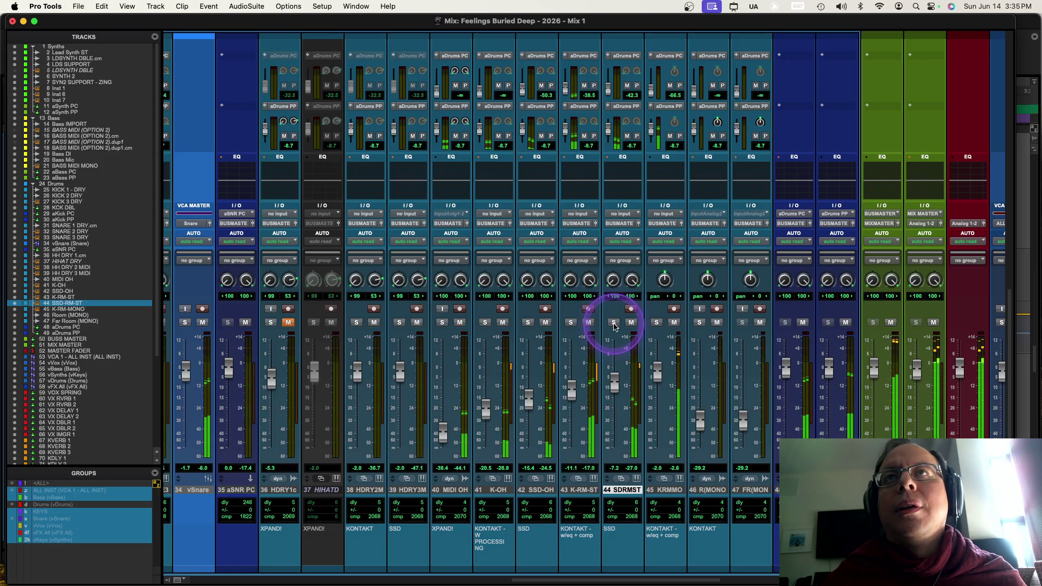
scroll(601, 376, left, 6)
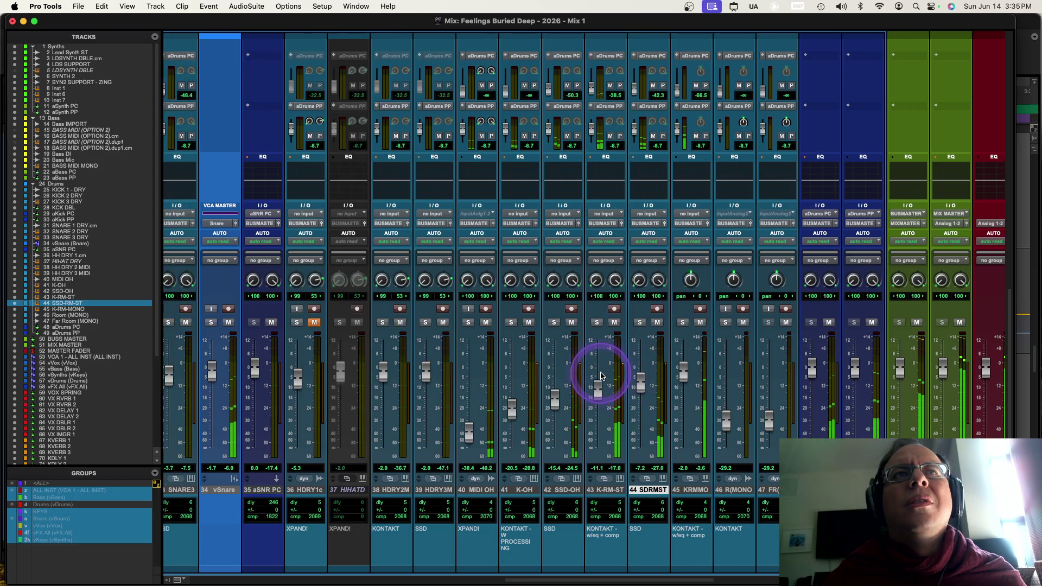
Lower the KICK 2 - DRY fader to -17.2 and the K-RM-MONO fader to -11.8, and save the session.
scroll(601, 376, left, 6)
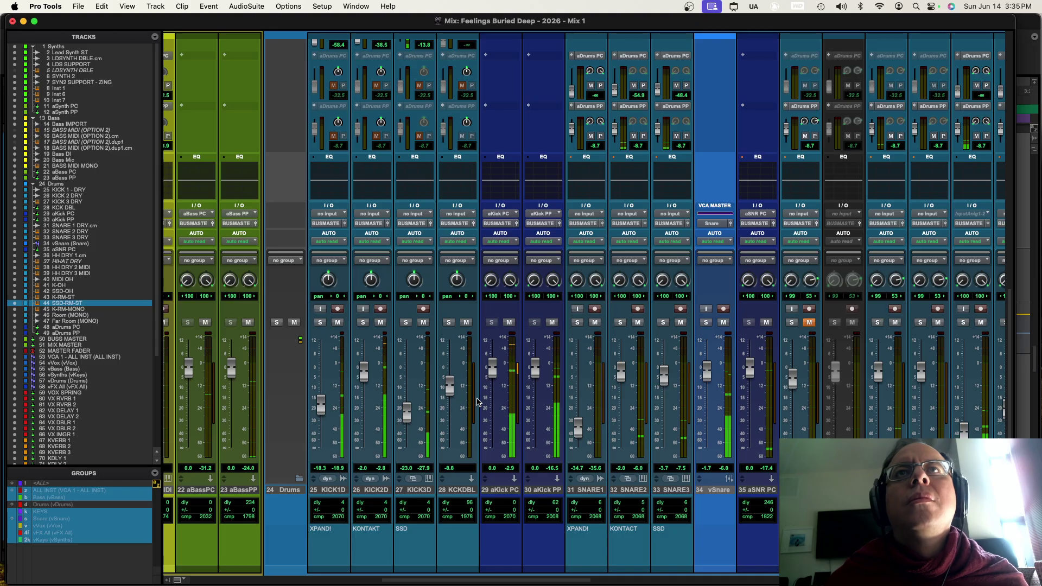
drag(366, 372, 368, 420)
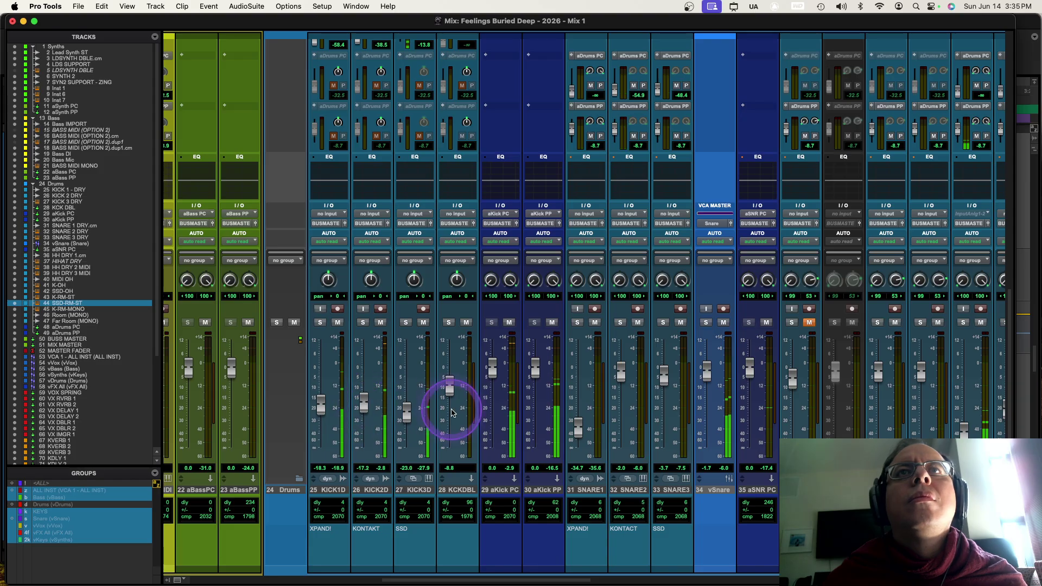
scroll(409, 416, right, 15)
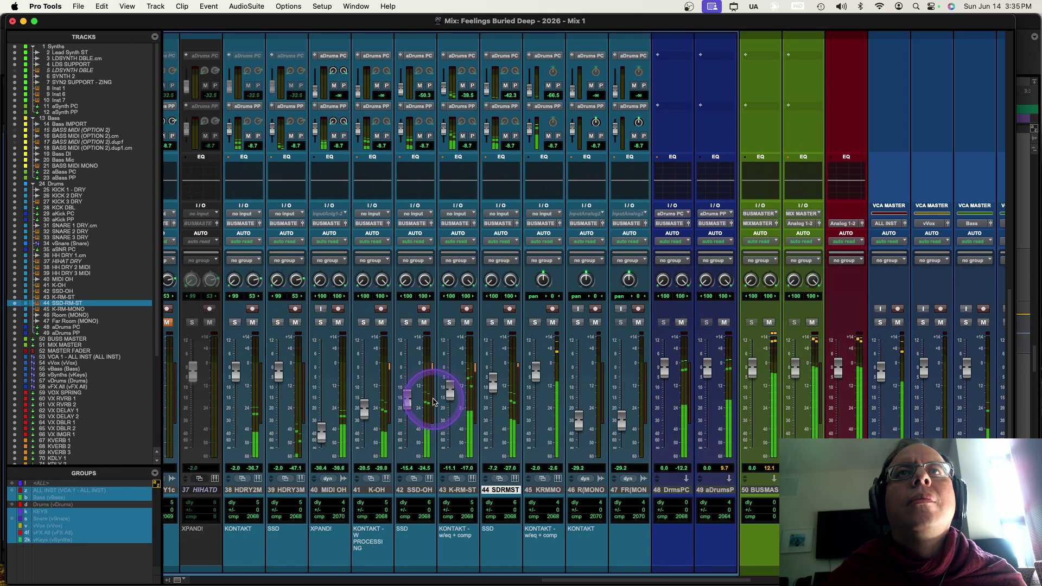
mouse_move(539, 372)
mouse_down()
mouse_move(535, 451)
mouse_move(535, 369)
mouse_move(533, 401)
mouse_move(535, 393)
mouse_up()
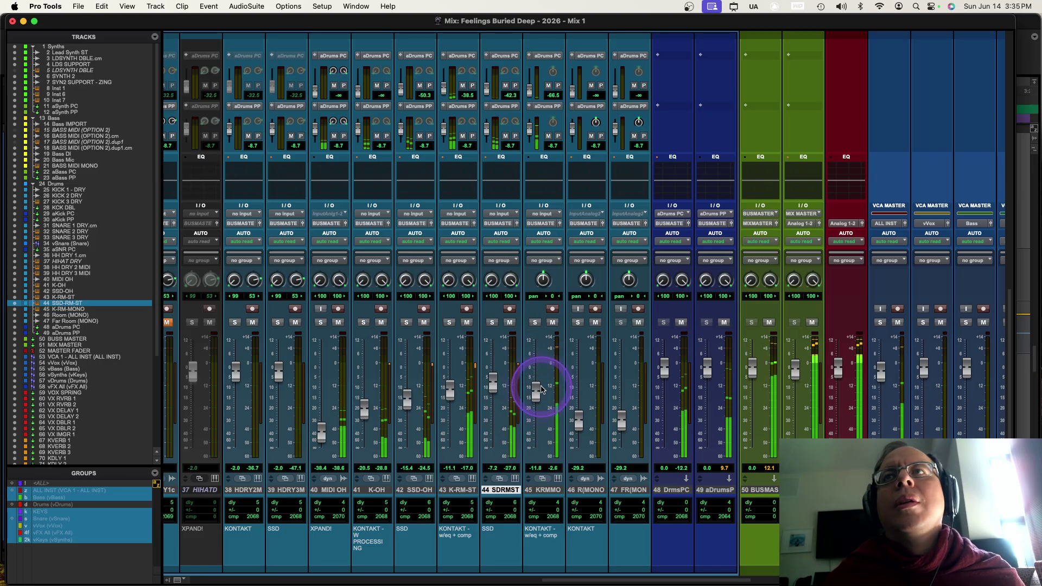
key(super+s)
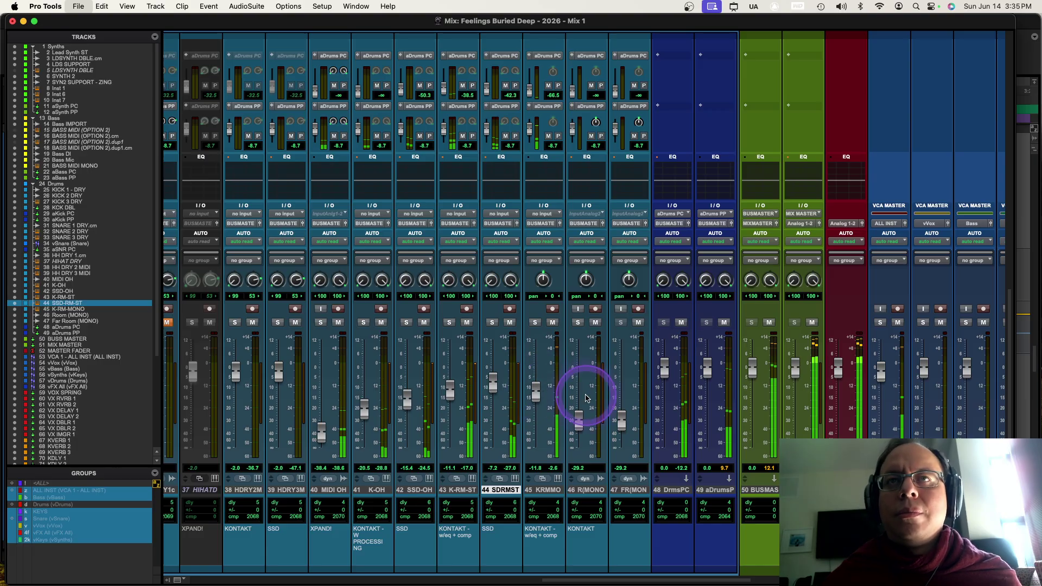
Select the KICK 1 - DRY track and solo KICK 1, KICK 2, KICK 3 and KCK DBL together.
scroll(586, 398, up, 10)
scroll(585, 398, left, 10)
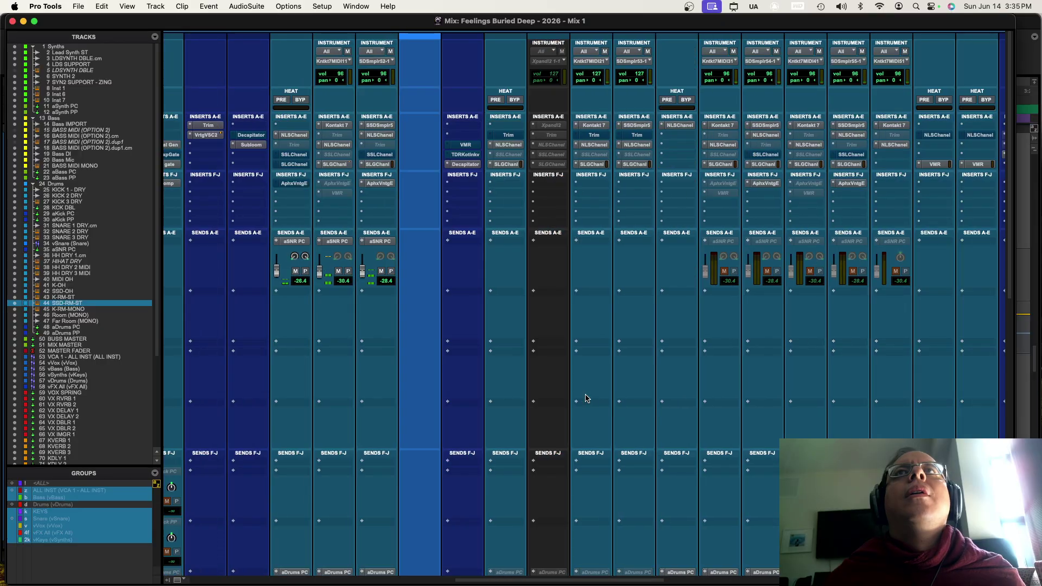
scroll(585, 398, left, 8)
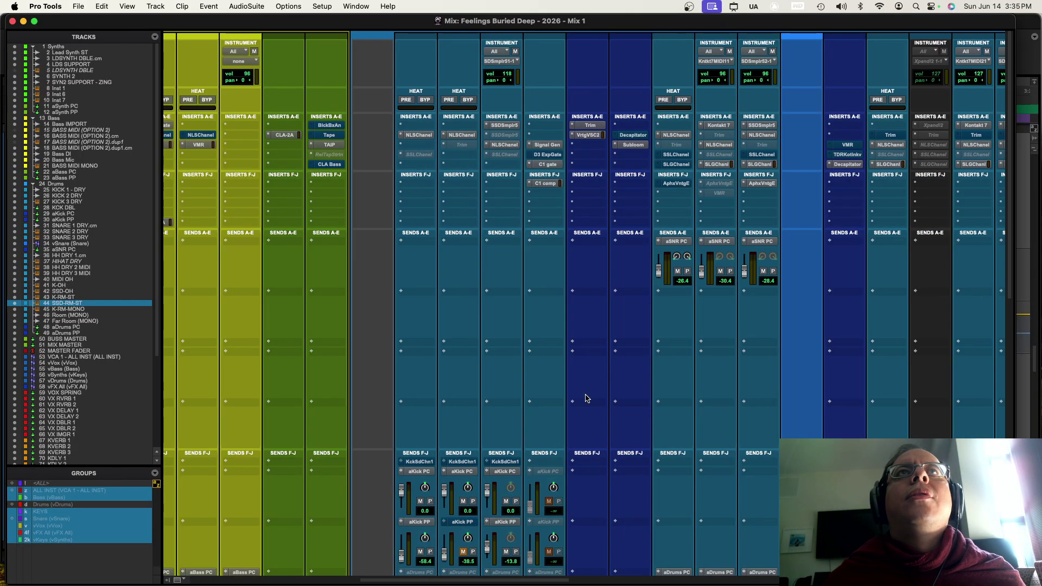
scroll(585, 398, left, 6)
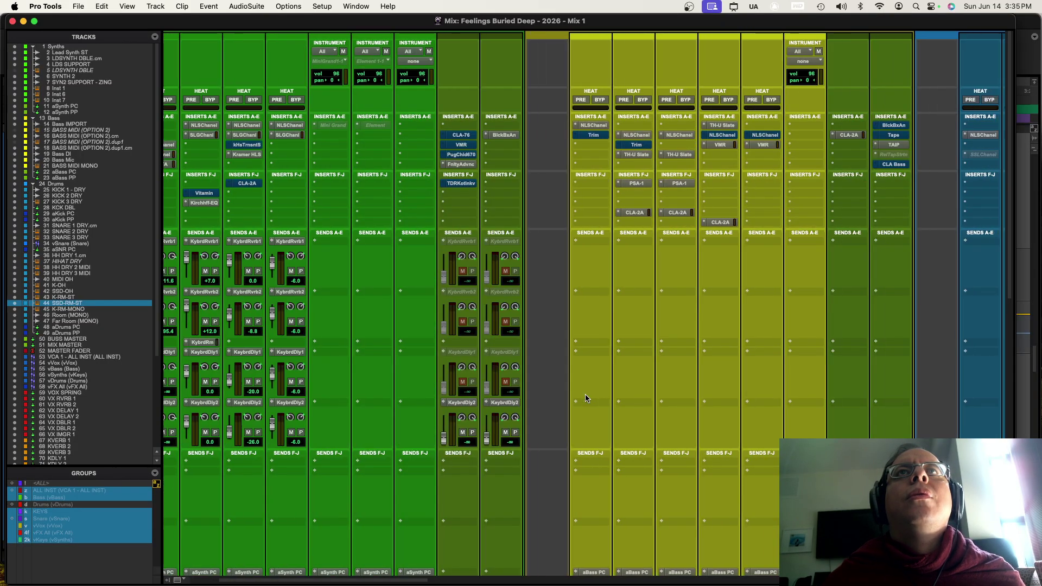
scroll(586, 398, right, 10)
scroll(585, 398, down, 10)
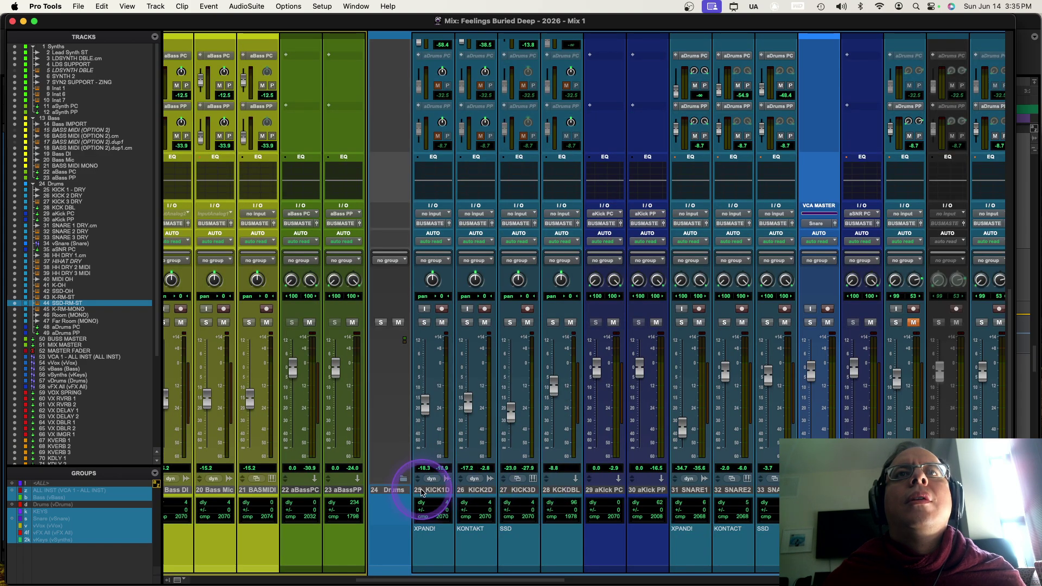
click(446, 491)
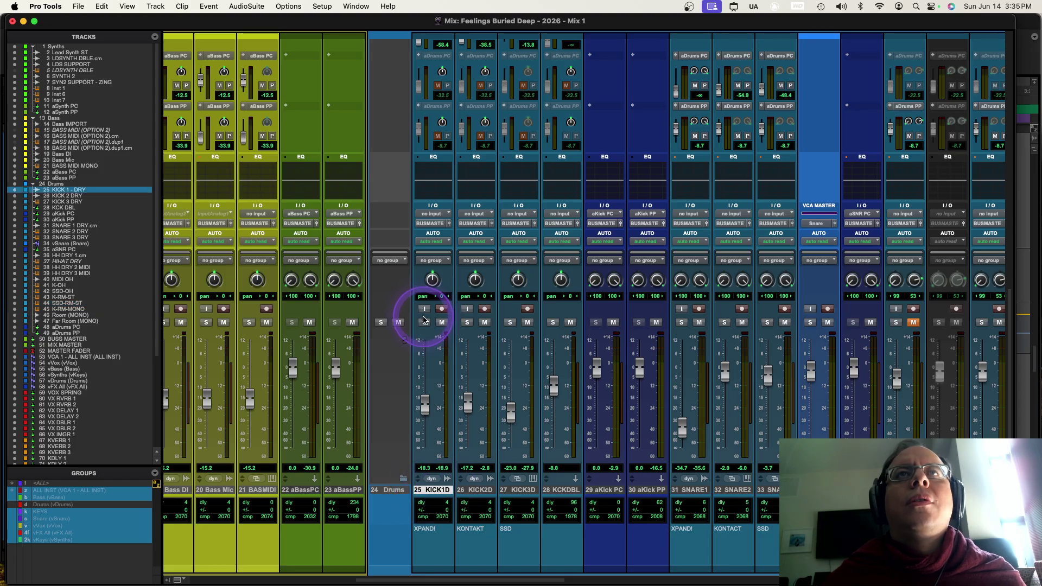
click(424, 322)
click(467, 322)
click(510, 322)
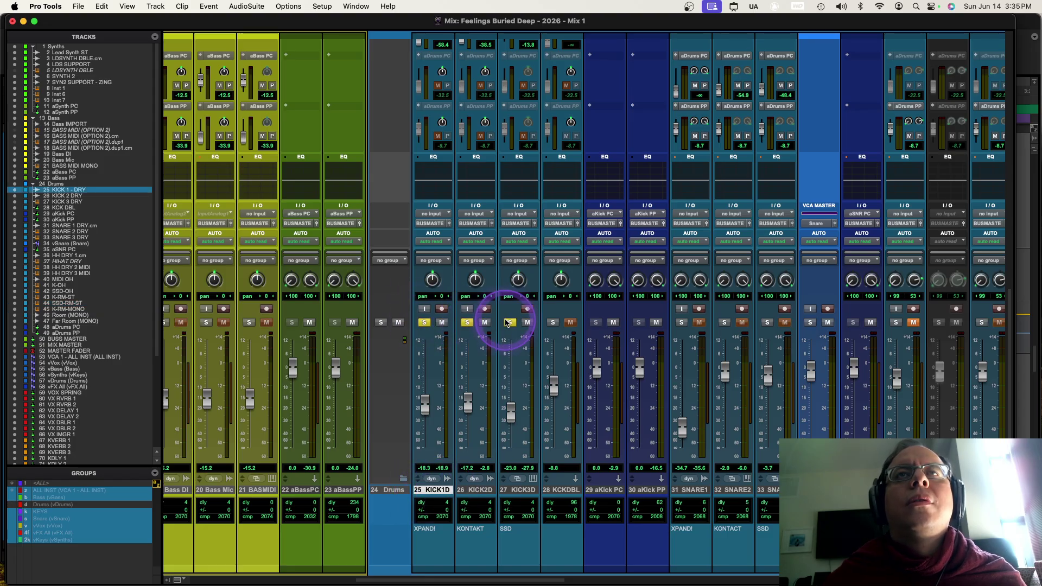
click(553, 323)
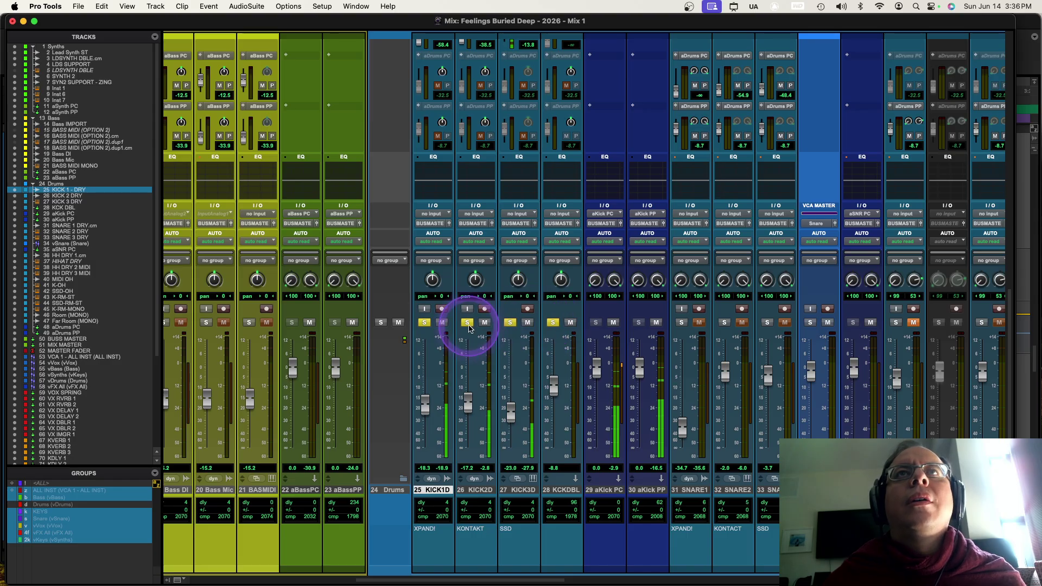
Open the C1 gate insert on the KCK DBL track and move its window over the drum channels.
scroll(468, 328, up, 15)
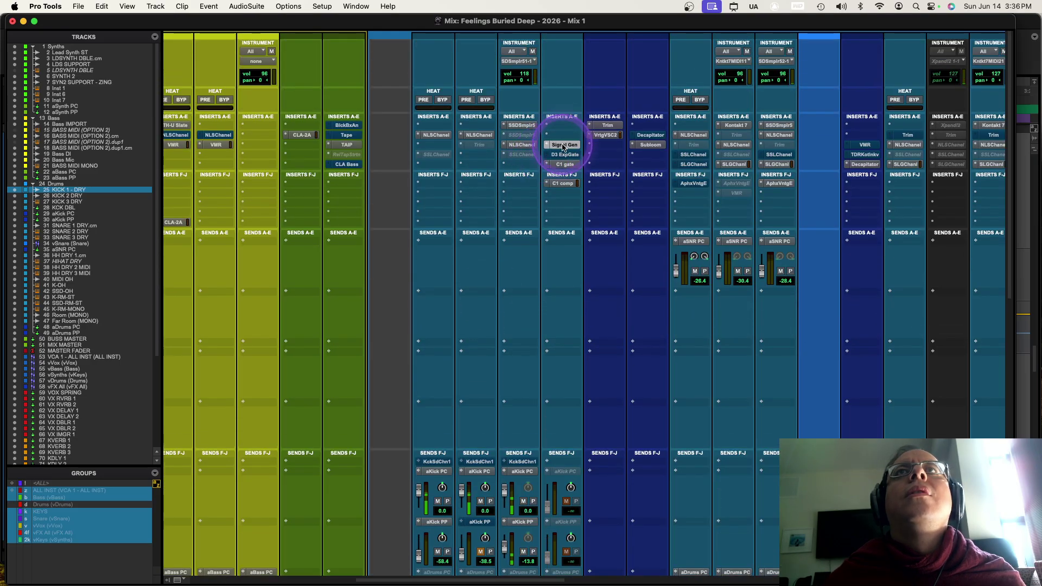
click(565, 145)
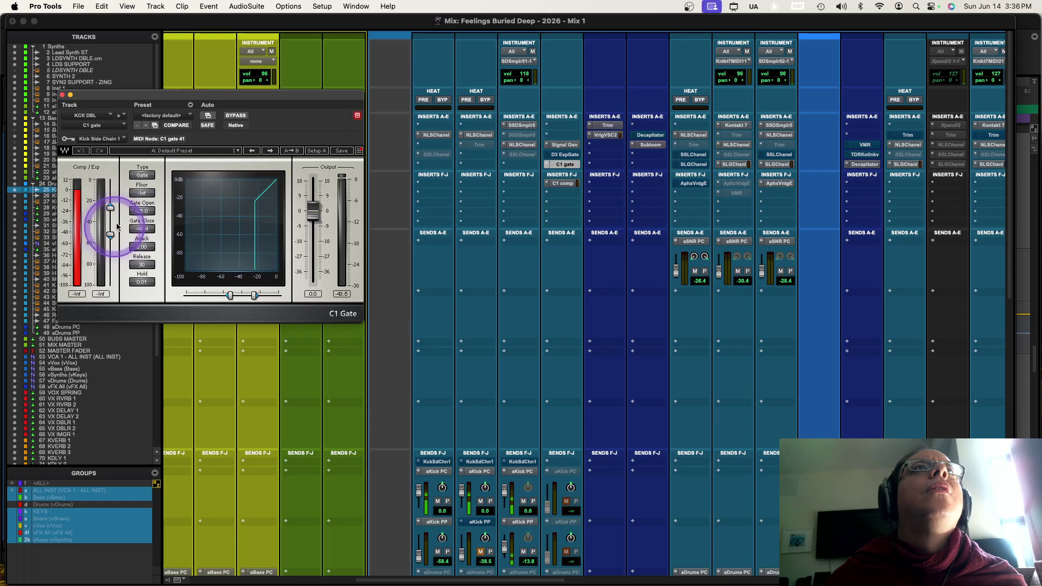
drag(160, 97, 475, 173)
Try raising the C1 gate's open threshold to 0.0, and undo the change.
drag(425, 283, 418, 227)
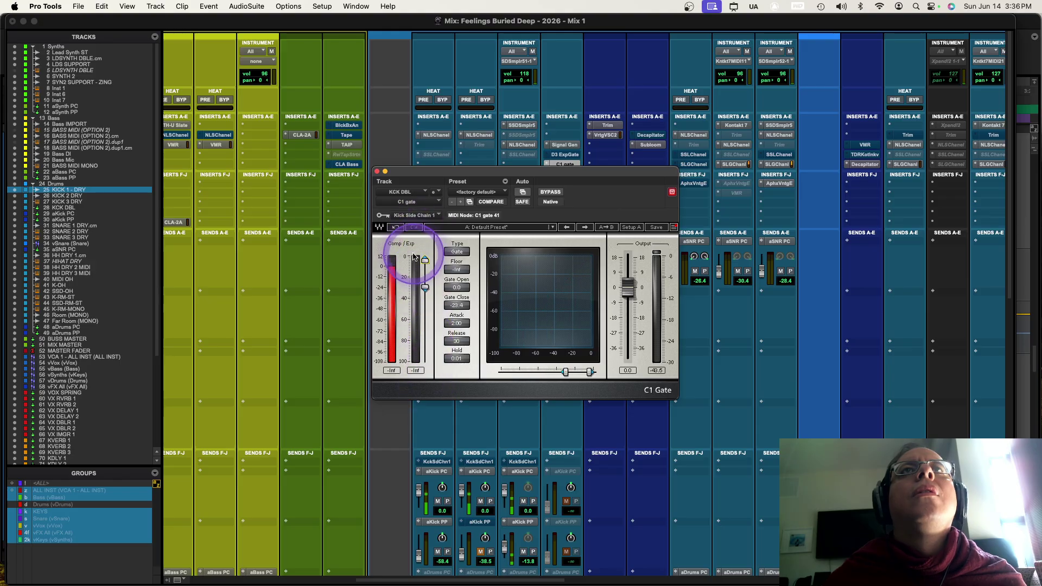
click(396, 227)
click(397, 227)
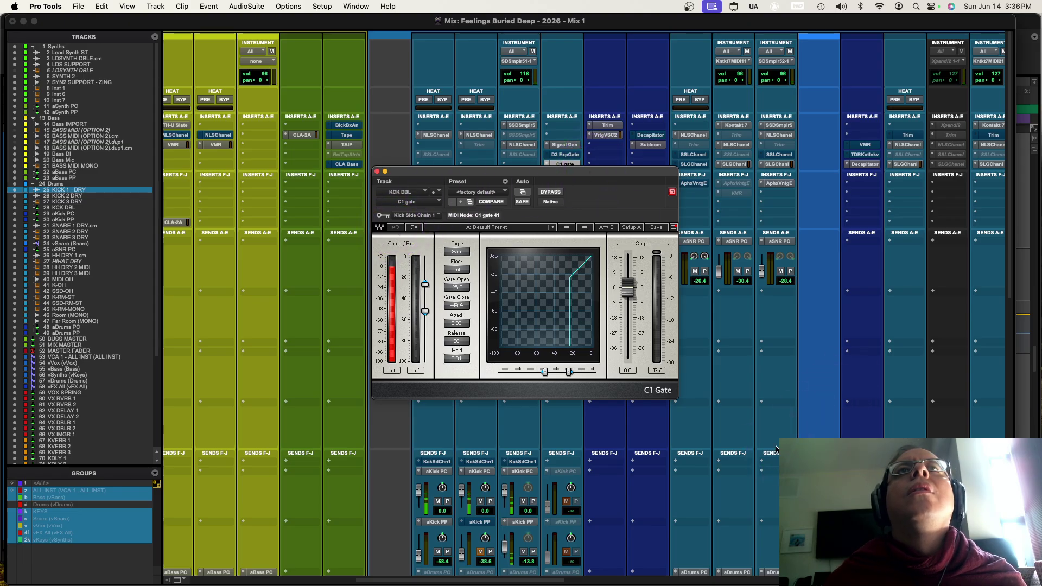
Inspect the bus choices for the C1 gate's key input without changing it, and close the plug-in window.
click(407, 215)
mouse_move(409, 218)
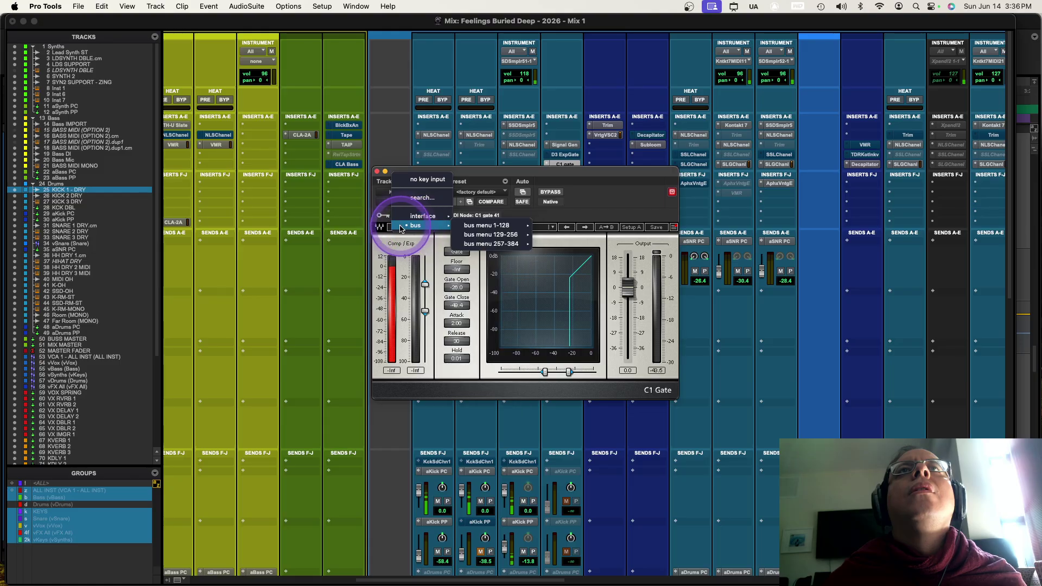
mouse_move(480, 229)
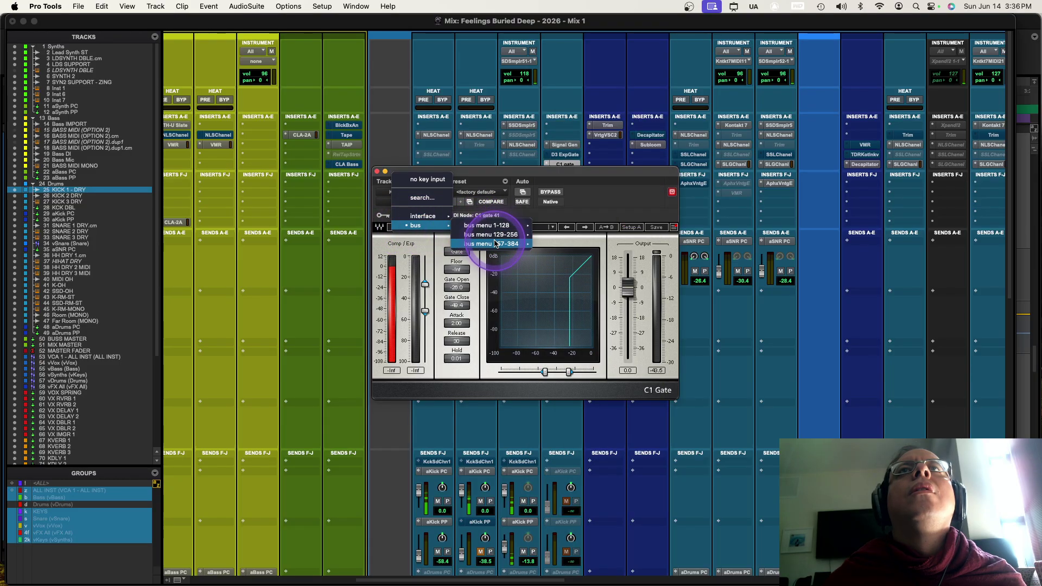
click(482, 169)
click(377, 171)
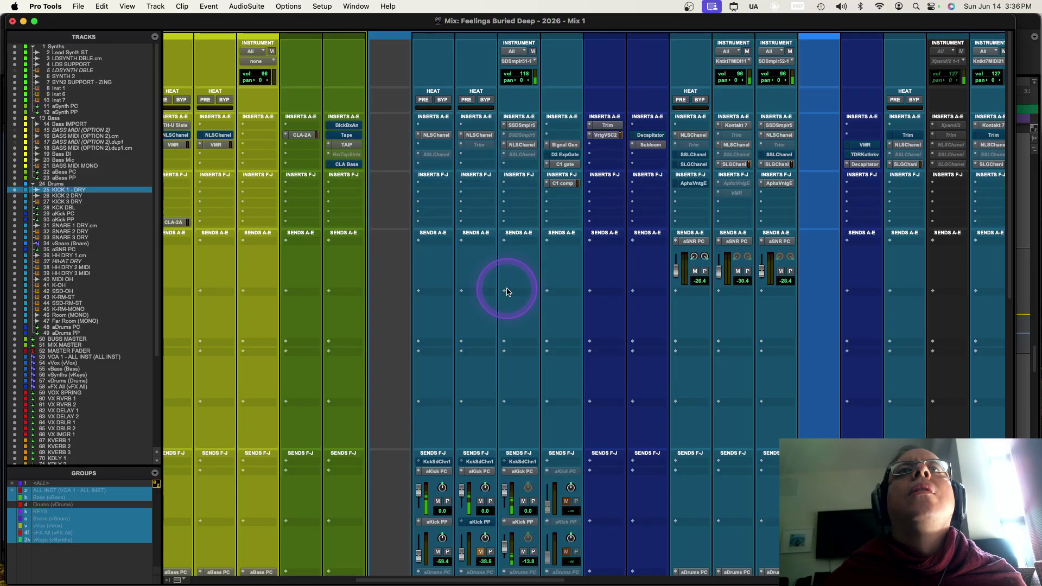
Audition KICK 1, KICK 2 and KICK 3 at raised levels, leave their faders at -17.4, -17.2 and -23.0, and save the session.
scroll(572, 412, down, 5)
scroll(572, 411, down, 10)
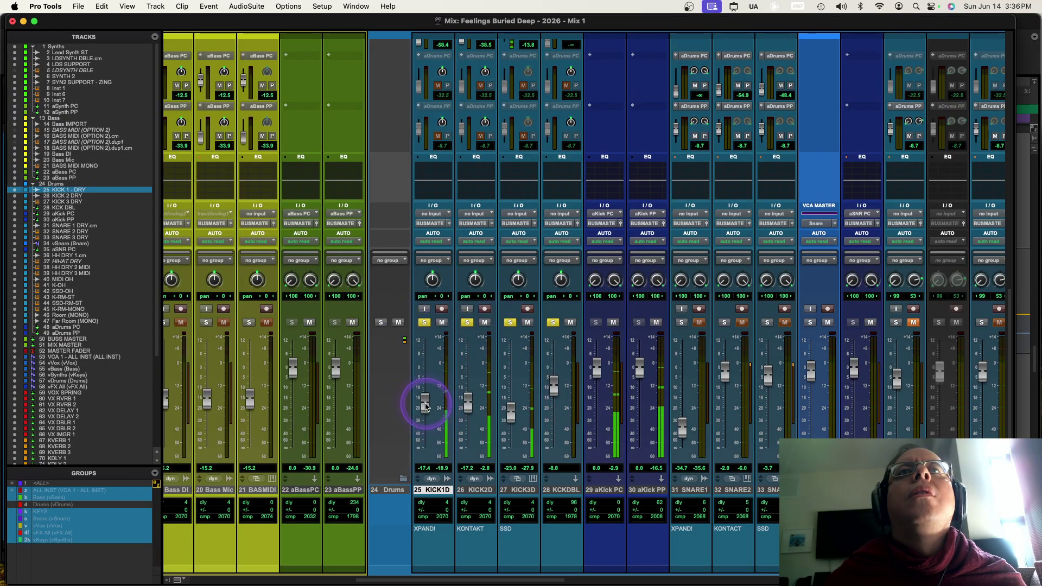
drag(426, 402, 438, 372)
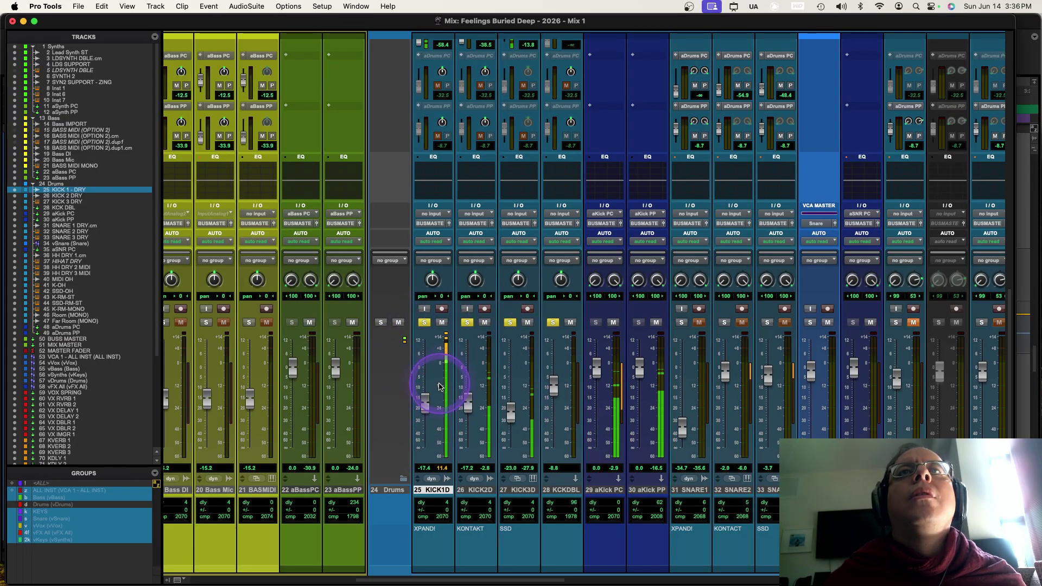
drag(468, 406, 514, 414)
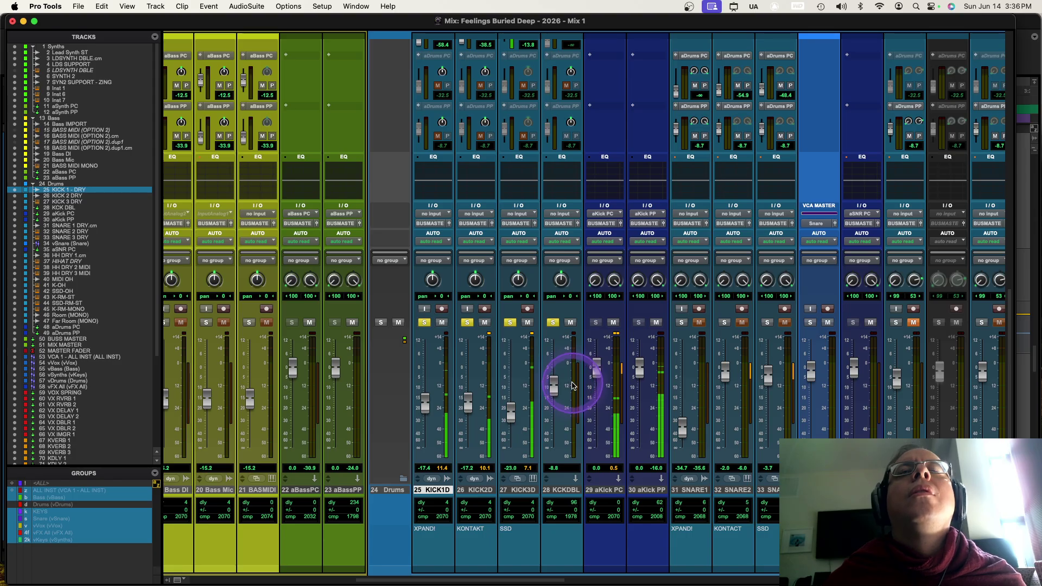
key(super+s)
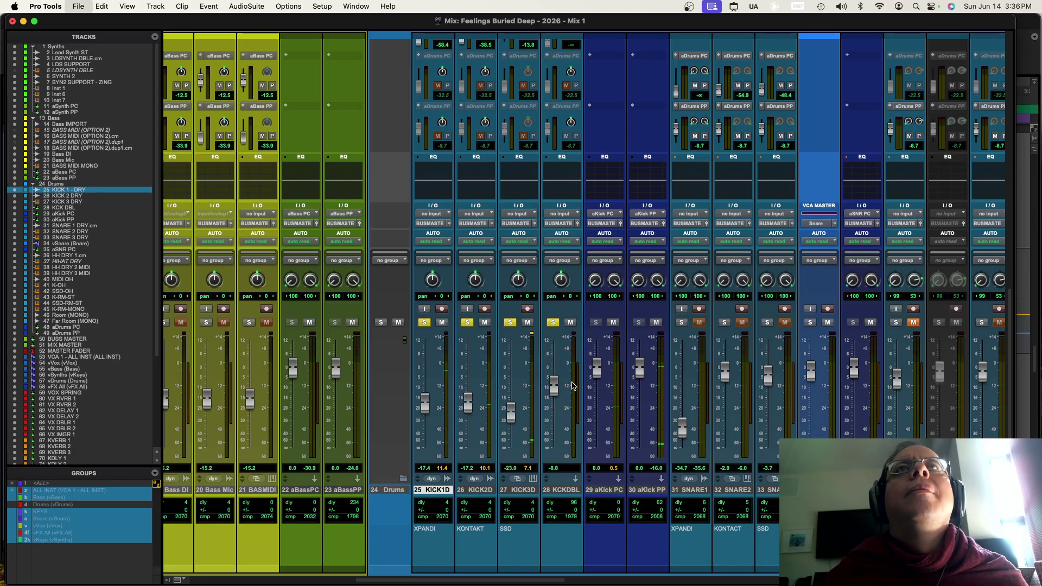
Look over the inserts and sends on the kick, synth and bass tracks.
scroll(578, 326, up, 10)
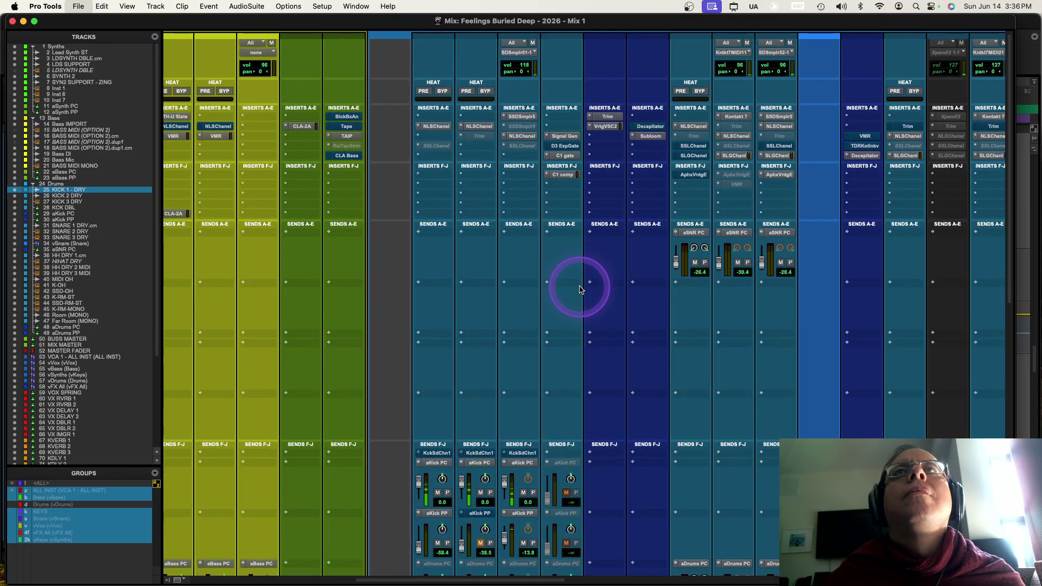
scroll(579, 290, up, 5)
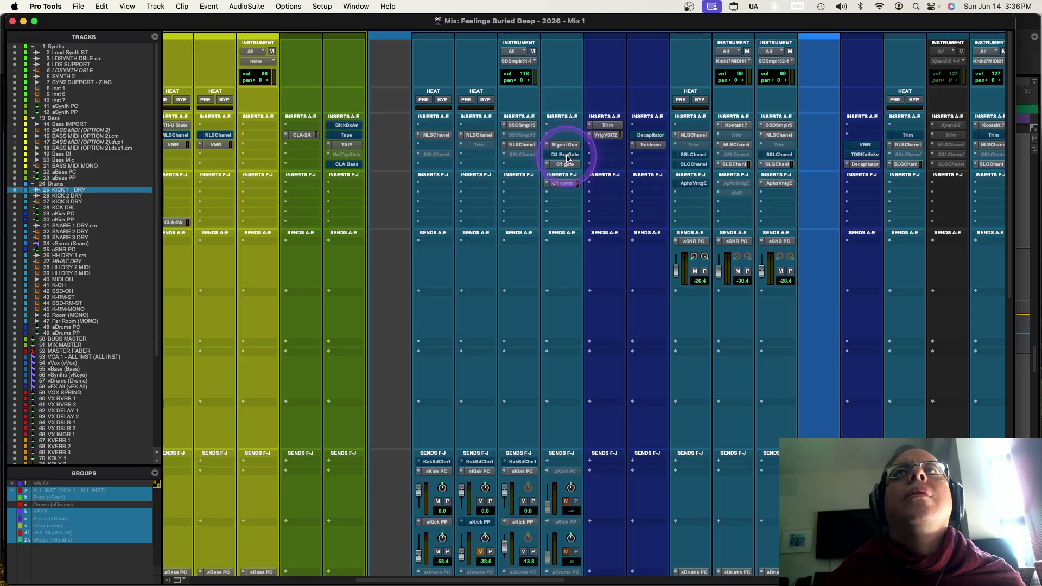
scroll(554, 302, left, 10)
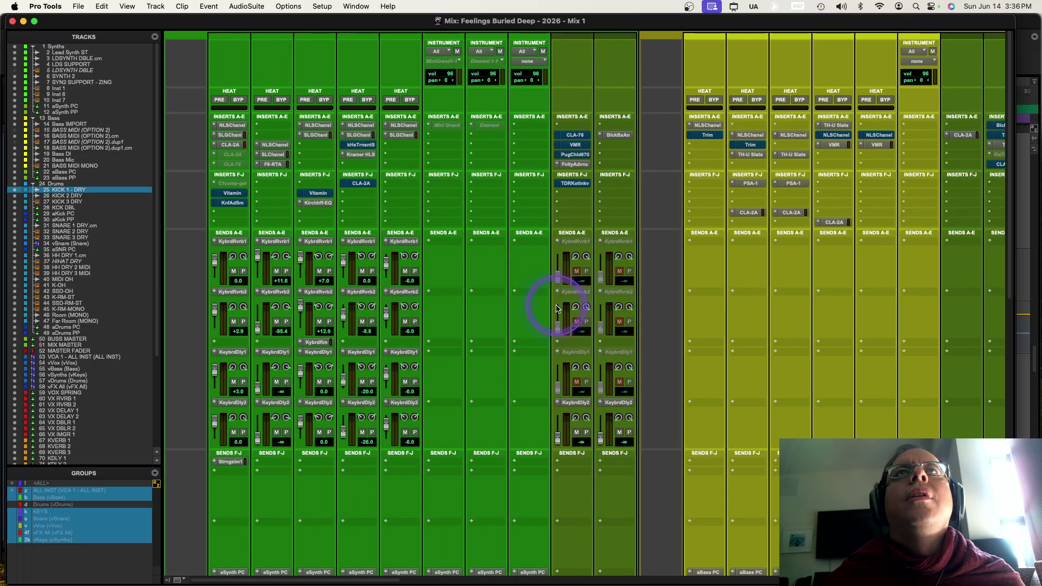
scroll(604, 337, down, 15)
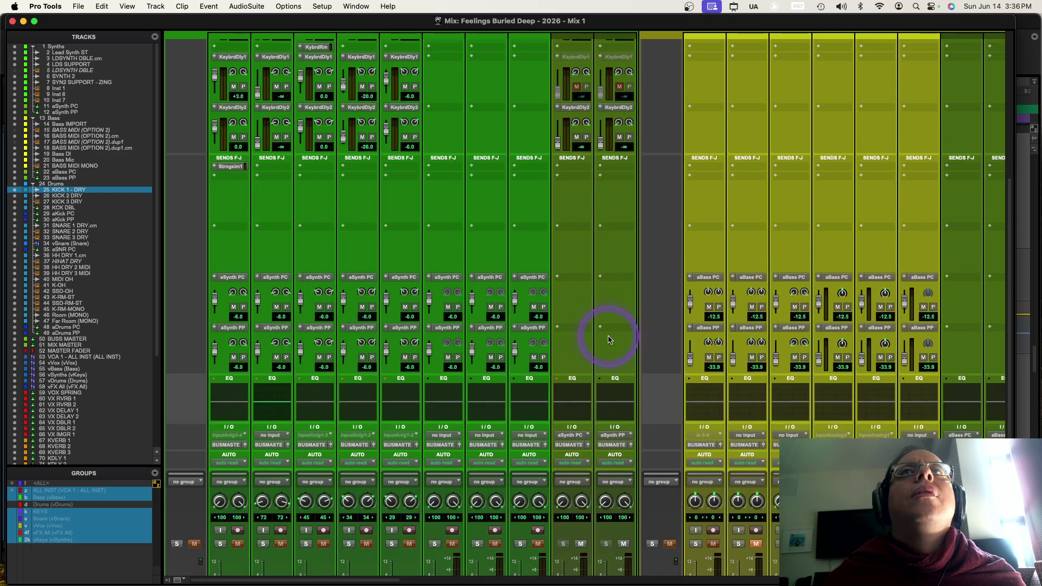
scroll(806, 396, right, 4)
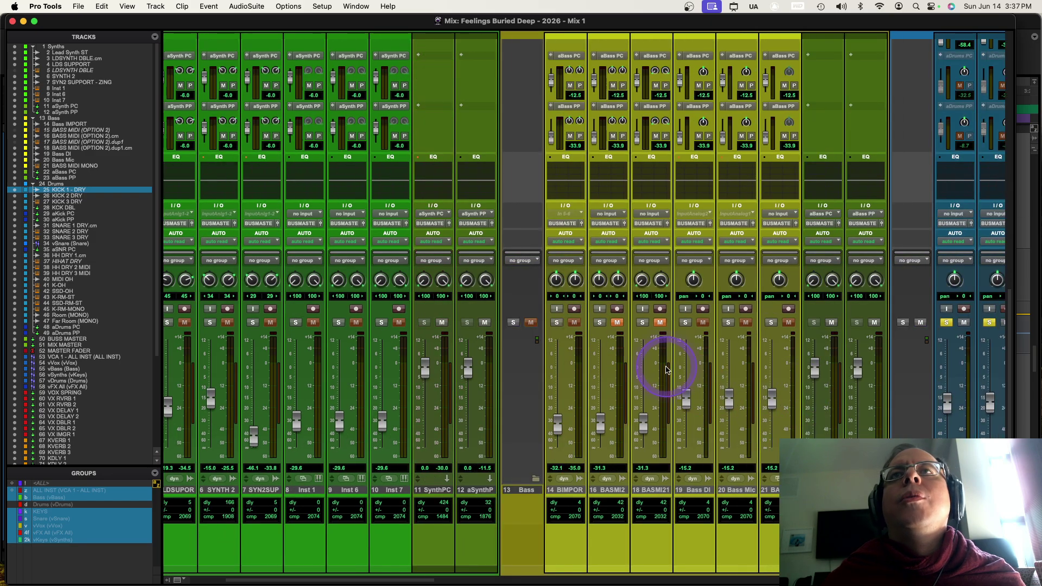
scroll(622, 325, up, 15)
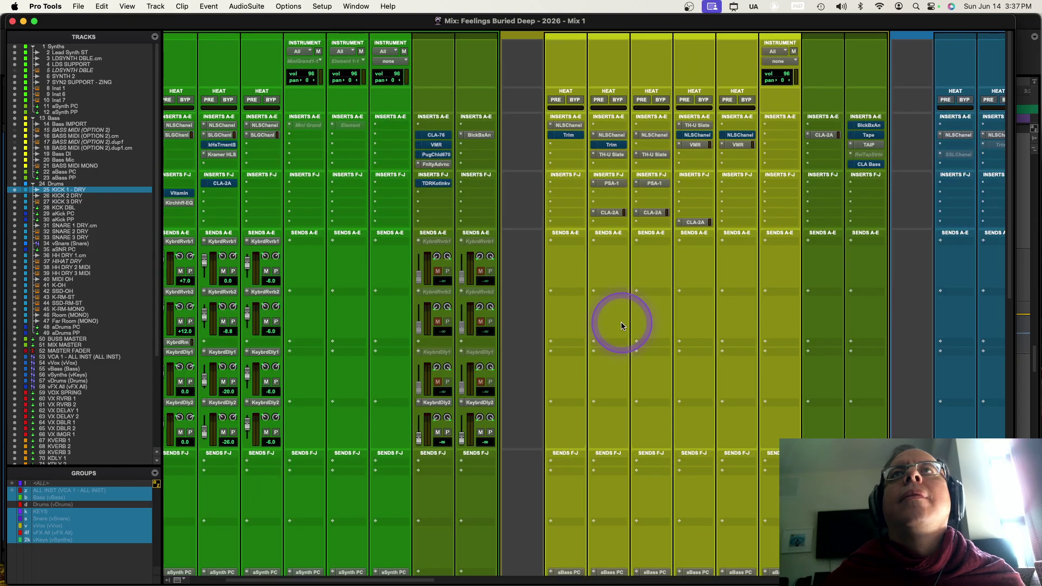
scroll(622, 326, right, 5)
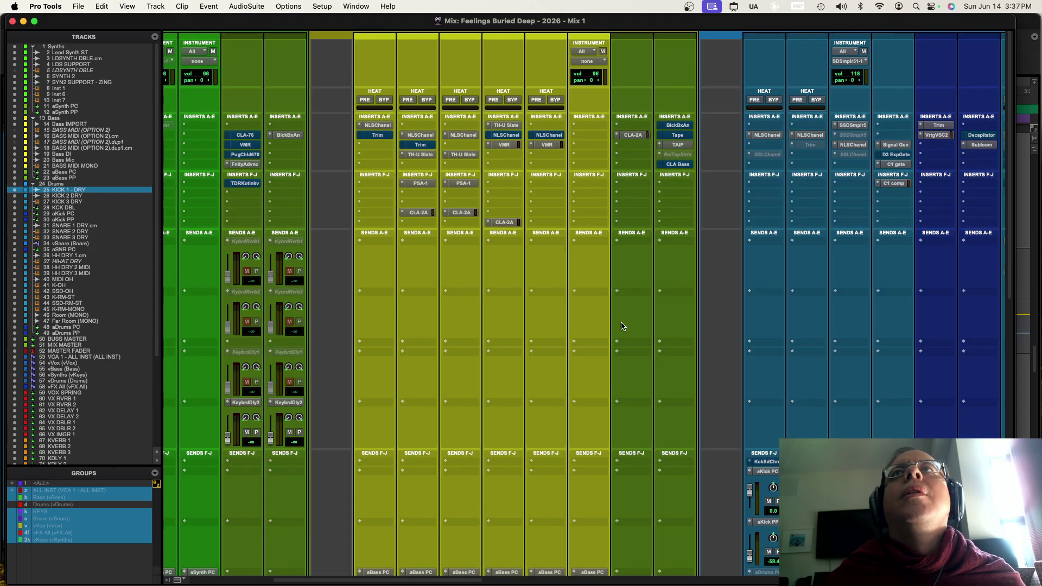
Unsolo KICK 1, KICK 2 and KCK DBL, and mute aKick PC and aKick PP to hear KICK 3 alone.
scroll(623, 326, right, 5)
scroll(604, 258, down, 15)
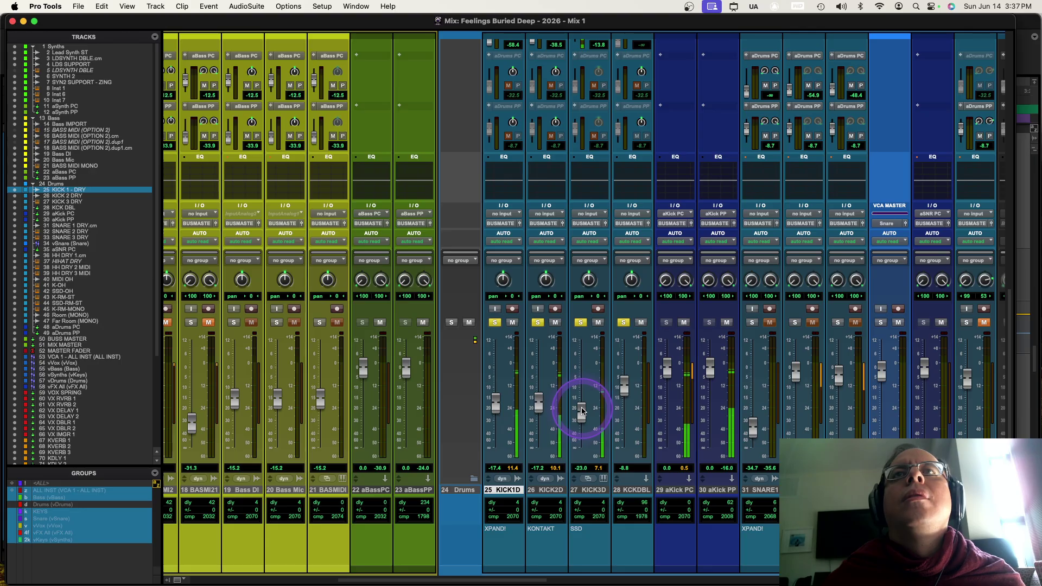
click(538, 323)
click(495, 323)
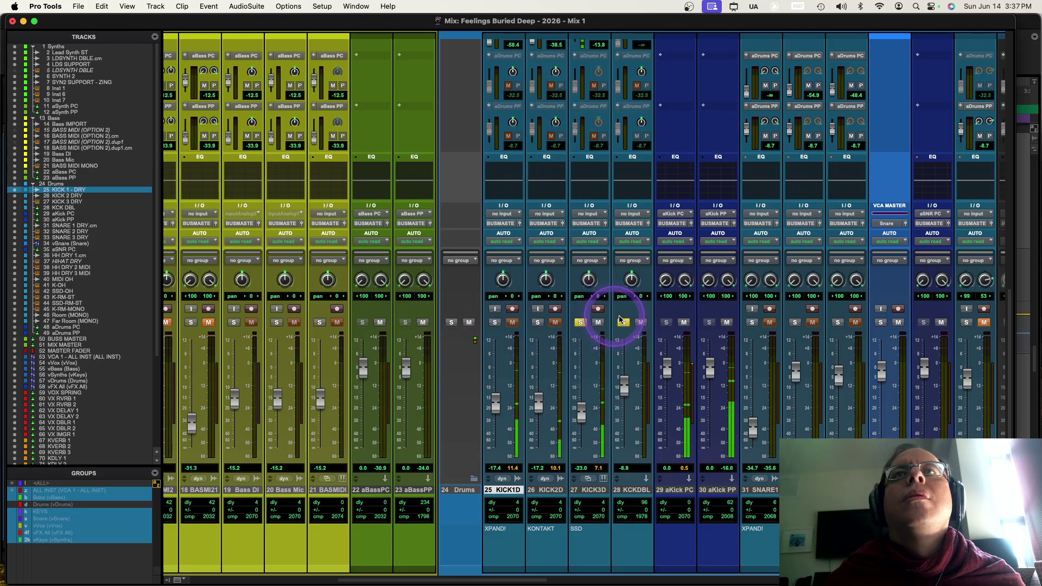
click(623, 322)
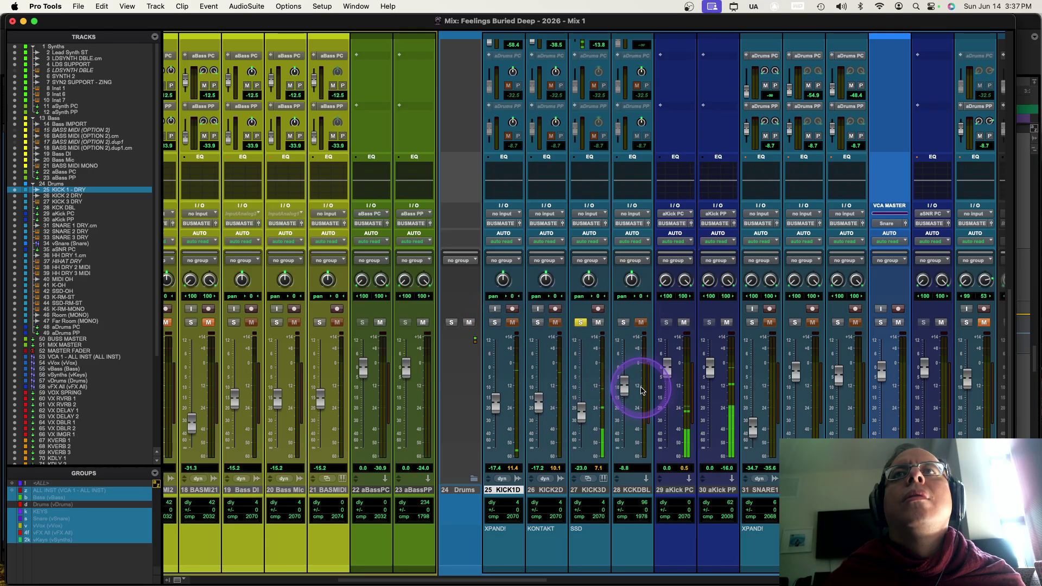
click(684, 322)
click(726, 322)
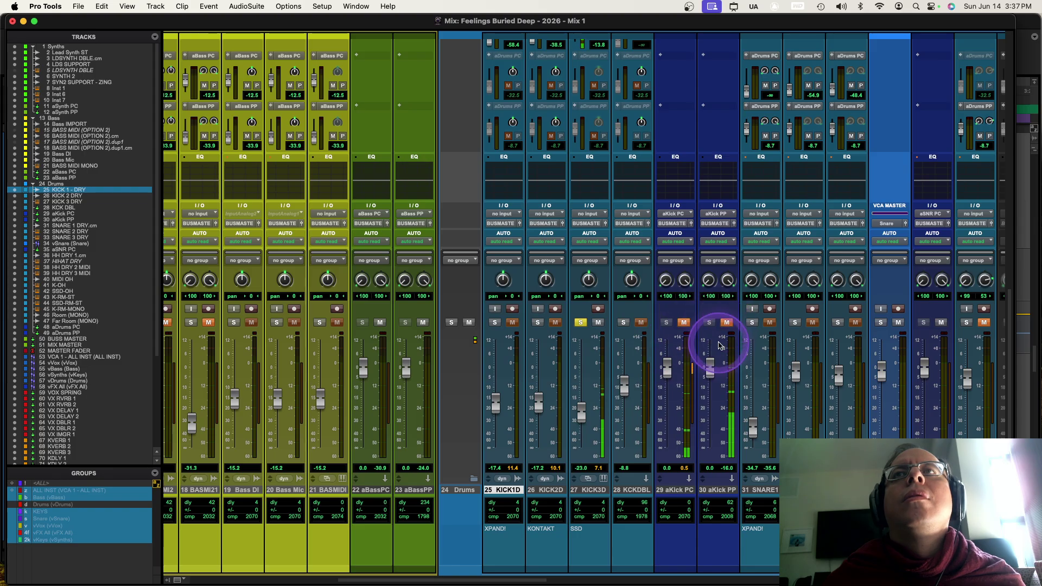
scroll(703, 353, right, 10)
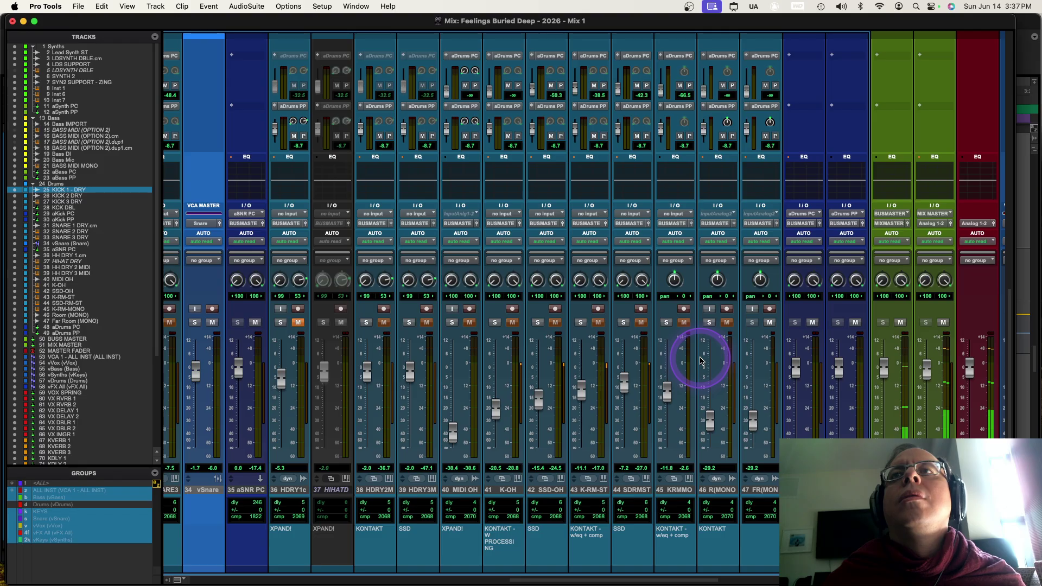
Audition KICK 2, KICK 3 and KICK 1 with KICK 3's fader reset to its default level, and switch the solo to the Drums folder.
scroll(701, 361, left, 15)
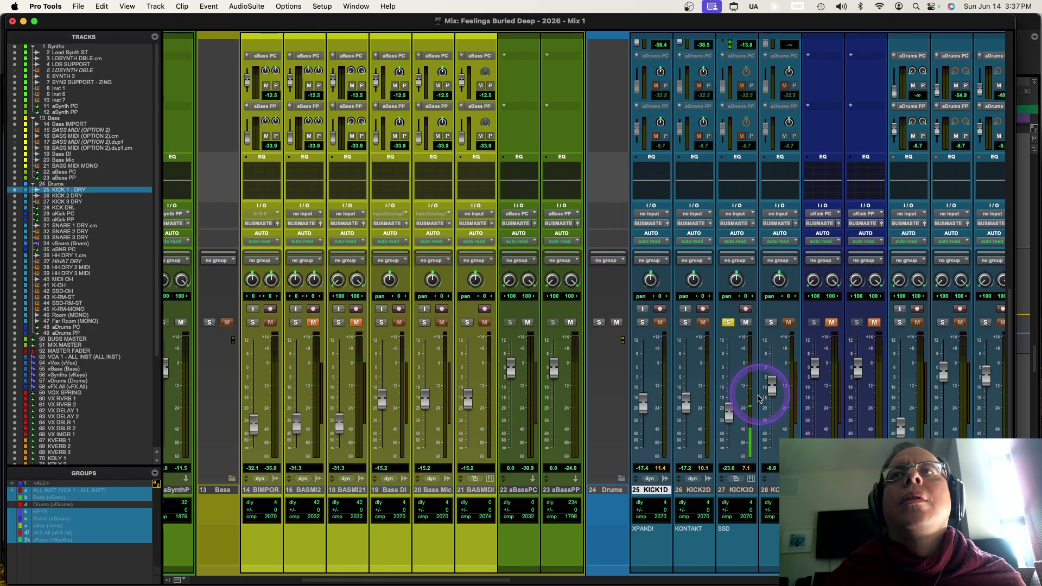
click(685, 323)
alt+click(682, 401)
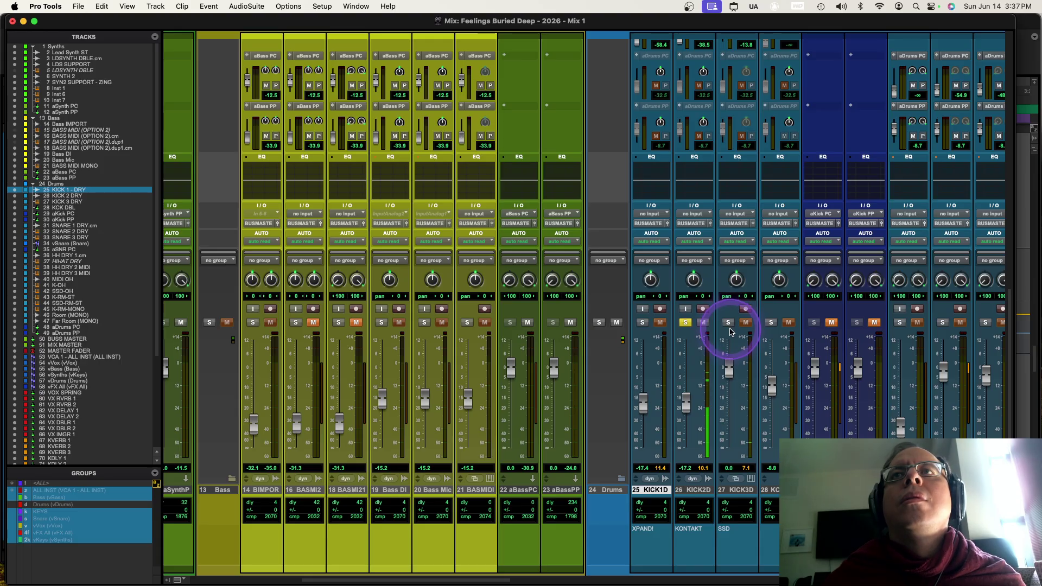
click(728, 323)
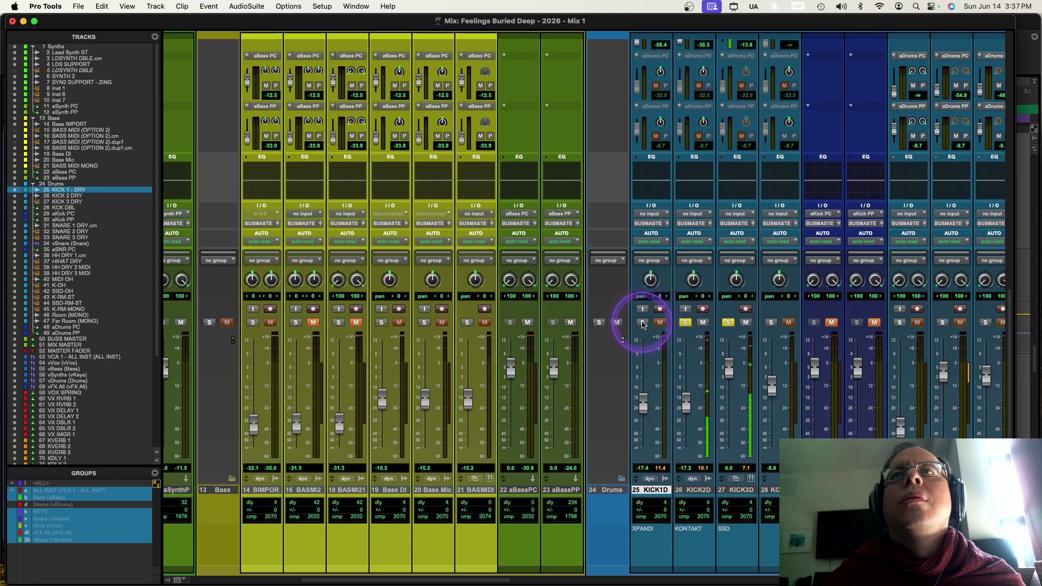
click(642, 322)
click(600, 323)
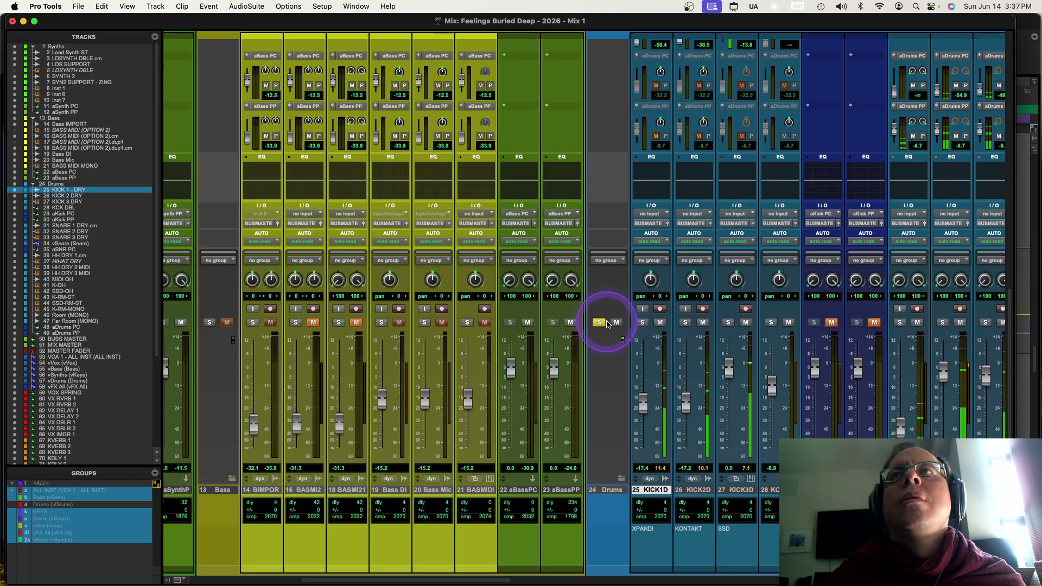
Unmute aKick PC and aKick PP, and lower KICK 3's fader to -25.2.
click(832, 323)
click(874, 322)
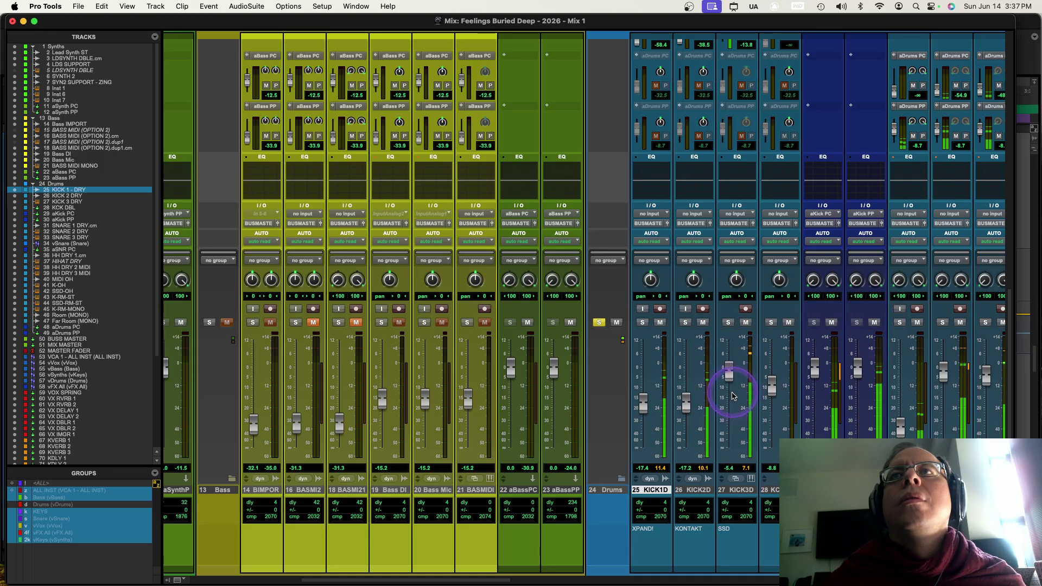
mouse_move(731, 414)
mouse_down()
mouse_move(735, 478)
mouse_move(735, 407)
mouse_move(735, 445)
mouse_move(735, 417)
mouse_up()
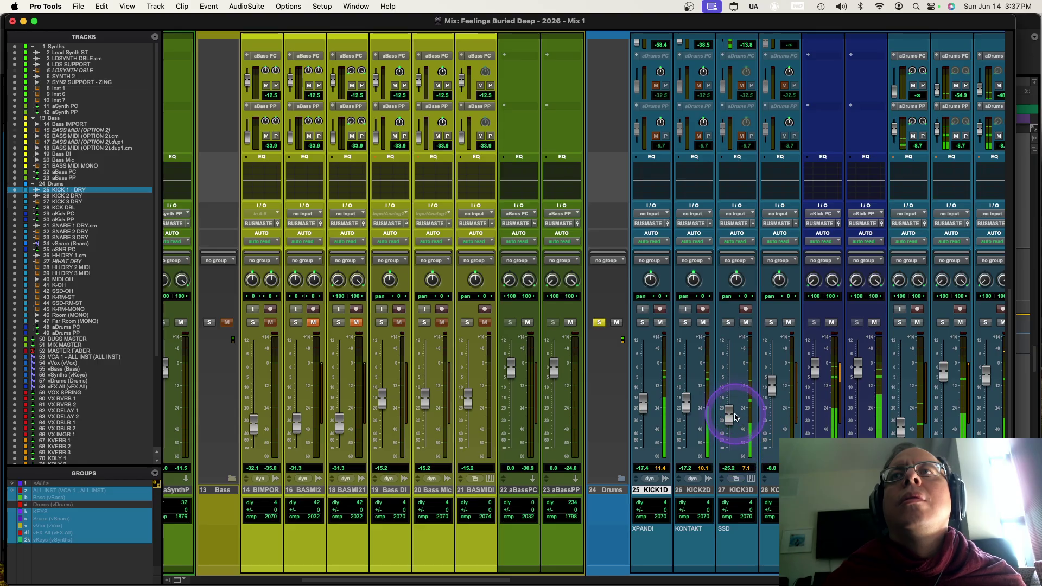
Look over the levels, inserts and sends of the kick, snare, hi-hat, room, bus and effects tracks.
scroll(736, 417, right, 15)
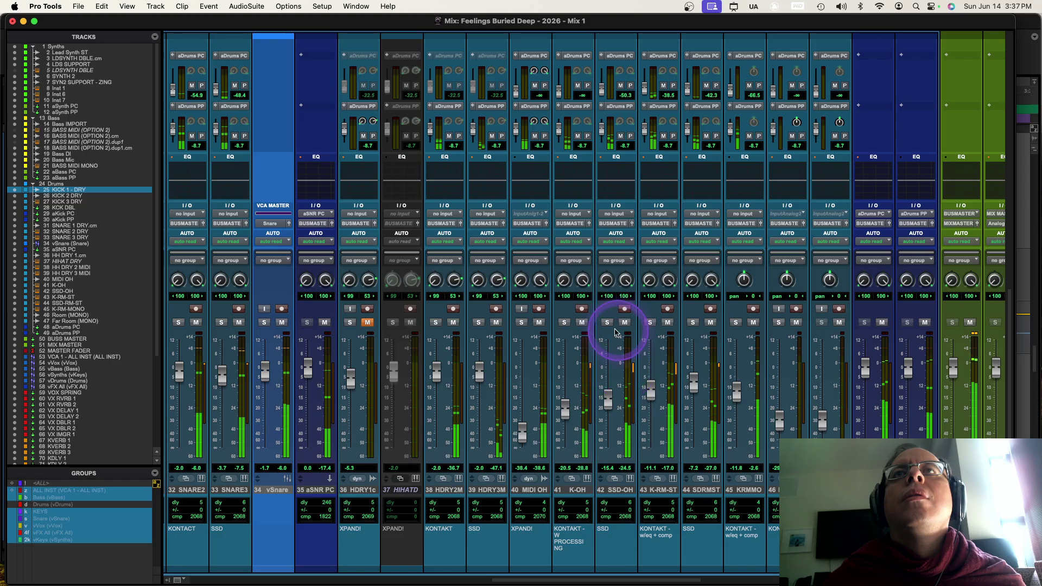
scroll(447, 342, left, 9)
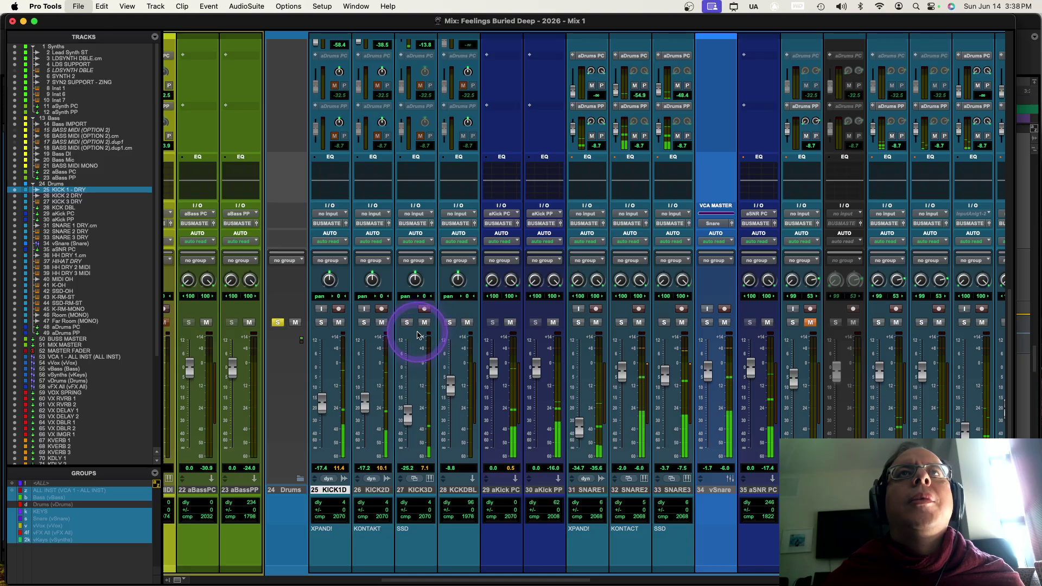
scroll(516, 196, up, 10)
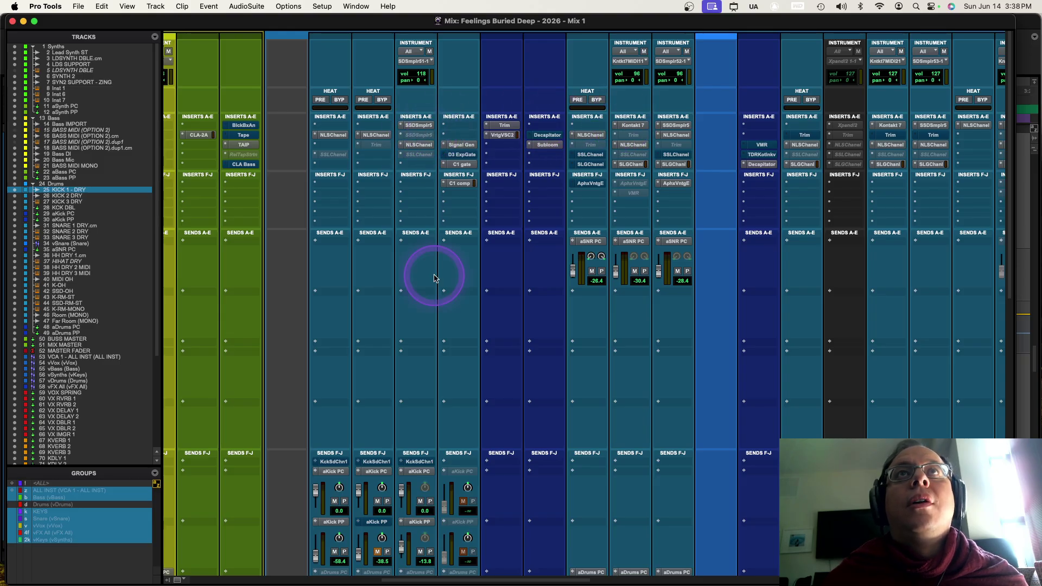
scroll(435, 278, down, 3)
scroll(434, 278, down, 20)
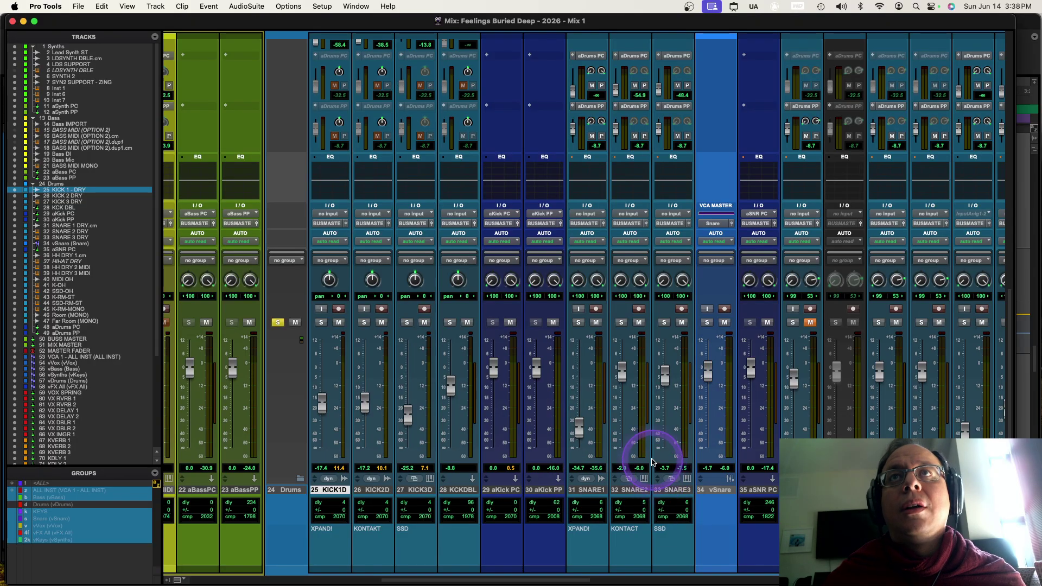
scroll(653, 456, up, 20)
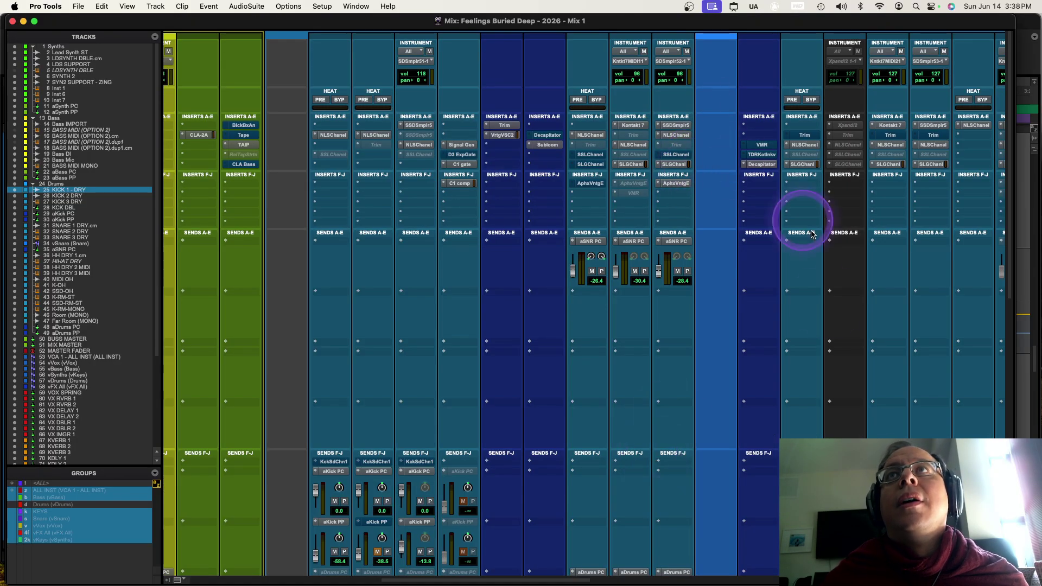
scroll(765, 395, right, 2)
scroll(765, 395, right, 8)
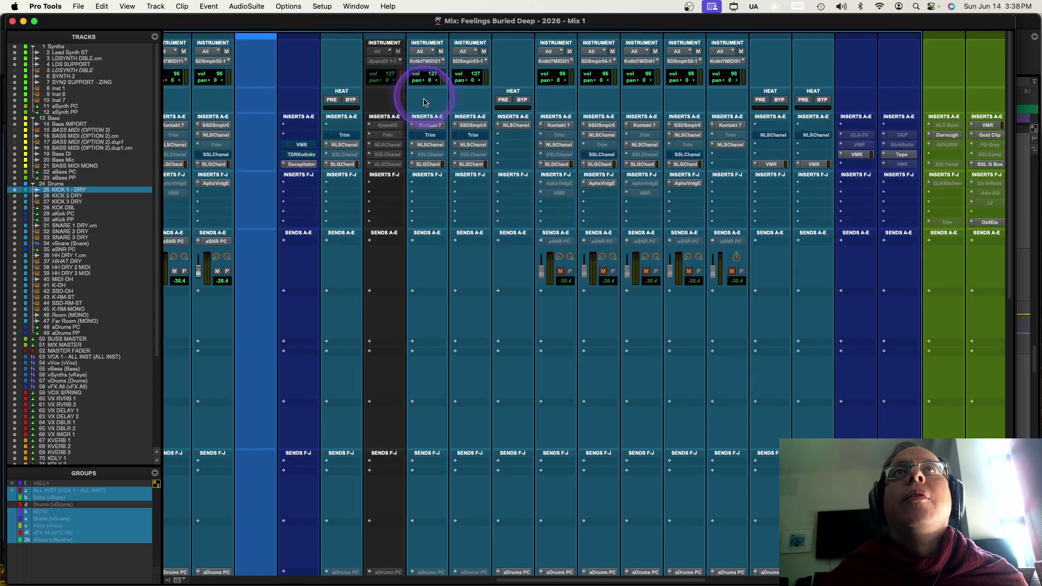
scroll(726, 404, right, 17)
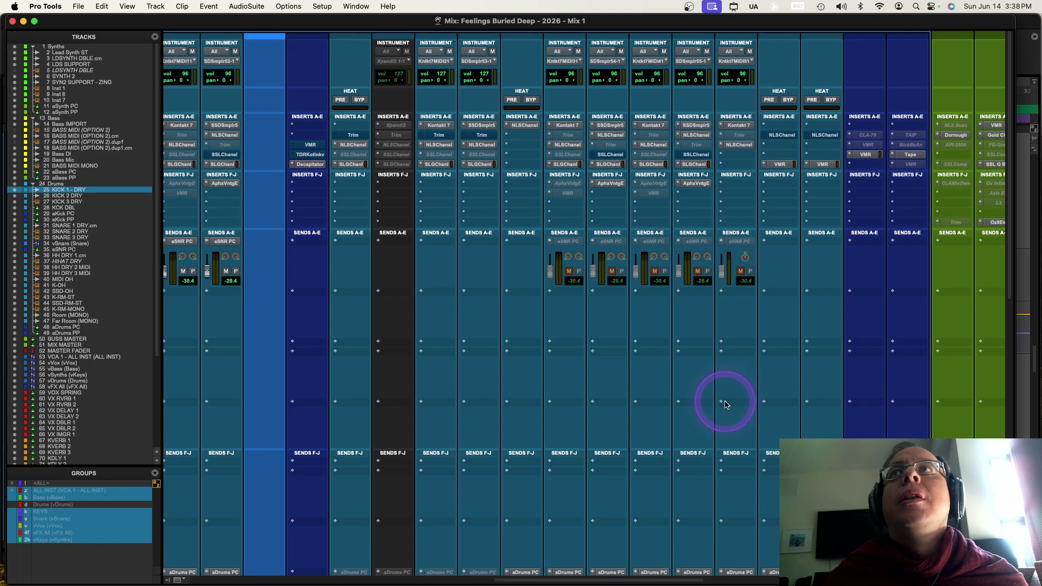
scroll(727, 405, right, 20)
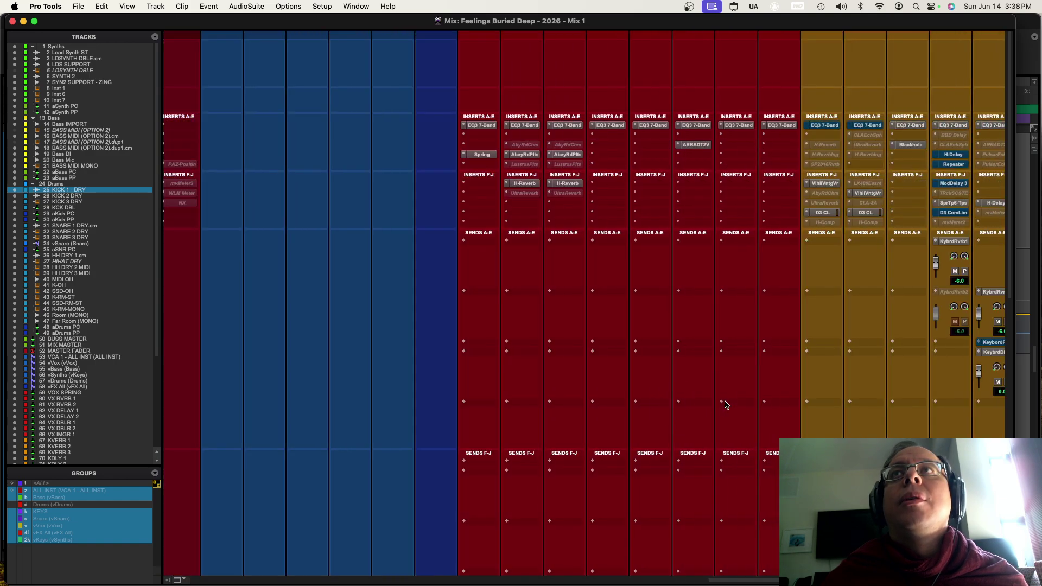
scroll(726, 404, left, 15)
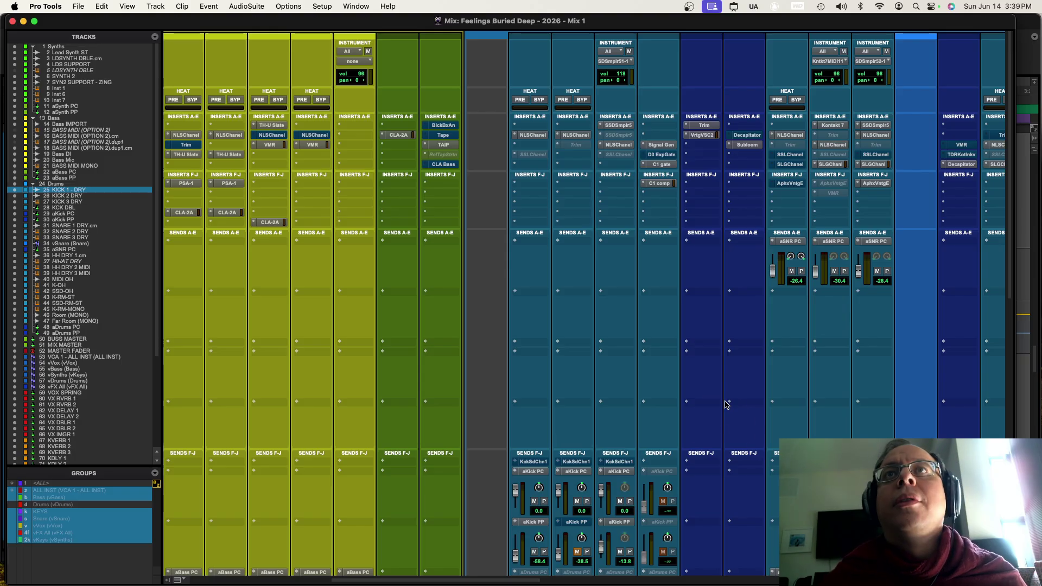
scroll(561, 328, left, 2)
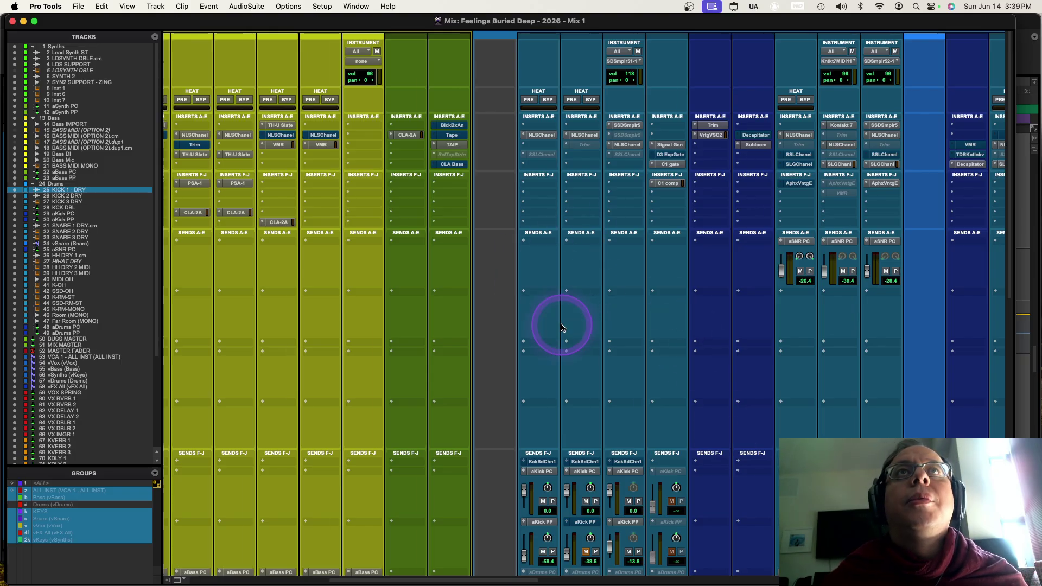
scroll(562, 328, left, 5)
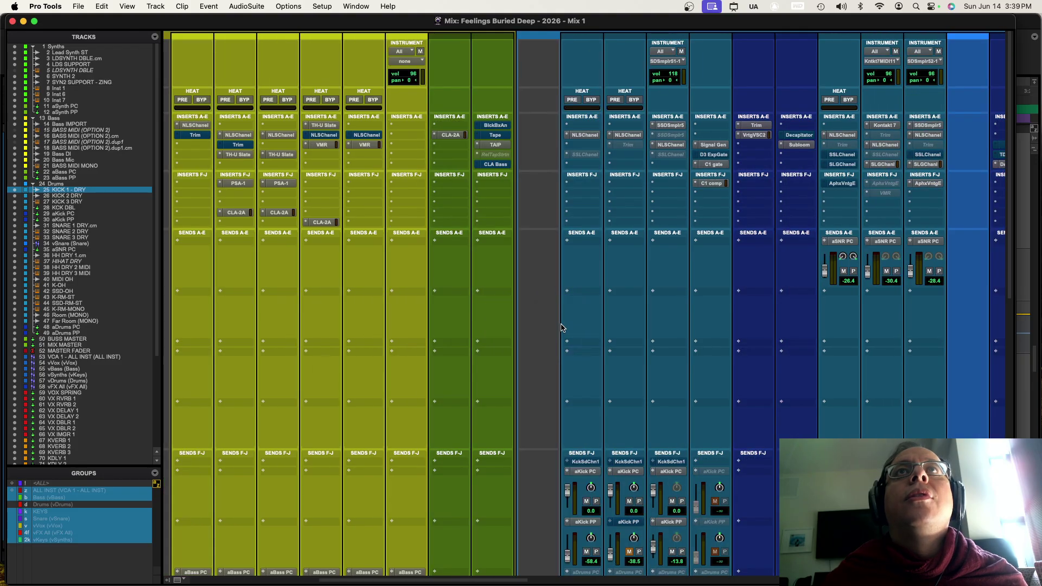
scroll(561, 328, right, 5)
key(super+Tab)
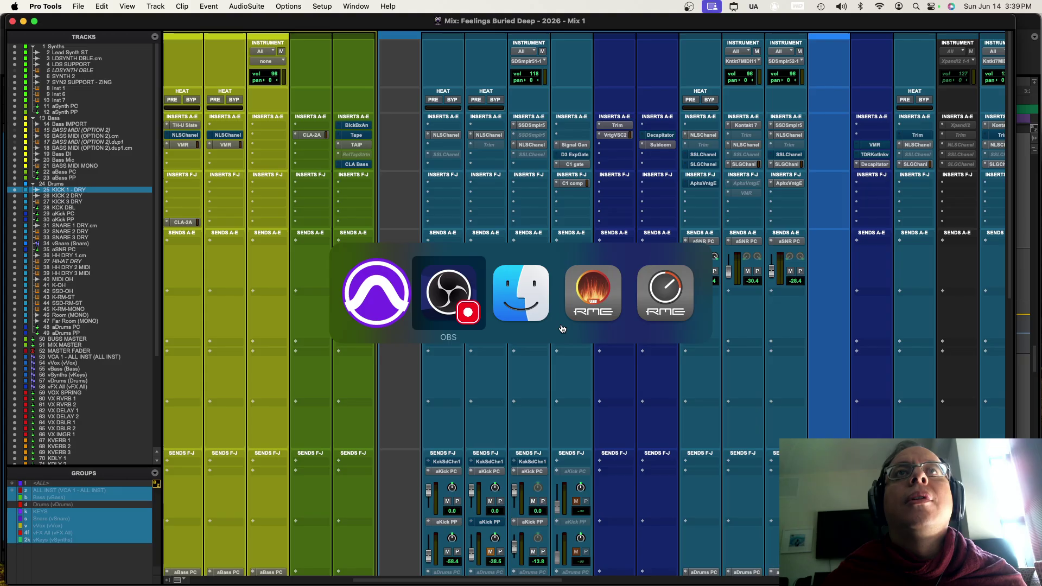
key(super+shift+Tab)
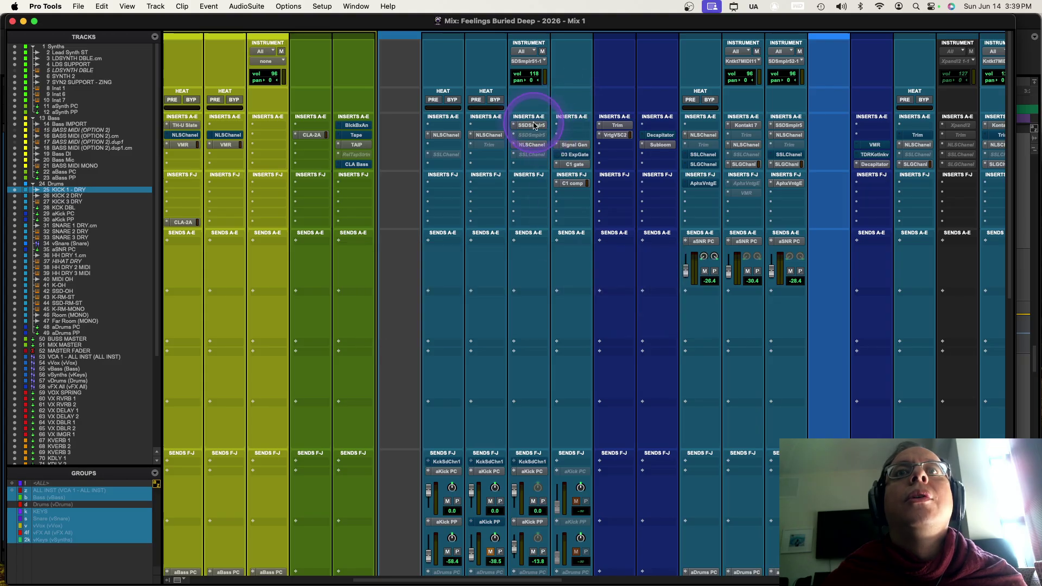
Take the solo off the Drums folder and leave the folder unmuted.
scroll(530, 239, down, 10)
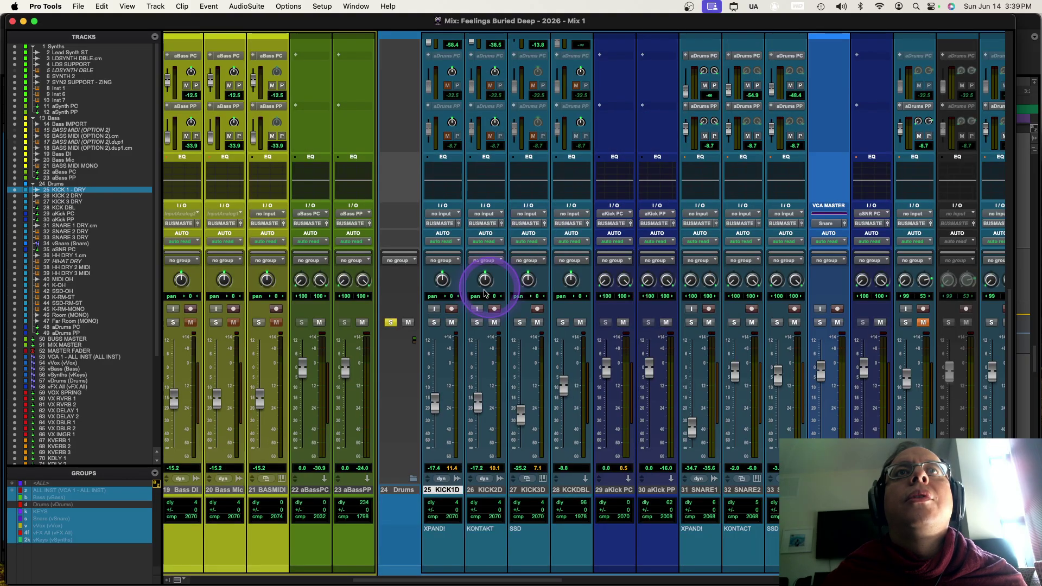
click(393, 324)
click(391, 322)
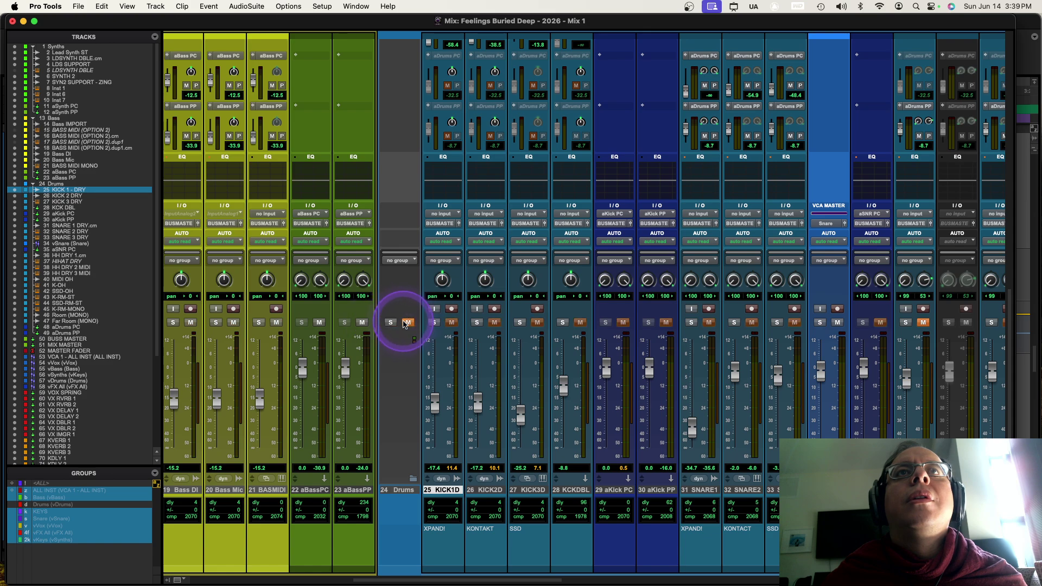
click(408, 323)
click(409, 323)
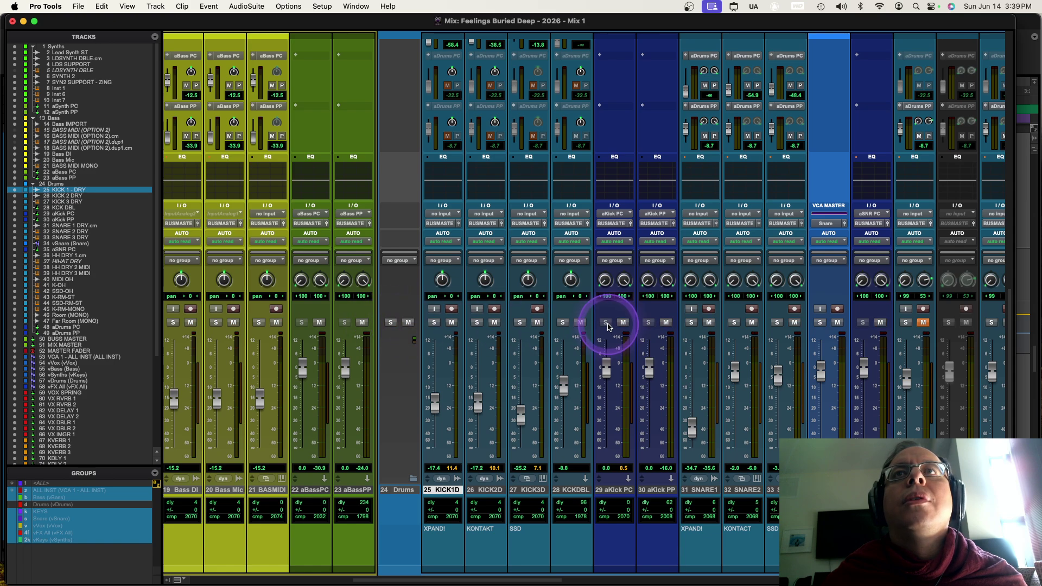
Solo KICK 3 and compare it with aKick PC and aKick PP muted and unmuted, leaving both unmuted.
click(564, 324)
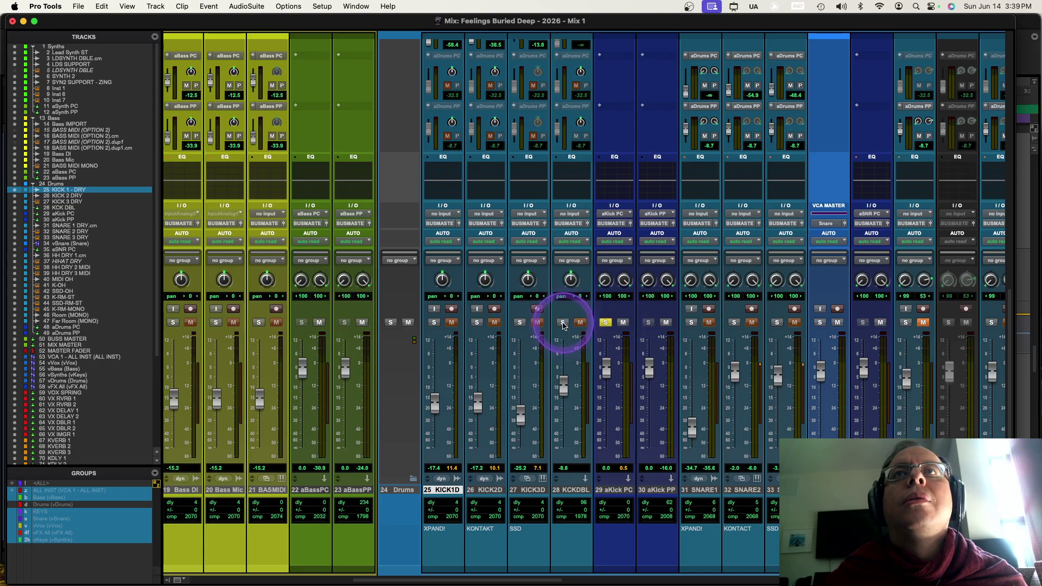
click(517, 323)
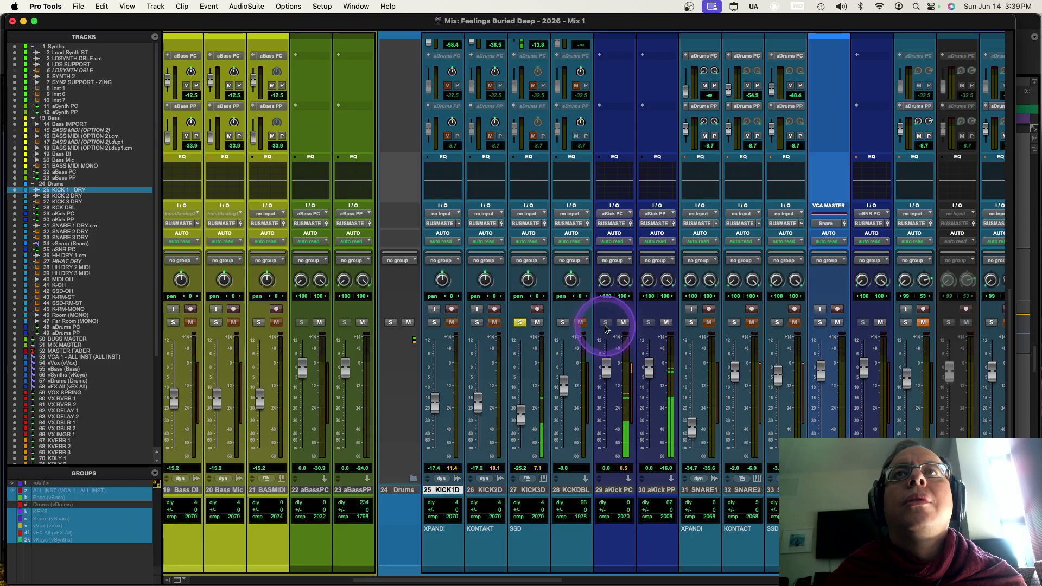
click(605, 323)
click(623, 323)
click(666, 322)
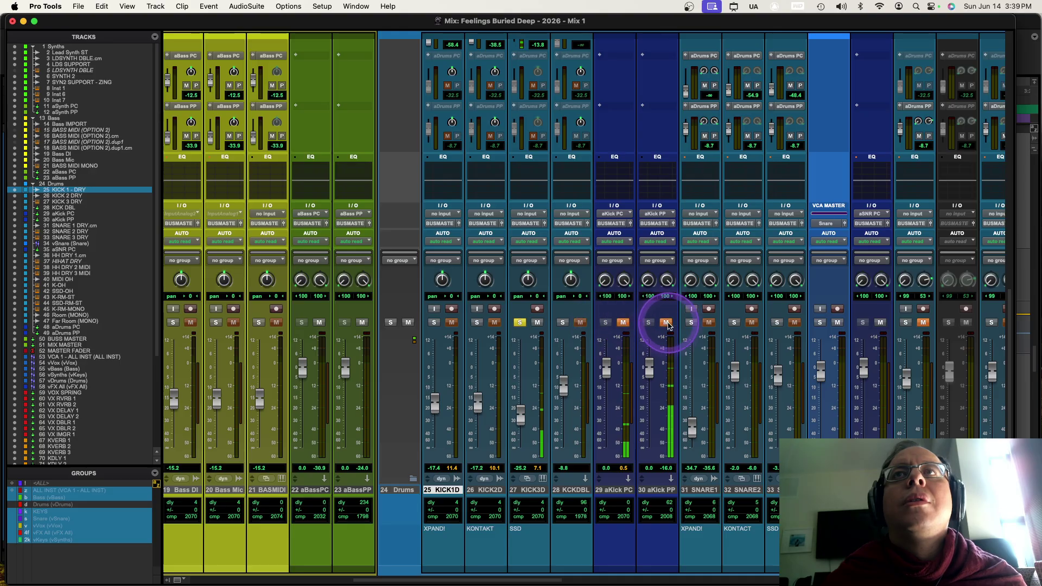
click(666, 322)
click(623, 323)
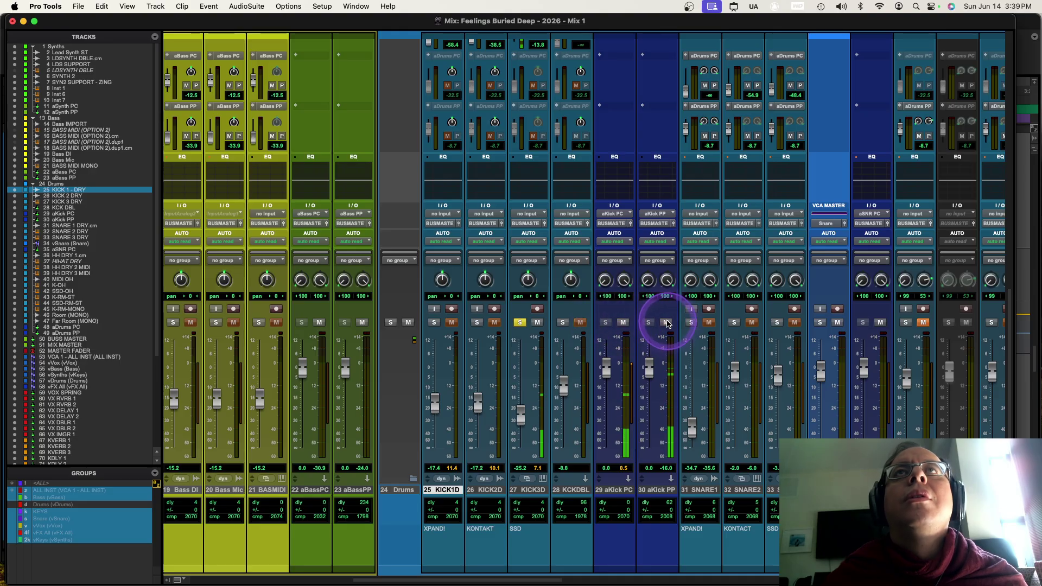
Lower KICK 3's sends to -24.4 for aKick PC and -18.9 for aKick PP.
scroll(515, 112, up, 1)
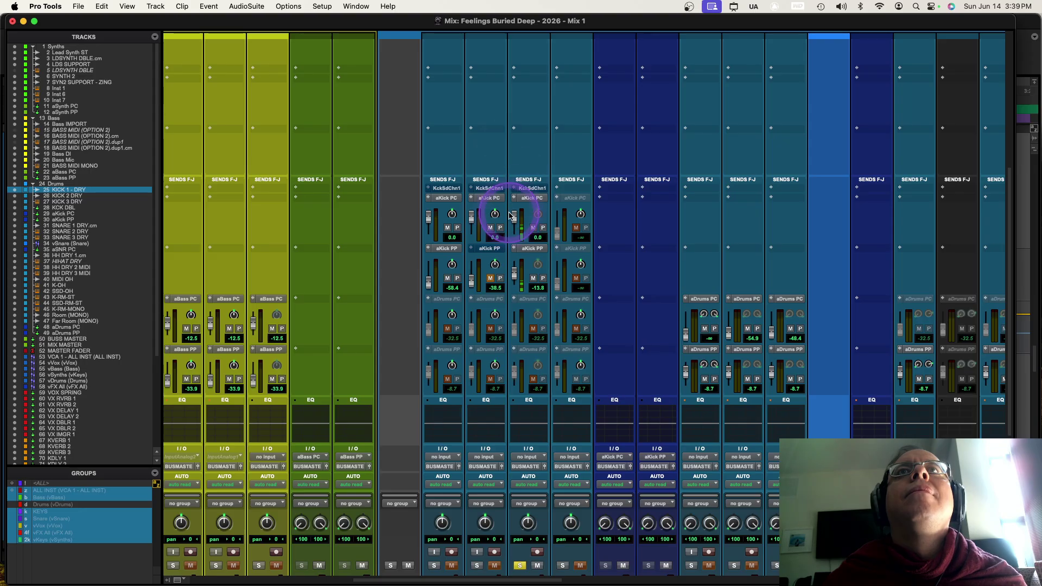
drag(515, 231, 522, 288)
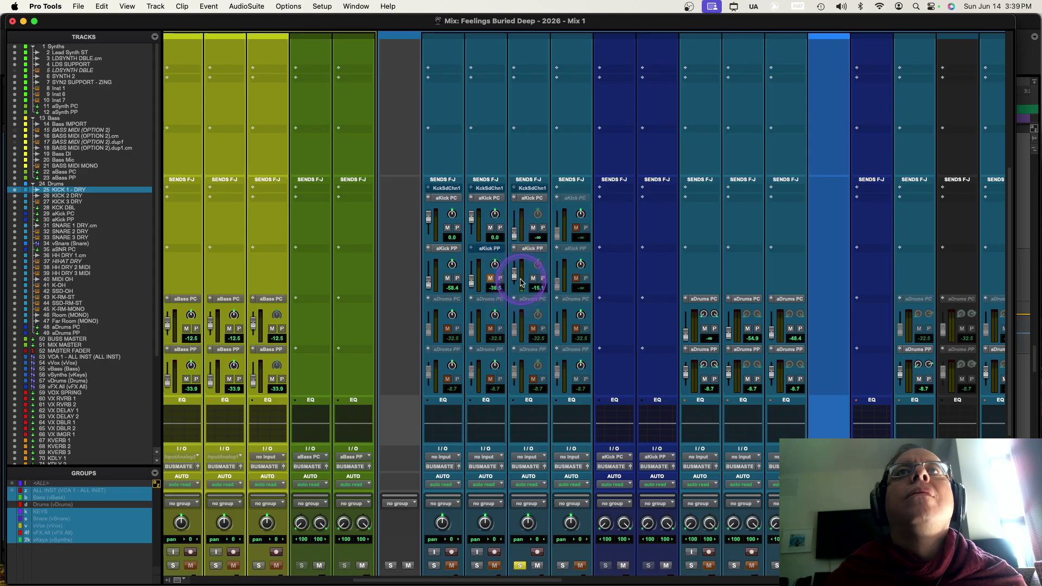
click(515, 242)
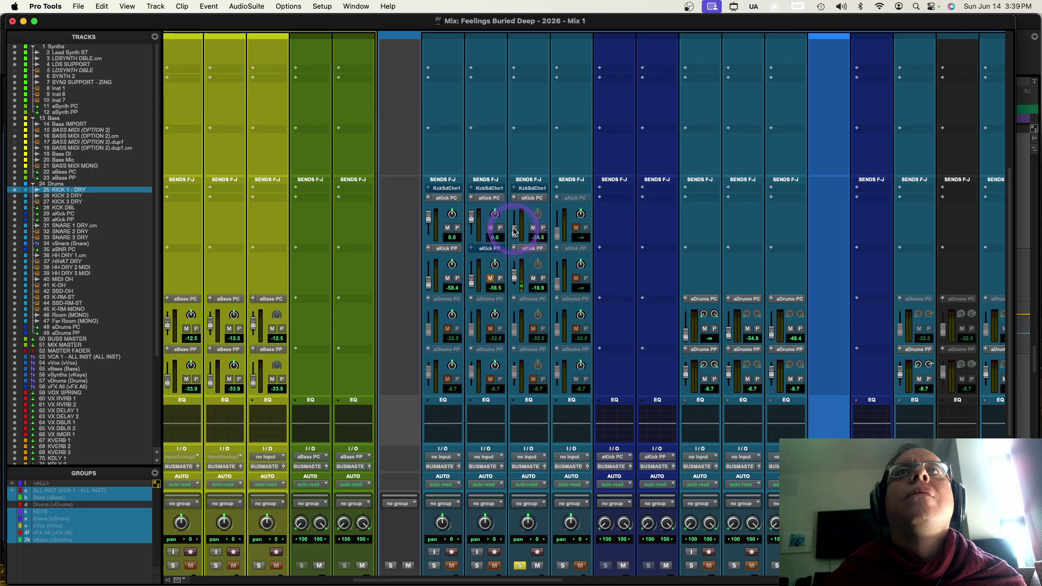
Commit KICK 3 up to its SSDSmplr5 insert, copying sends and group assignments, with the source track hidden and made inactive.
scroll(644, 220, up, 10)
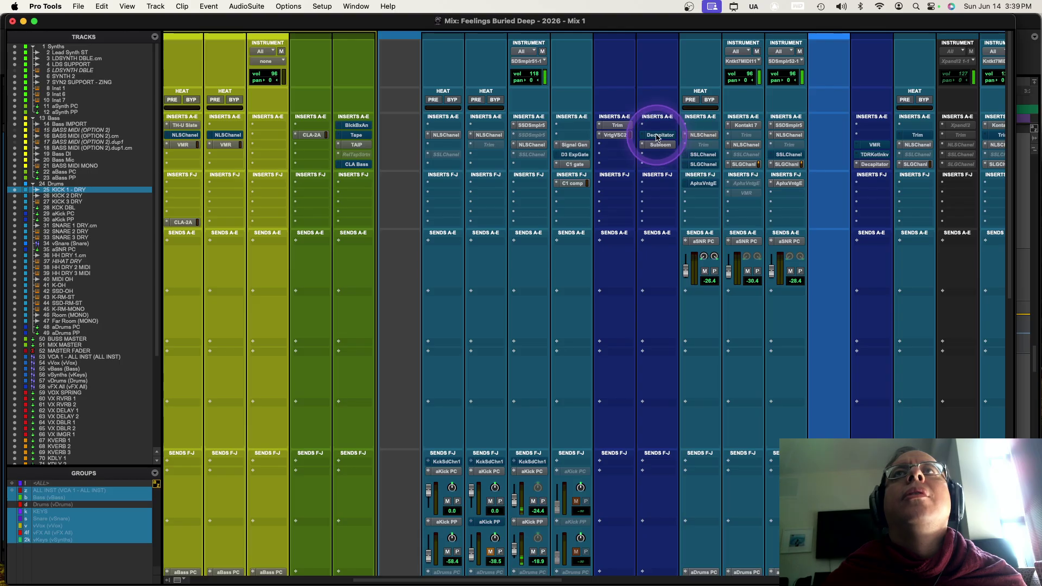
right_click(532, 125)
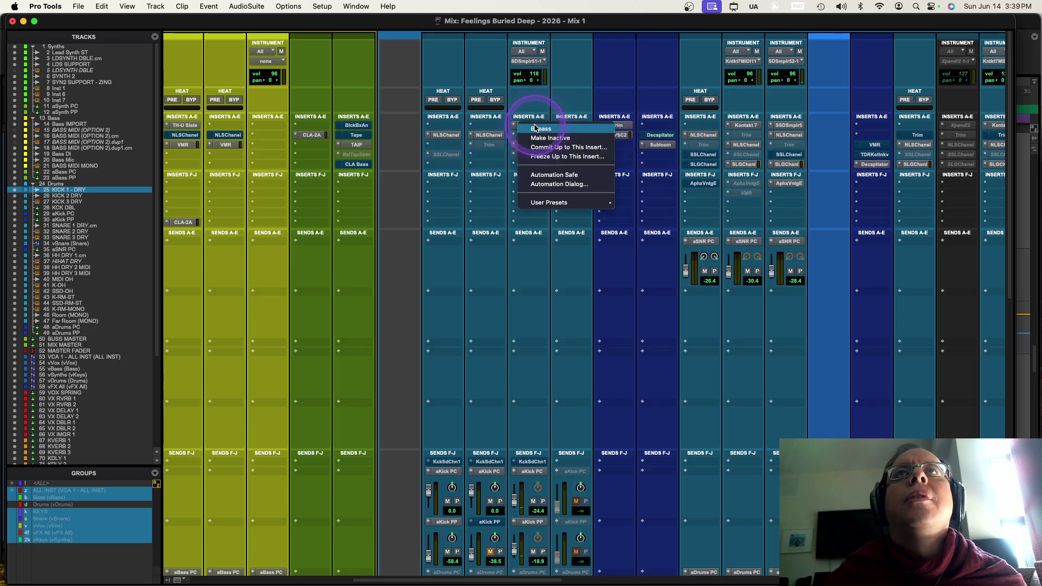
click(569, 148)
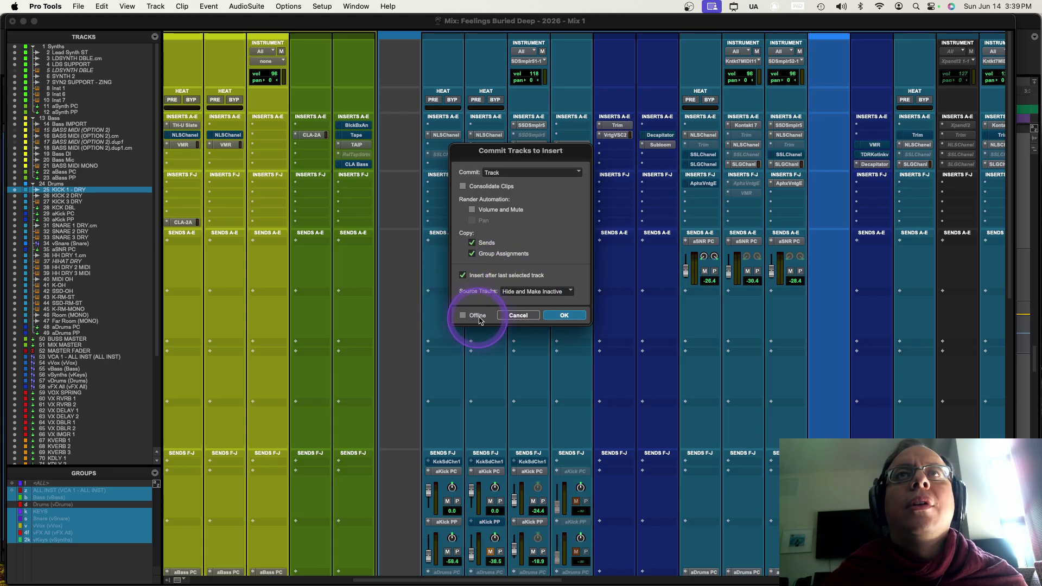
click(552, 321)
Hide OBS, return to the Pro Tools Mix window and show the drum tracks' inserts and sends.
key(super+Tab)
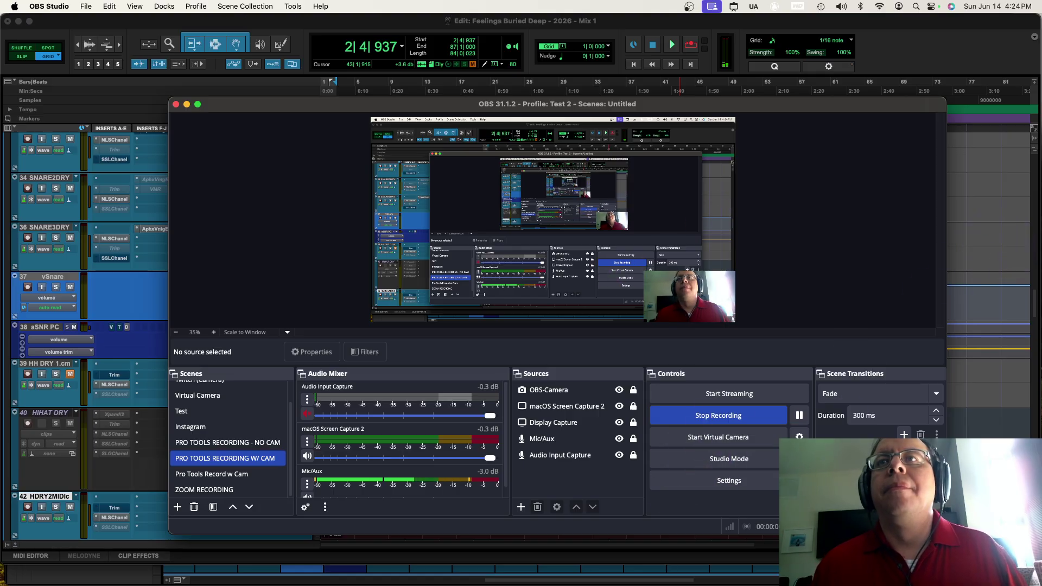
key(super+h)
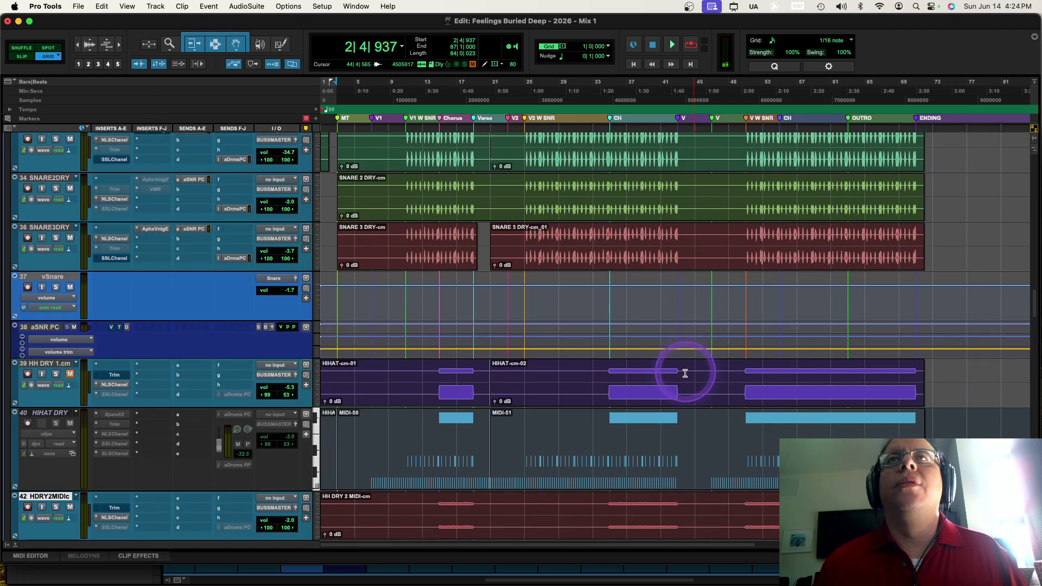
key(super+equal)
scroll(561, 354, up, 10)
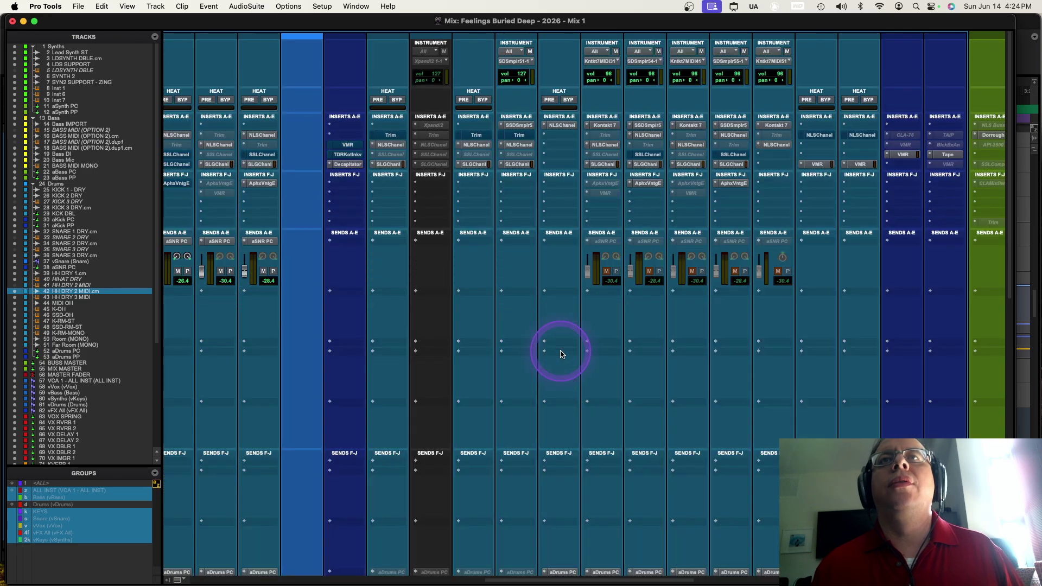
Solo K-RM-ST, listen to it in the chorus, and find its MIDI clips in the Edit window.
scroll(726, 357, down, 10)
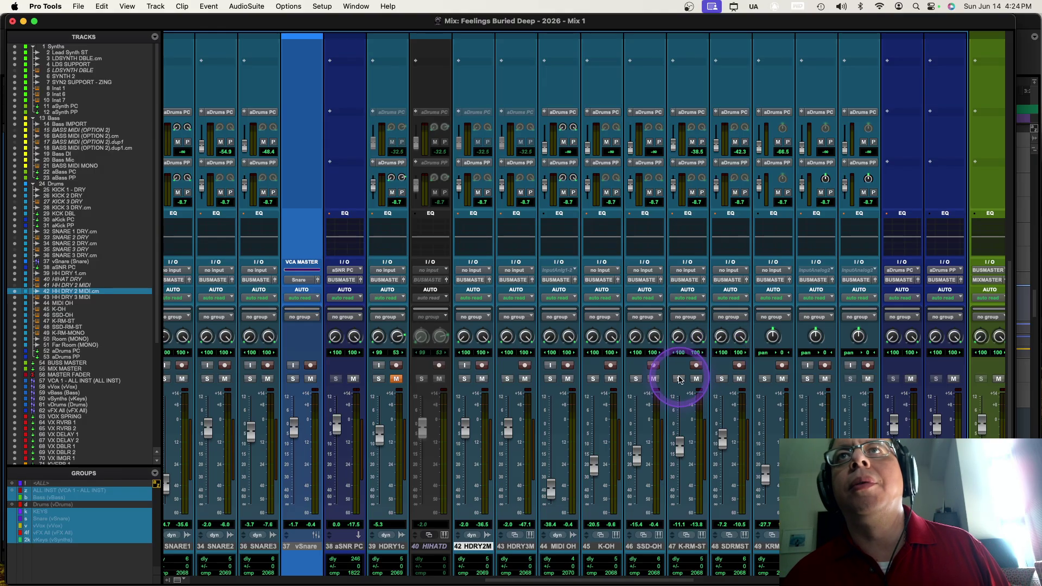
click(680, 379)
scroll(704, 424, down, 3)
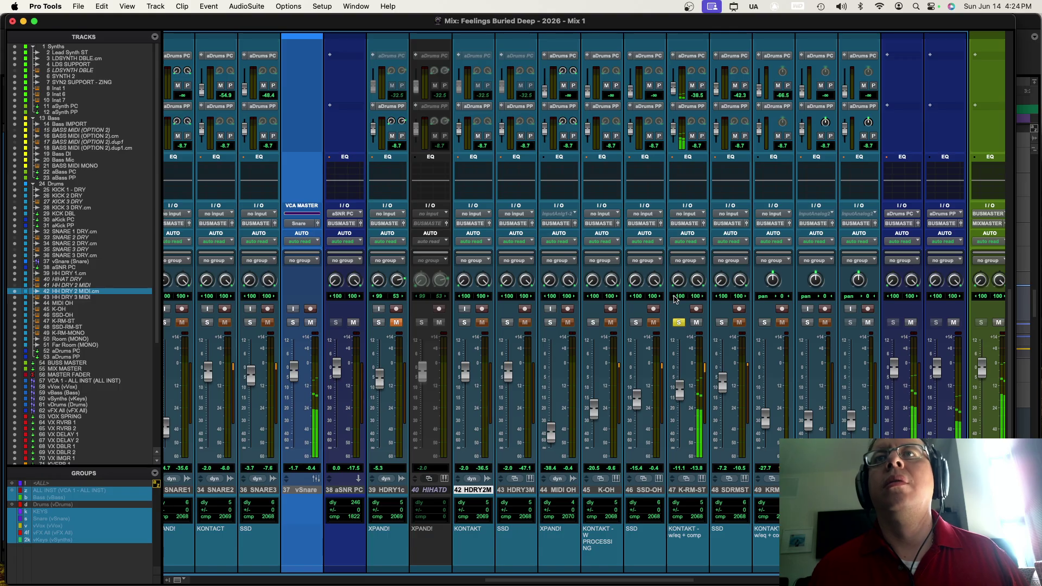
key(super+equal)
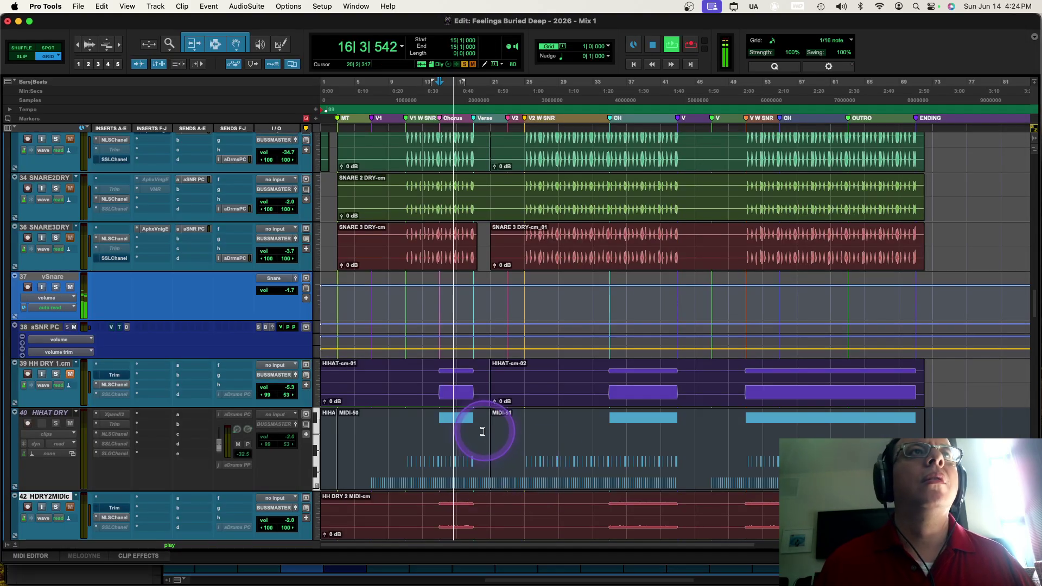
scroll(483, 432, down, 15)
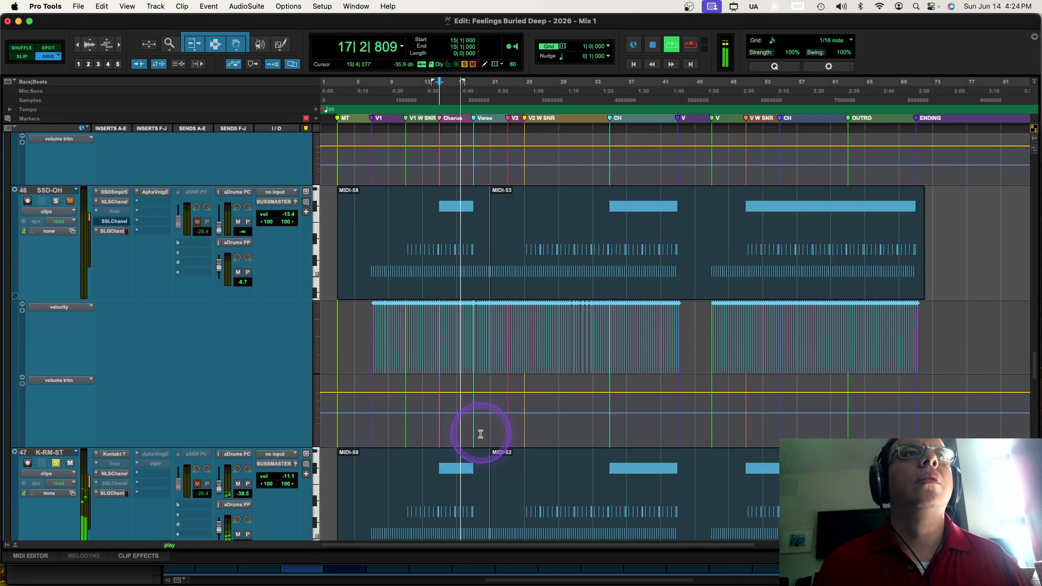
scroll(482, 431, down, 5)
key(space)
Select K-RM-ST's MIDI clips and open its MIDI-58 clip in the MIDI Editor.
click(481, 293)
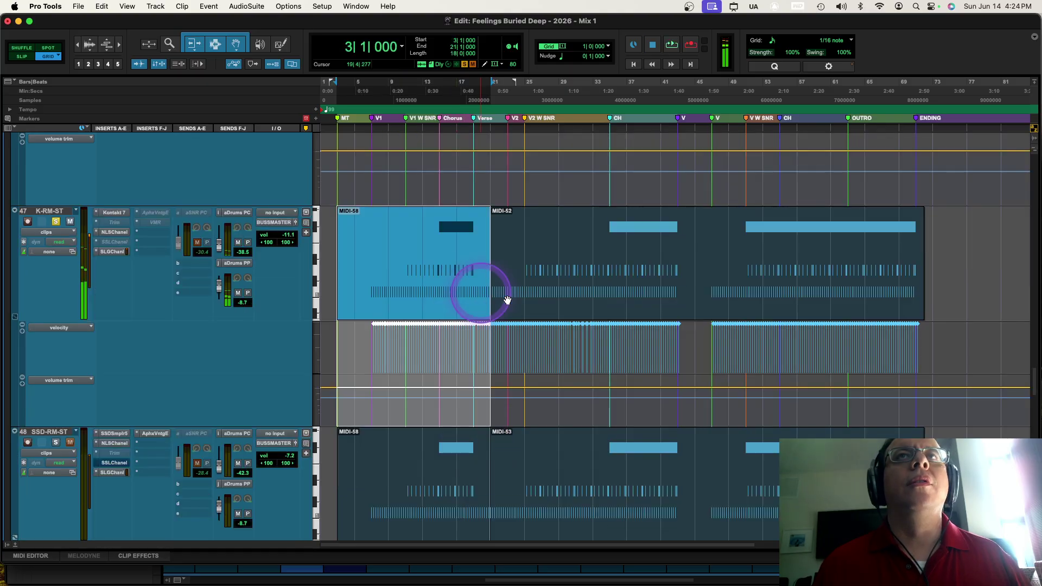
shift+click(559, 310)
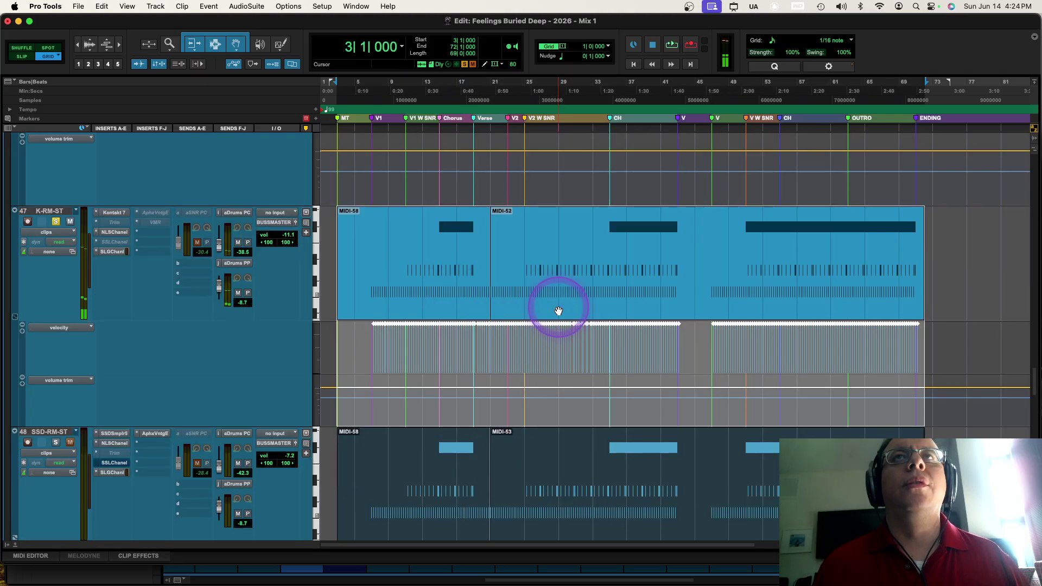
click(442, 228)
click(456, 255)
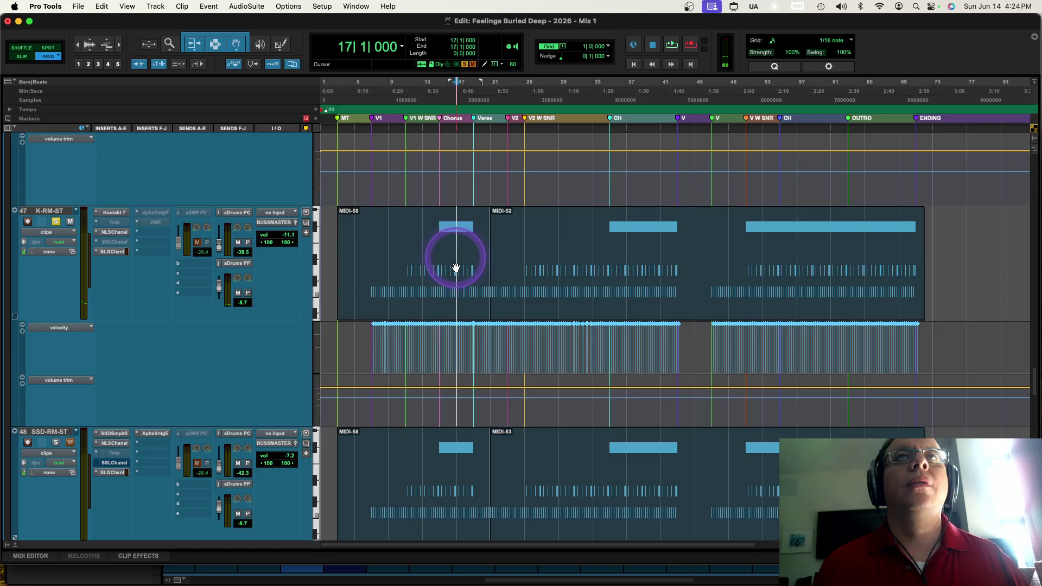
double_click(456, 307)
key(super+w)
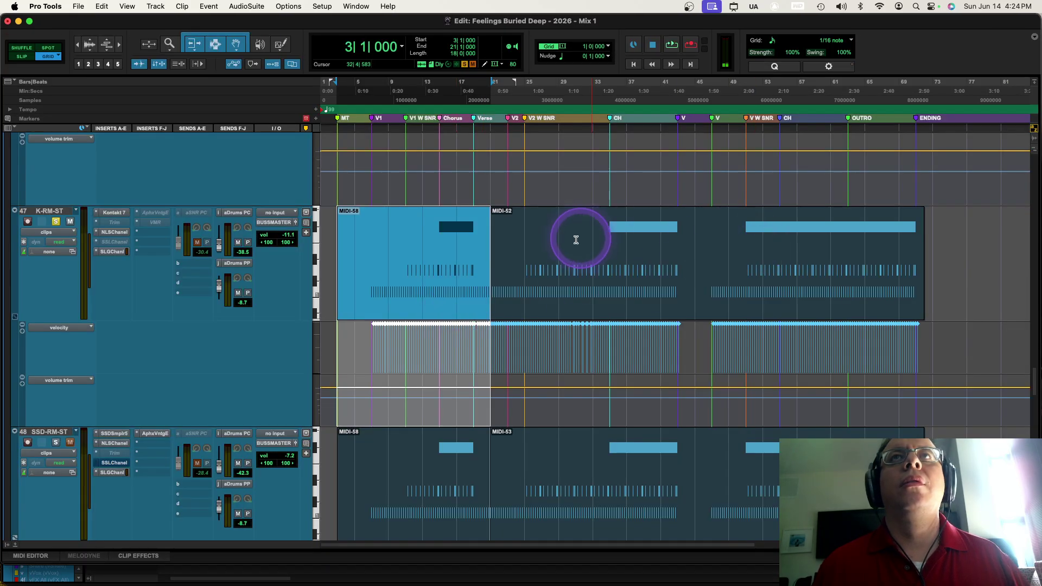
double_click(439, 306)
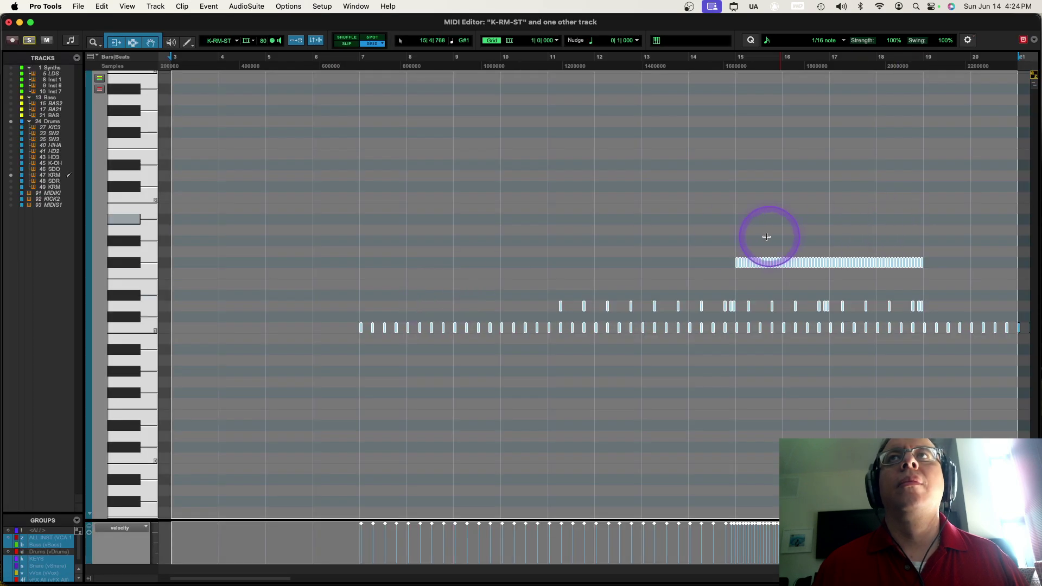
Mute the dense row of chorus notes between bars 15 and 19 in K-RM-ST's MIDI-58 clip and play it back.
drag(719, 236, 927, 275)
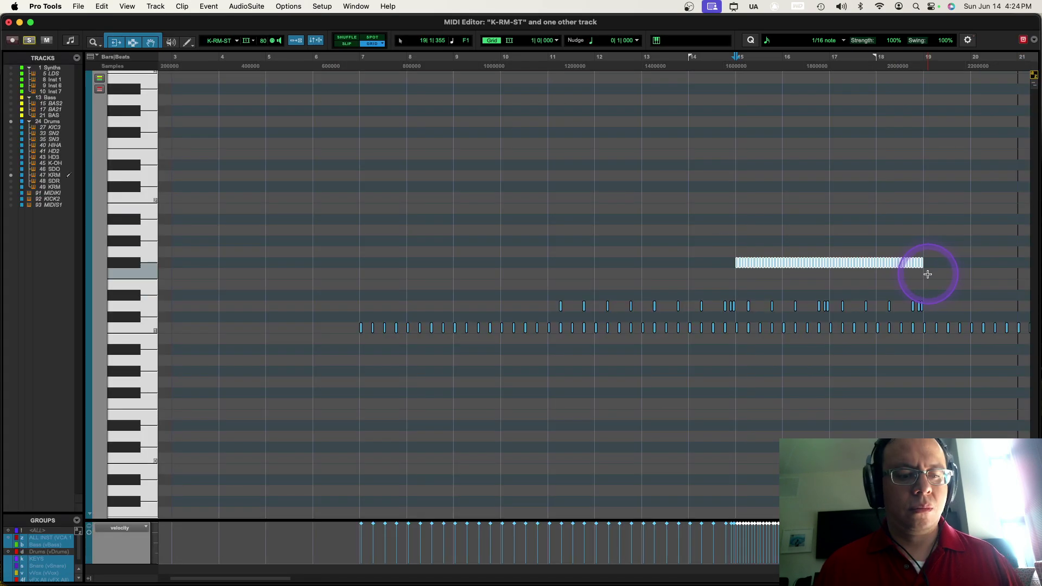
key(space)
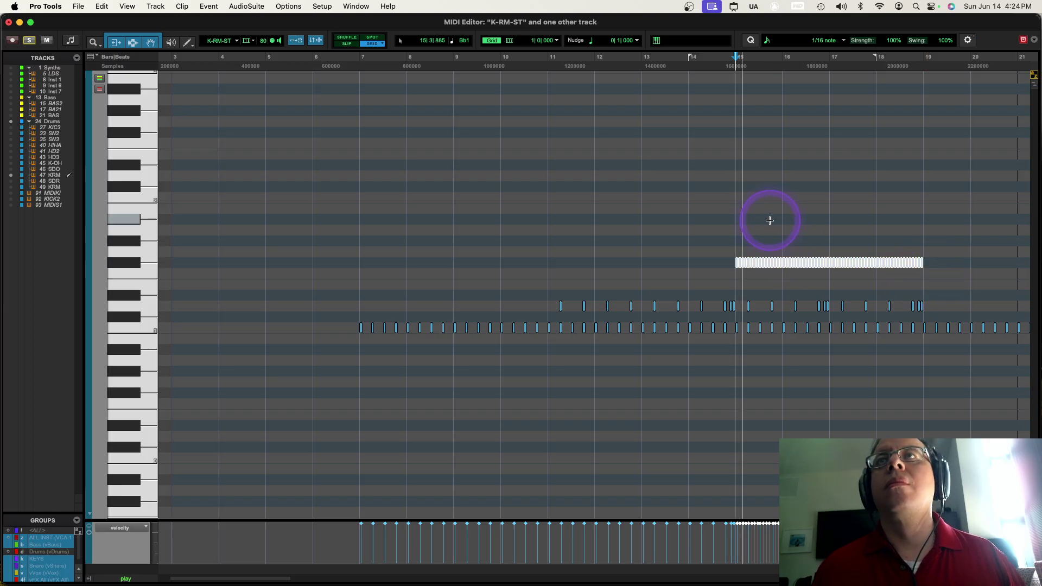
key(super+w)
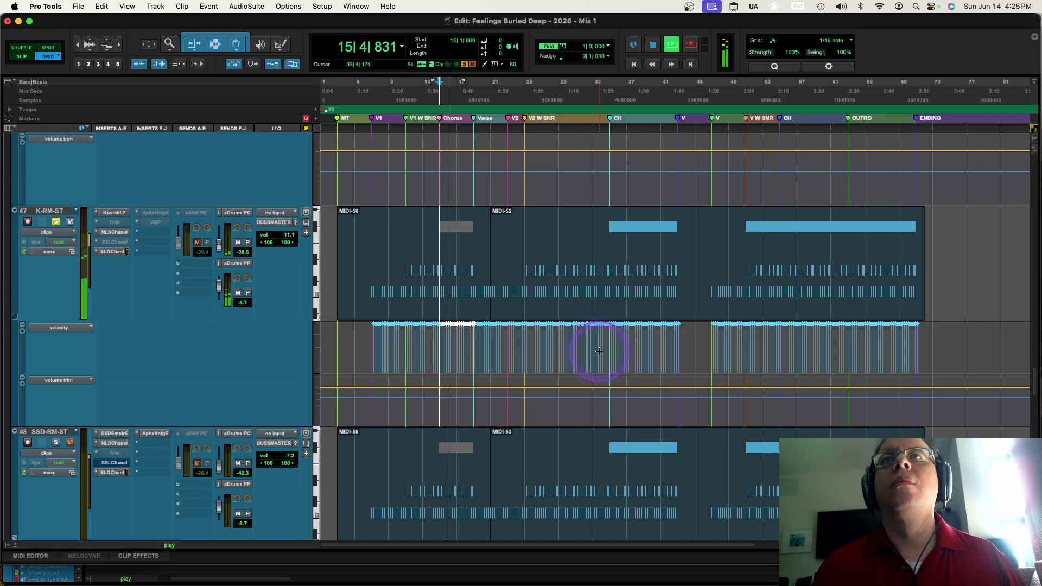
Audition HDRY2M, SSD-OH and K-RM-ST in solo through the chorus, trying SSD-OH's fader at a higher level.
key(super+equal)
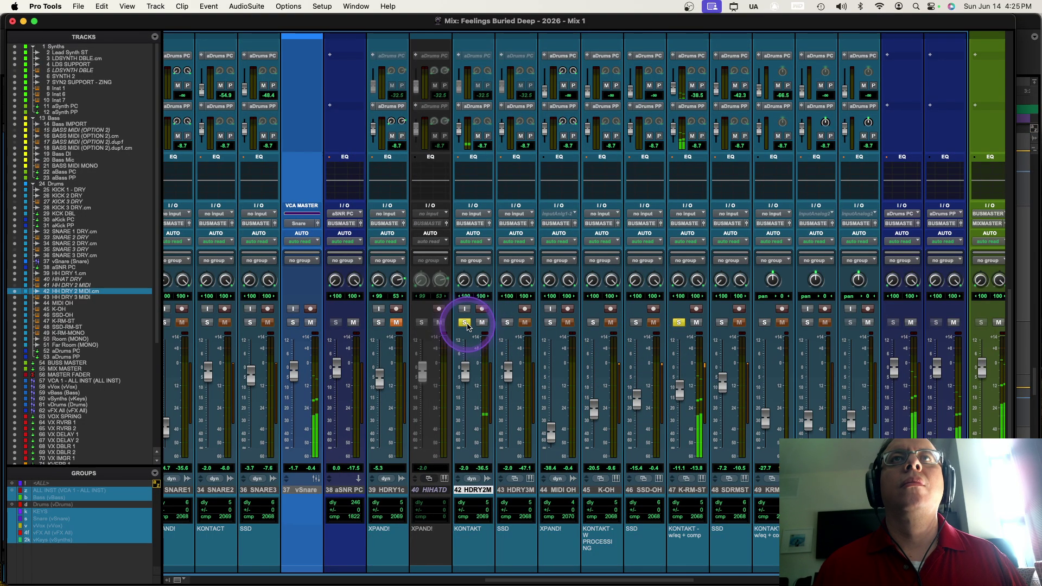
drag(465, 370, 488, 318)
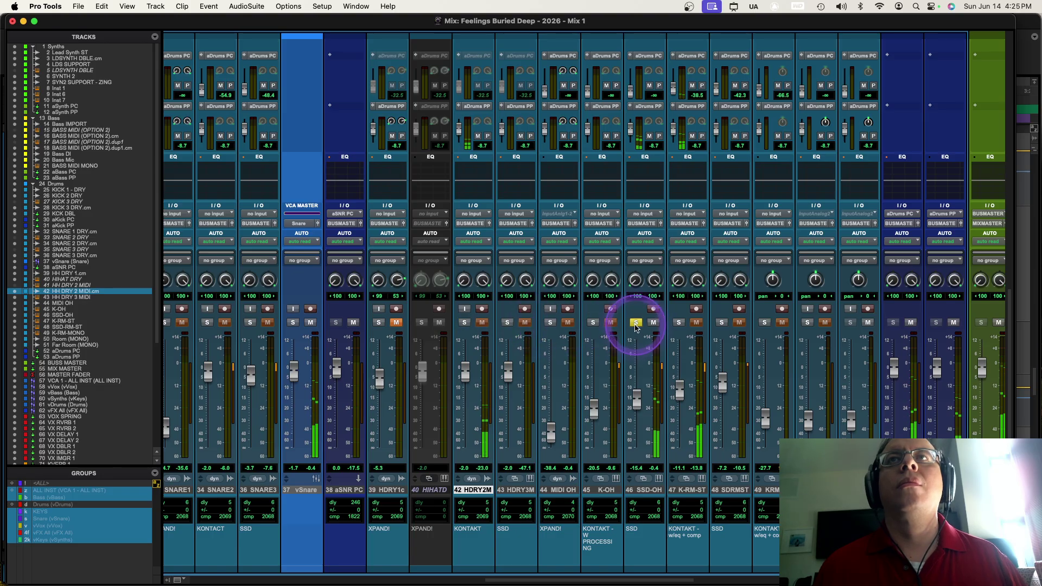
click(678, 322)
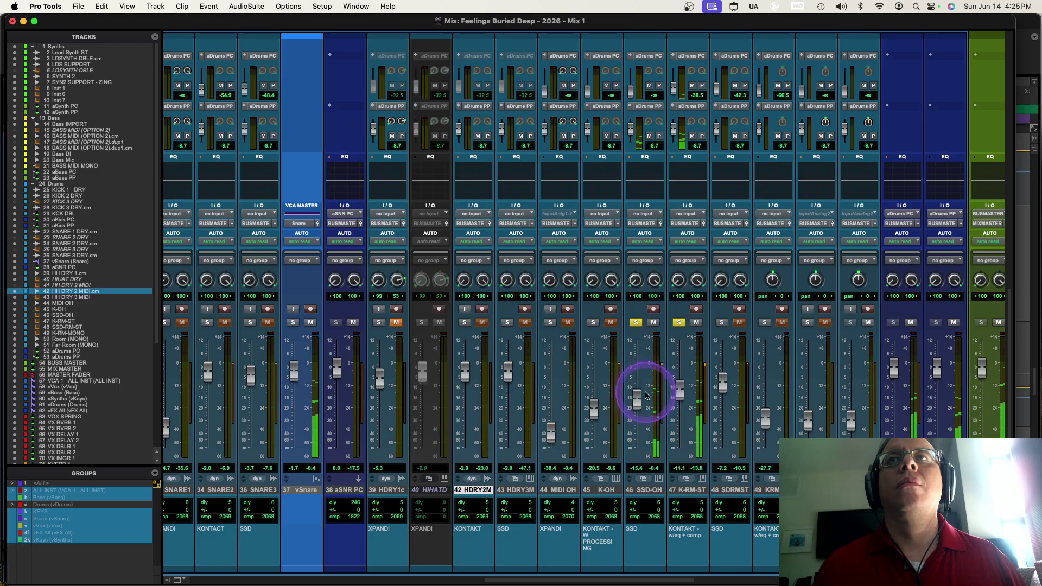
drag(637, 399, 642, 350)
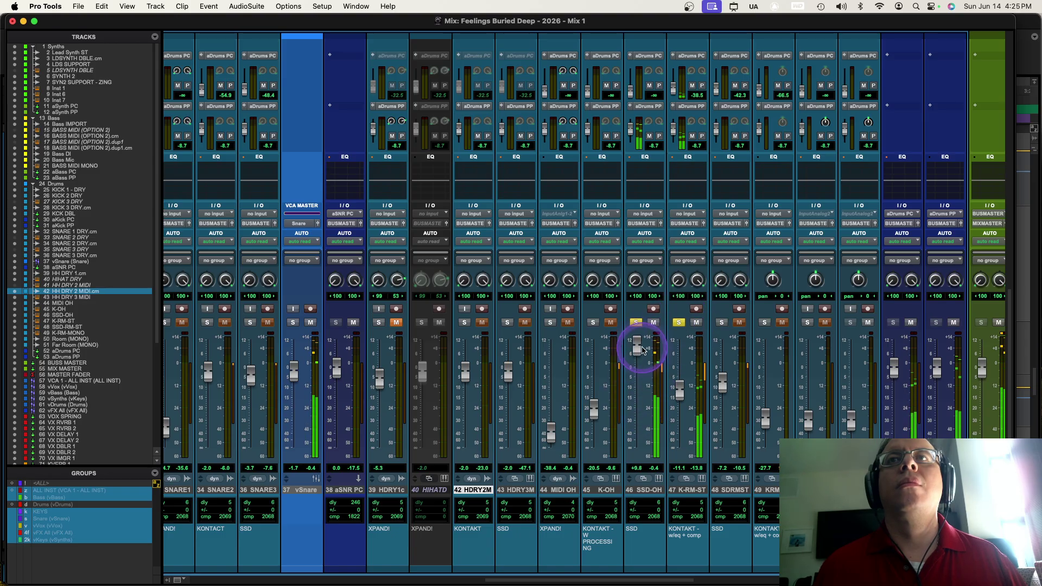
key(ctrl+equal)
key(super+equal)
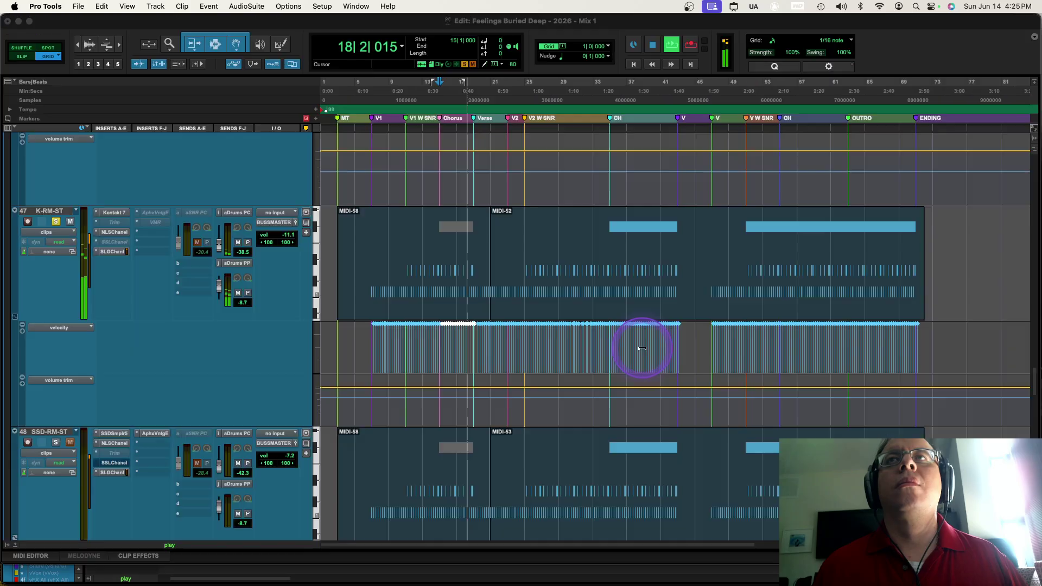
key(super+equal)
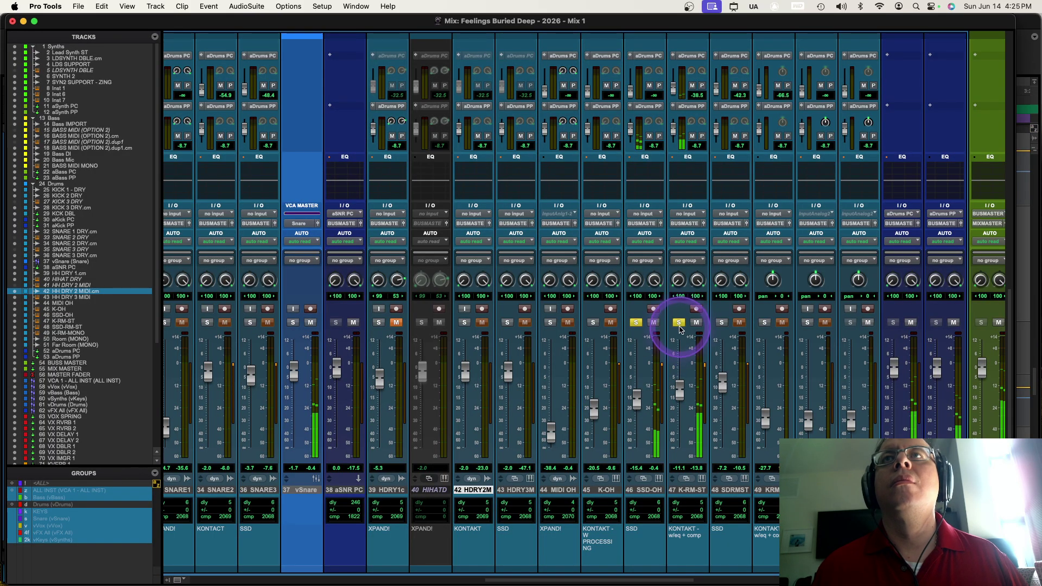
Undo the chorus note mute and turn off Mirrored MIDI Editing in the MIDI Editor.
key(ctrl+equal)
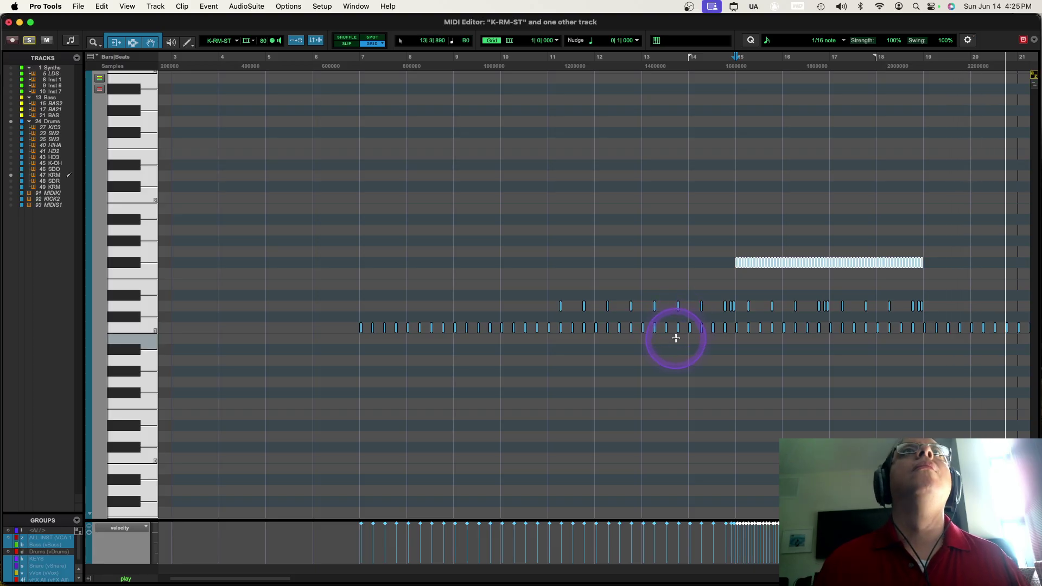
click(295, 41)
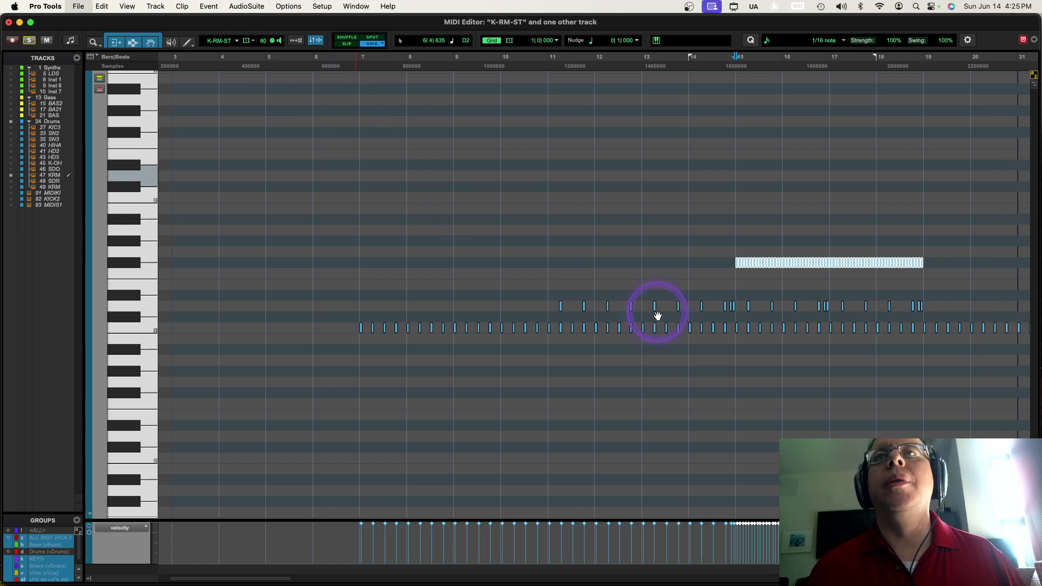
key(super+w)
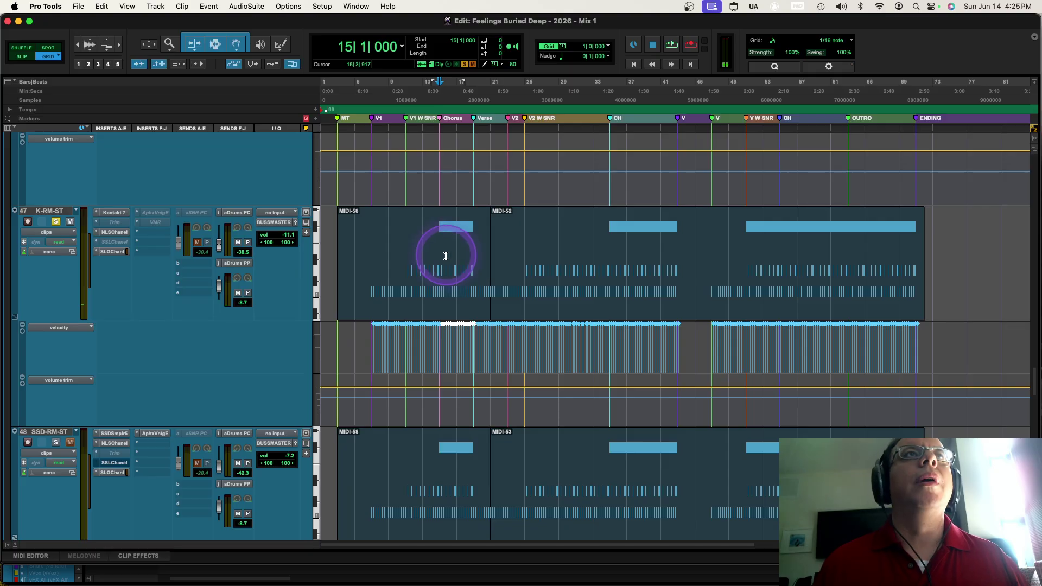
Clear the SSD-OH and K-RM-ST solos, then unmute and solo K-OH and raise its fader during playback.
key(super+equal)
click(636, 323)
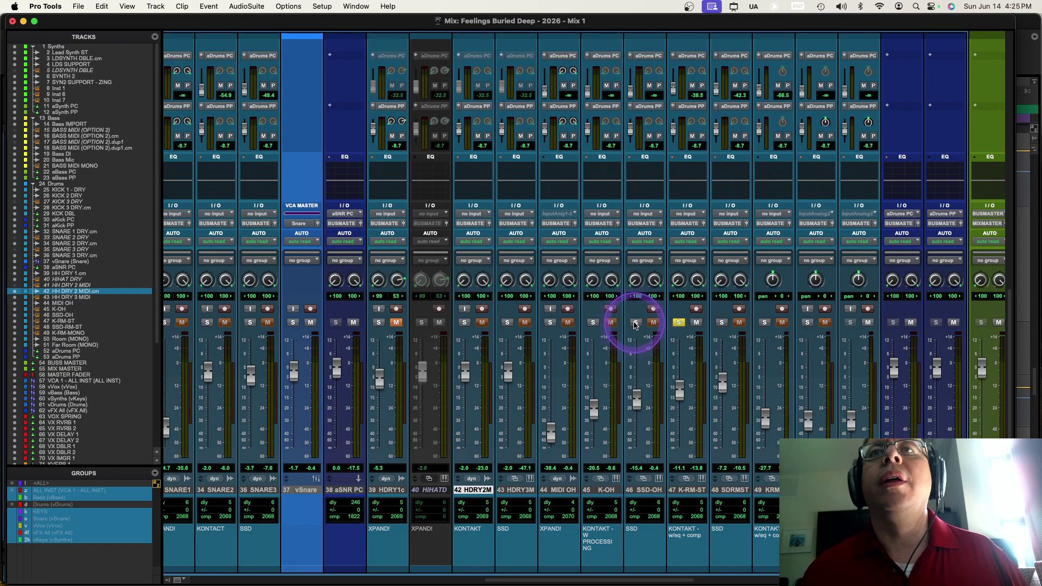
key(space)
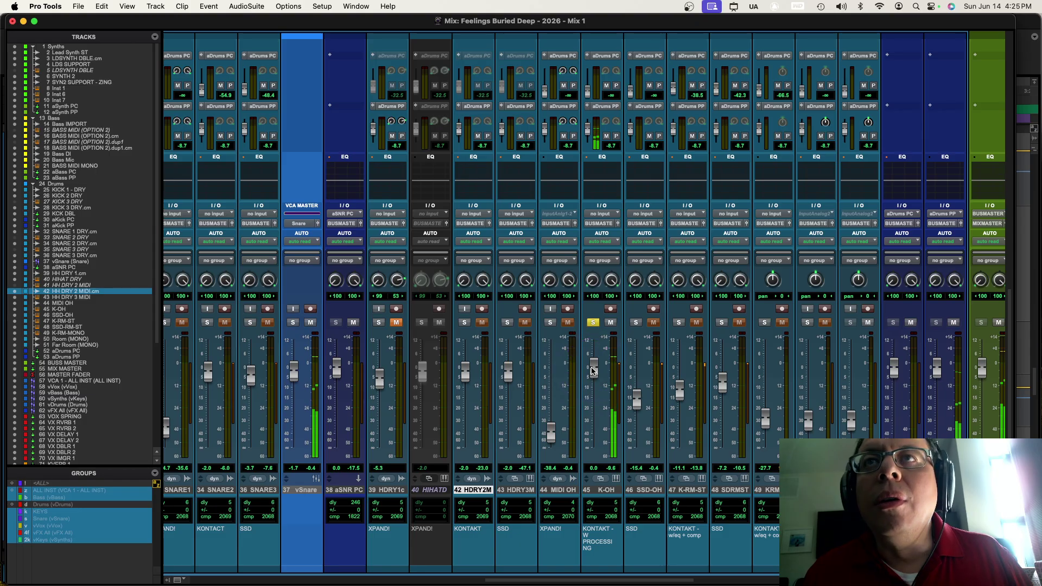
Examine the kit mics, overhead channel and compressor settings in K-OH's Kontakt 7 Studio Drummer, then close the plug-in.
scroll(594, 371, up, 10)
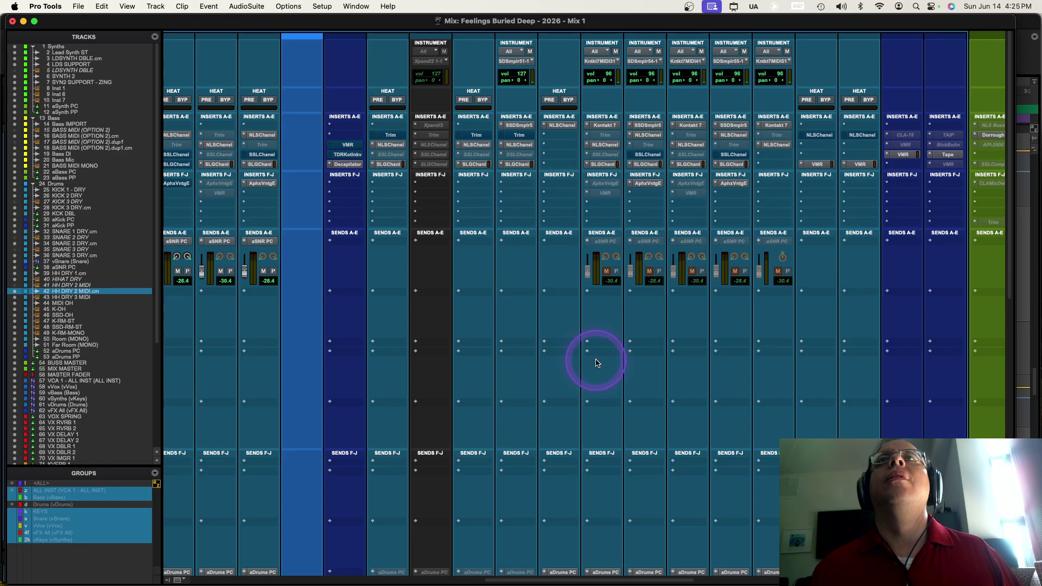
click(596, 126)
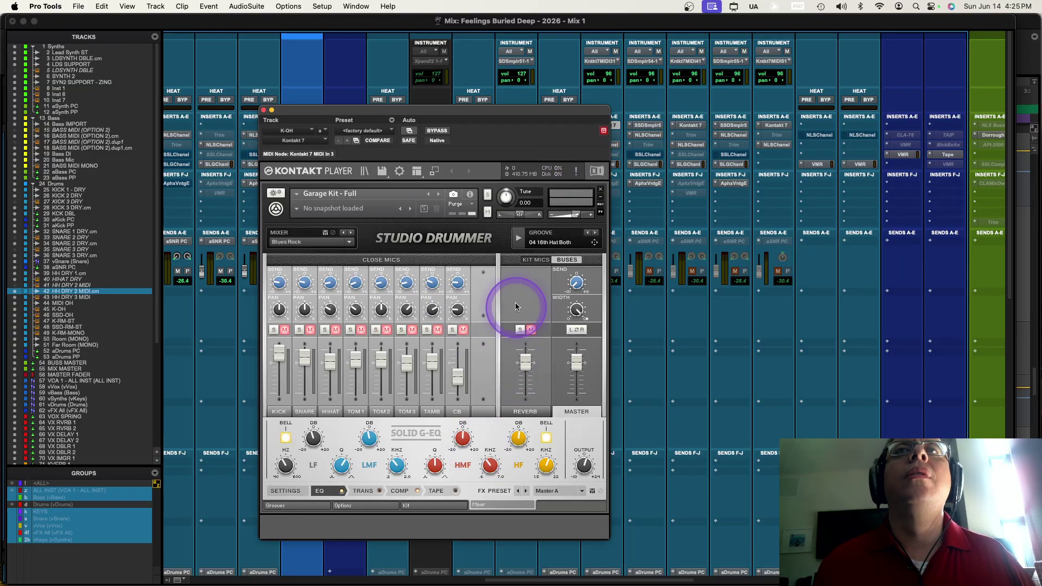
click(531, 261)
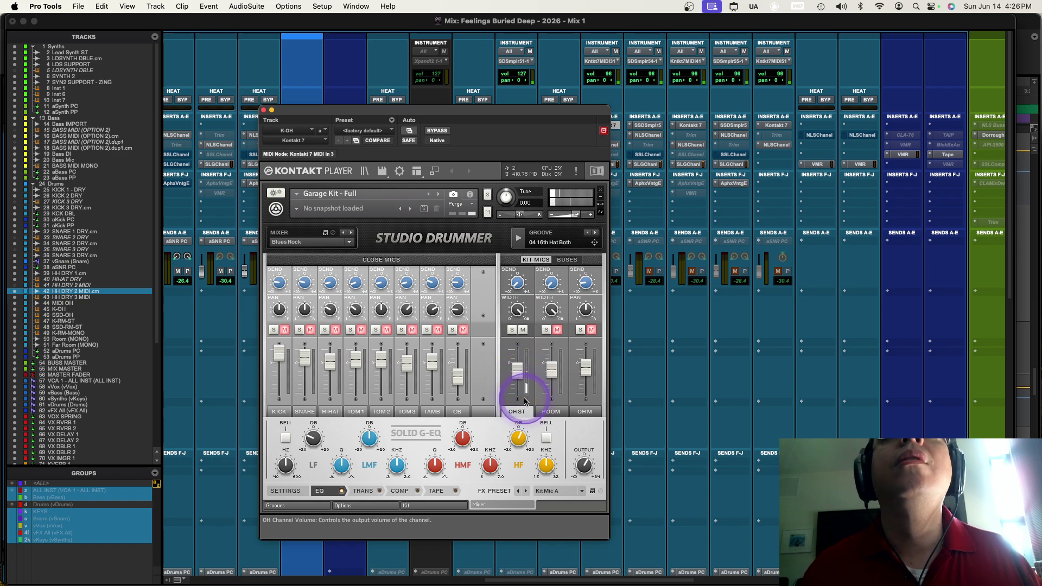
click(411, 492)
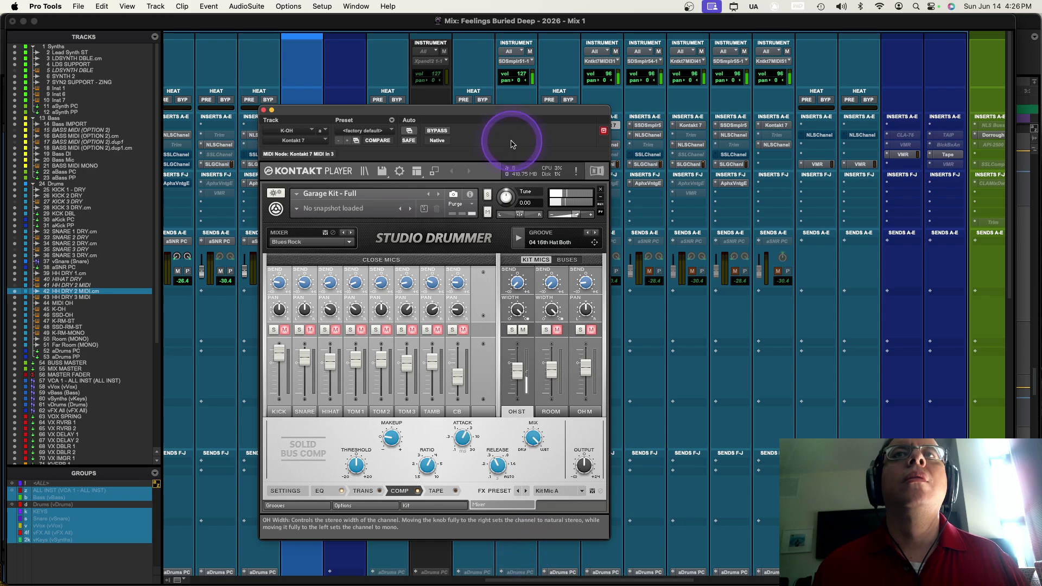
click(263, 110)
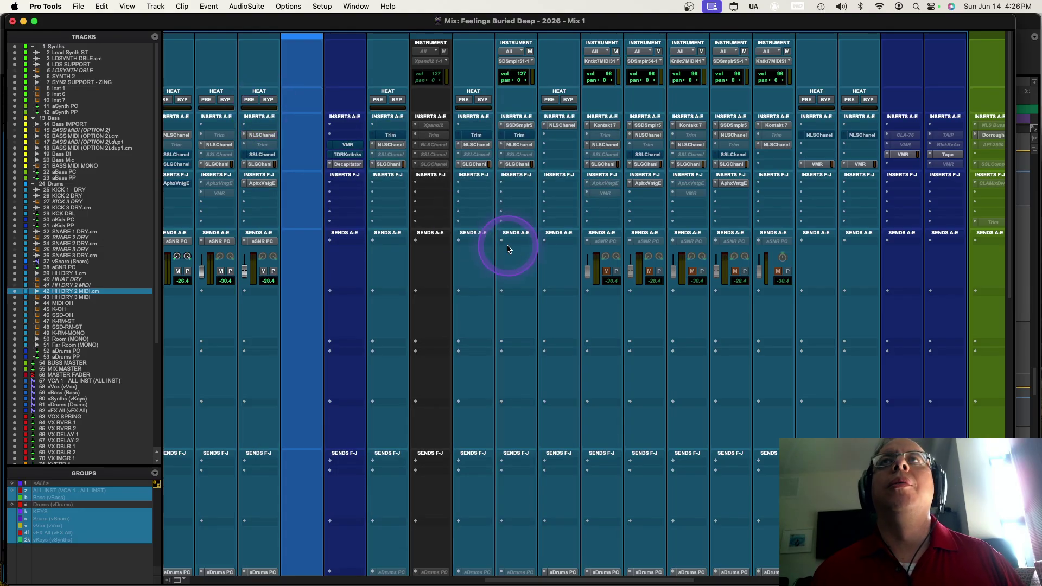
Play the drums from the chorus in the Mix window, auditioning SSD-OH and then K-RM-ST in solo.
key(ctrl+equal)
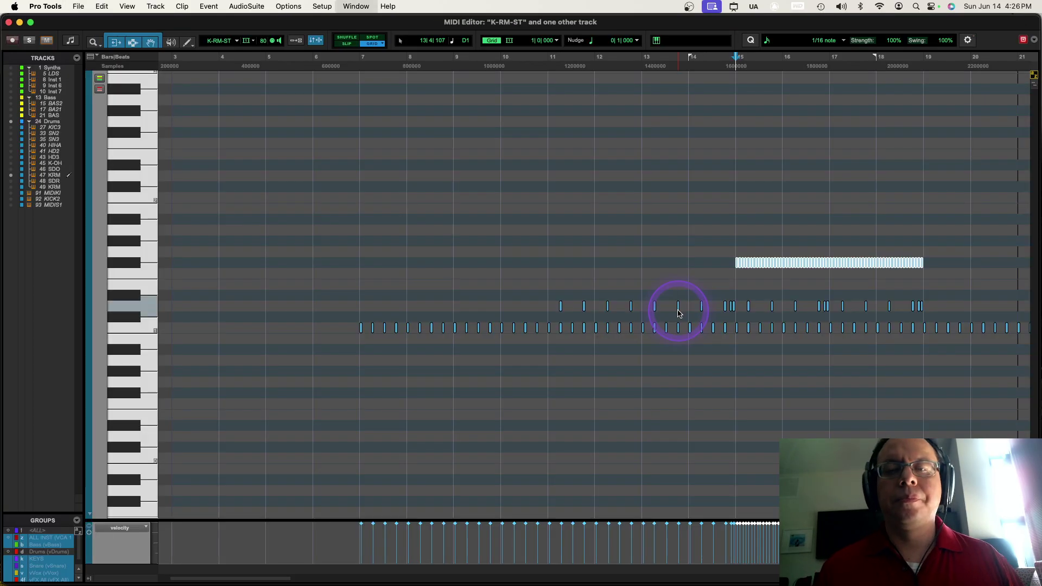
key(ctrl+equal)
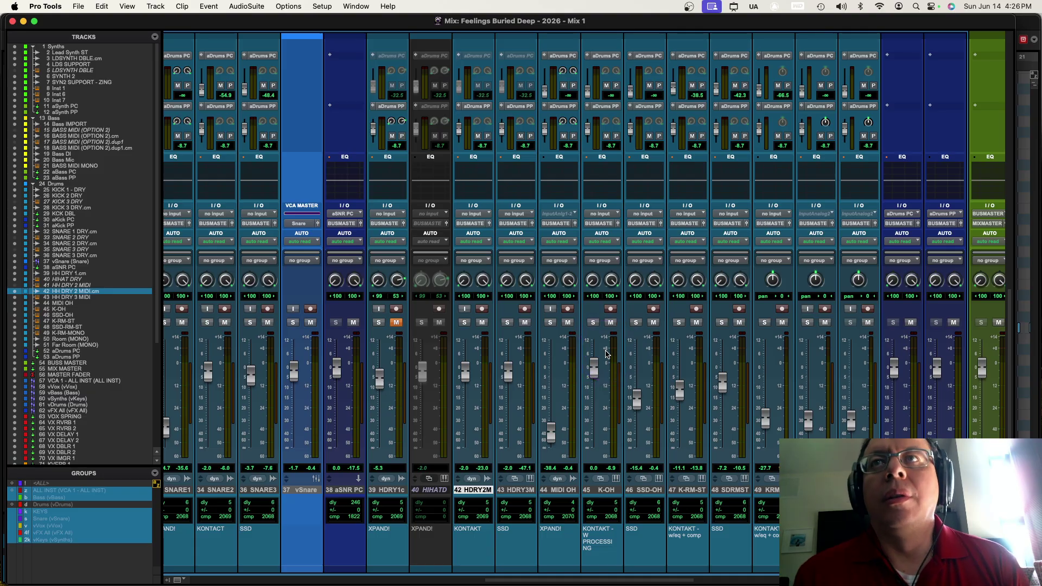
click(580, 310)
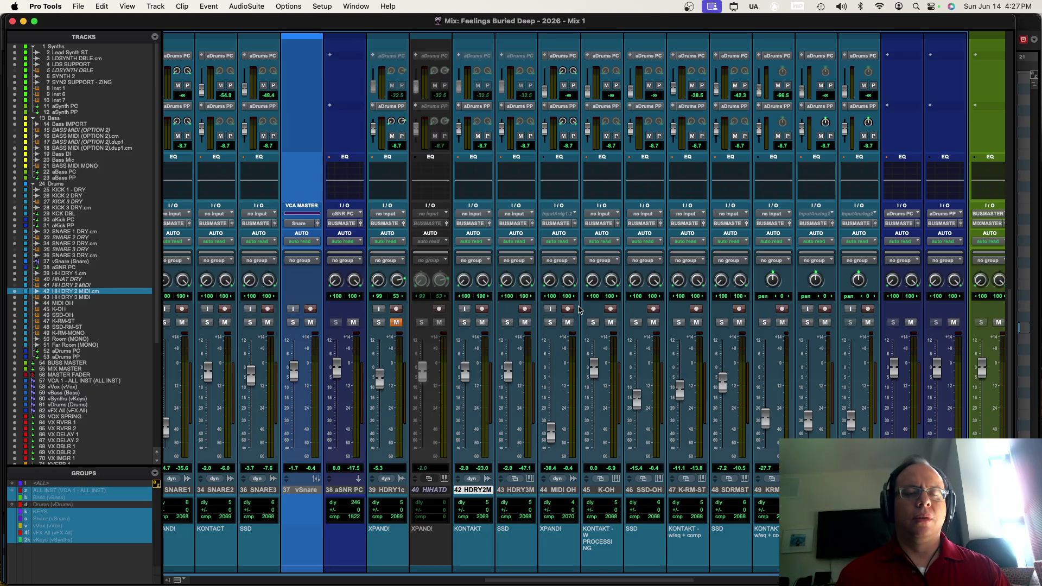
key(space)
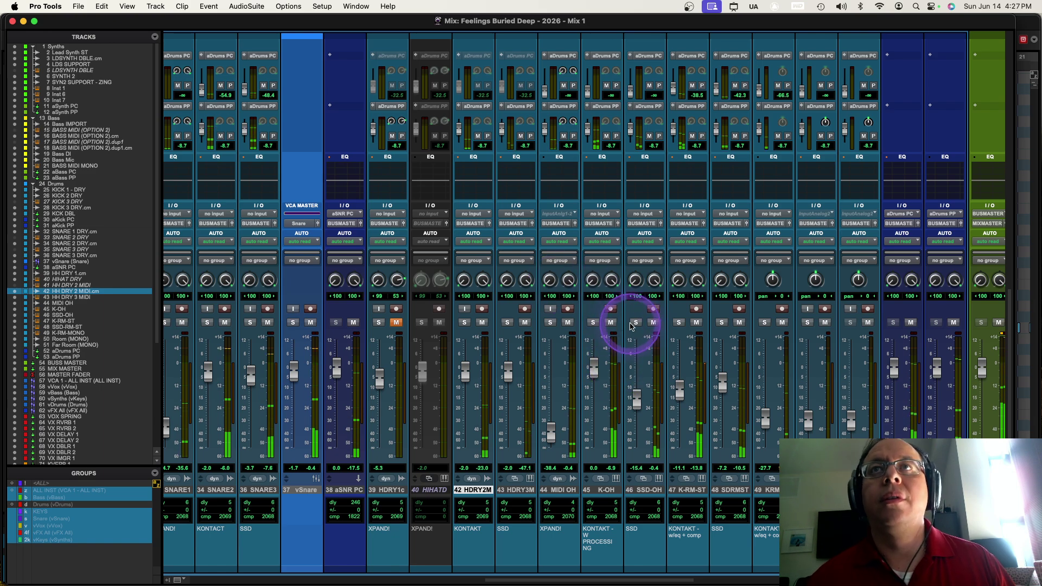
click(635, 322)
click(679, 322)
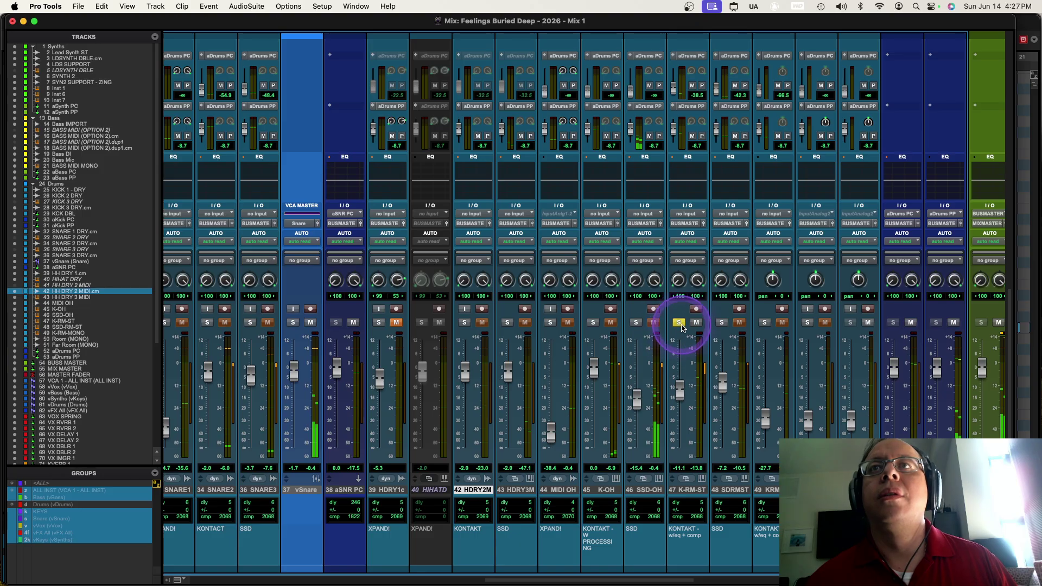
Stop playback, mute the first chorus's repeated notes in K-RM-ST's MIDI clip, and close the MIDI Editor.
key(ctrl+equal)
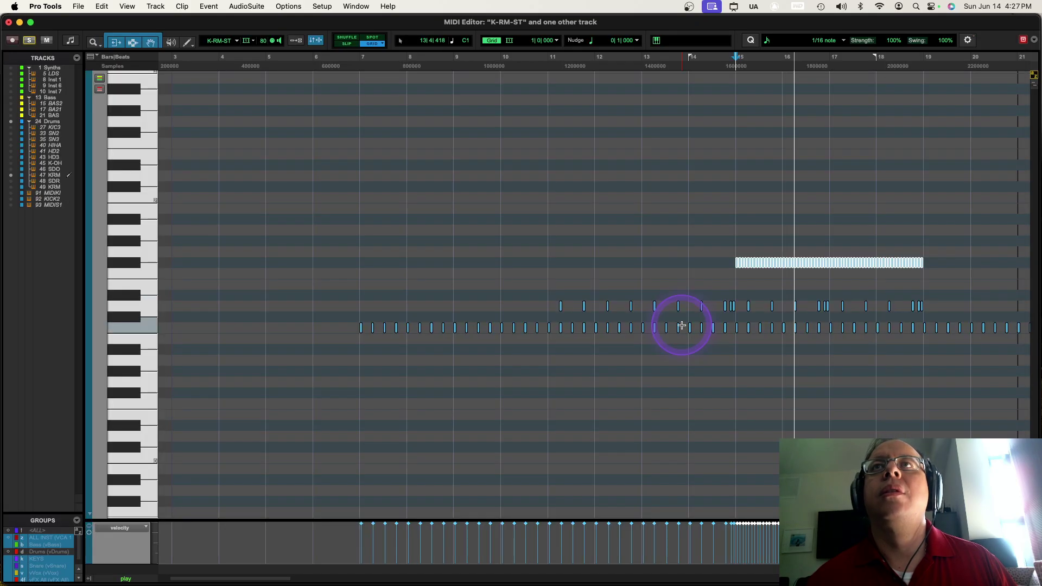
key(super+equal)
key(space)
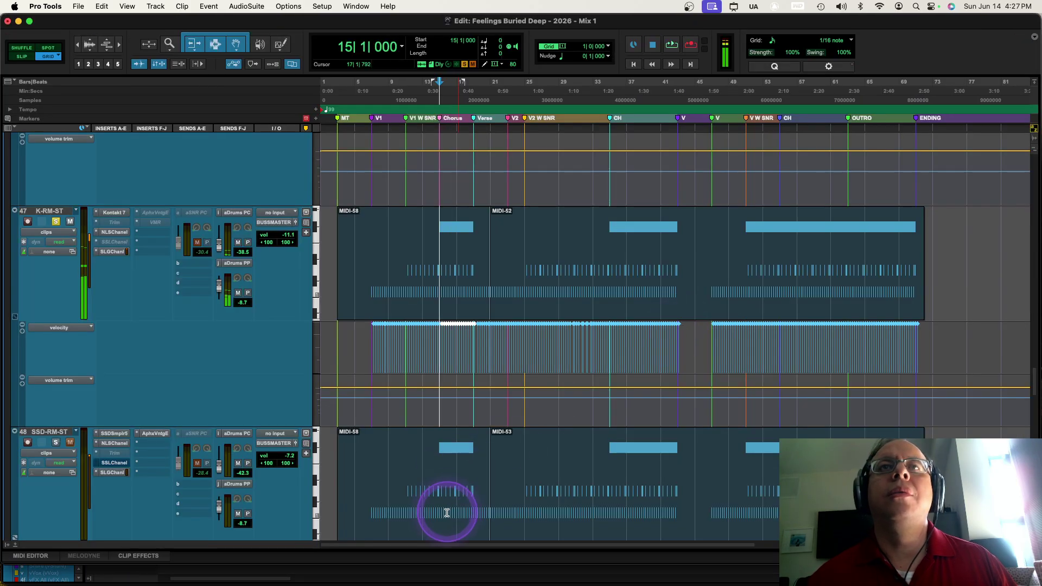
scroll(444, 507, down, 3)
scroll(436, 371, up, 3)
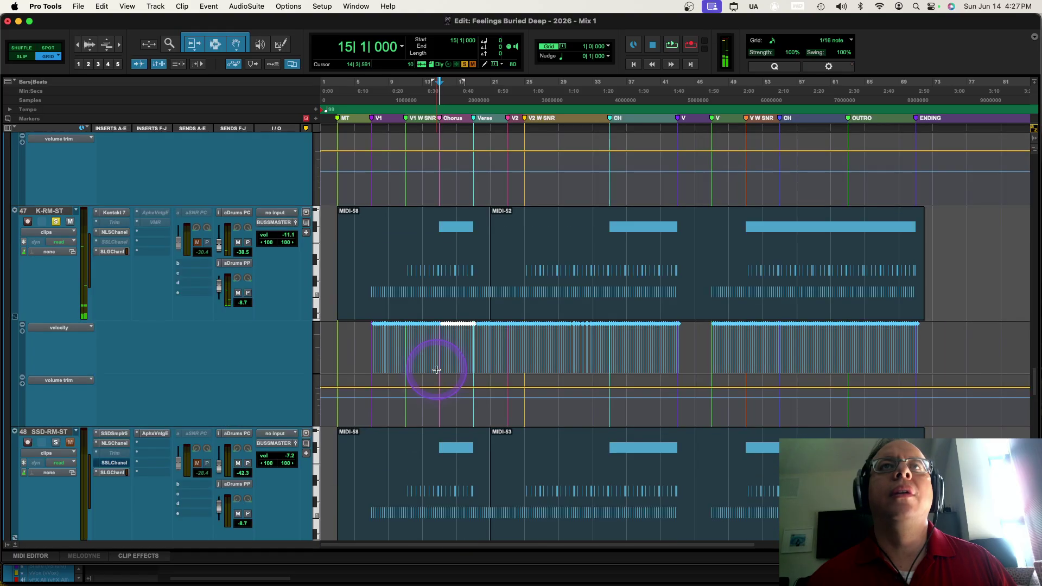
click(433, 313)
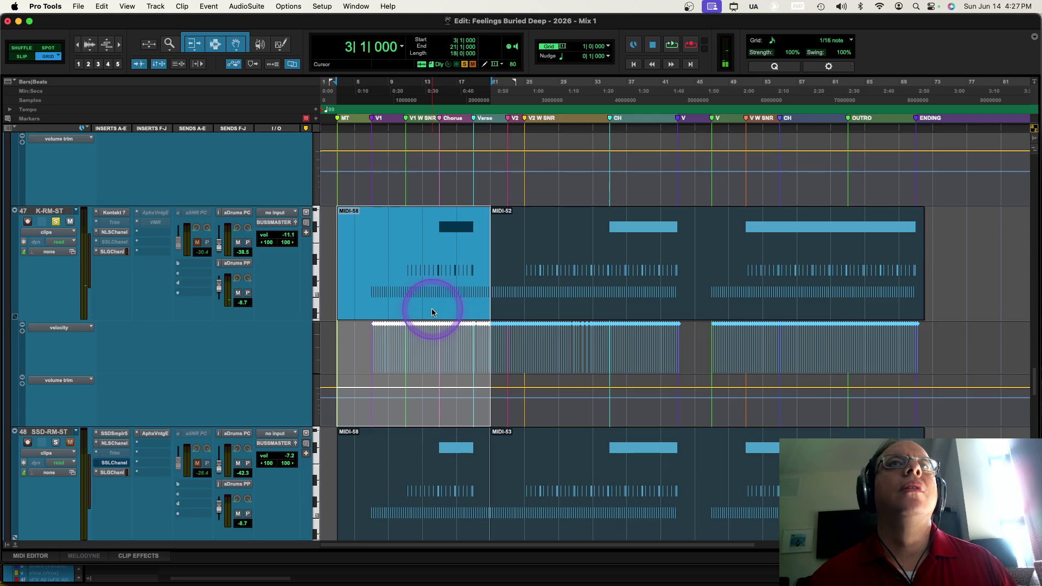
double_click(431, 308)
click(948, 280)
drag(731, 236, 962, 278)
key(super+c)
key(super+w)
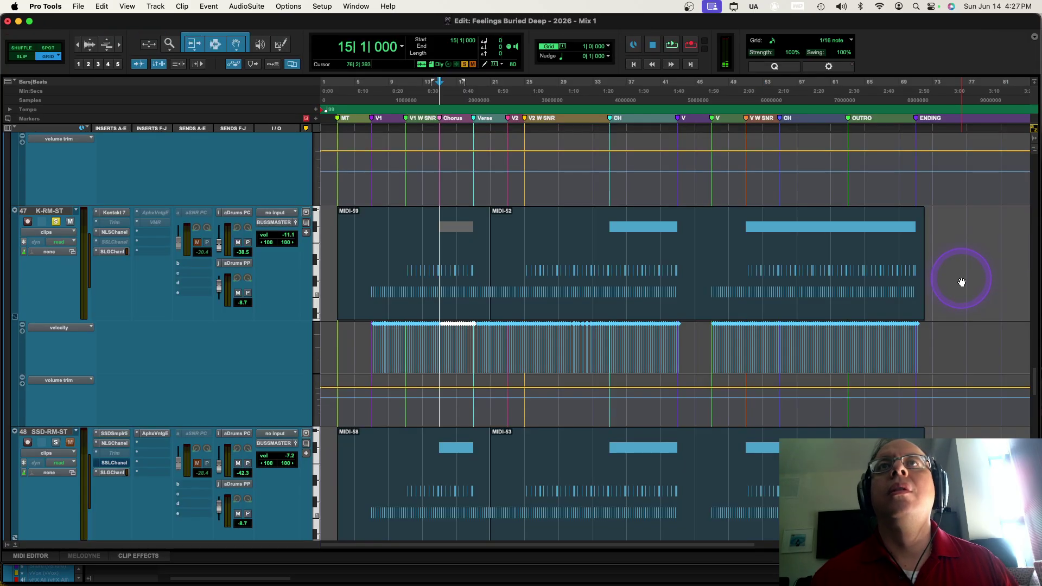
Play the chorus in the Mix window, adding SSD-OH, SDRMST, the Kontakt mono room, MIDI OH, HDRY3M, HDRY2M and K-OH to the soloed K-RM-ST.
key(super+equal)
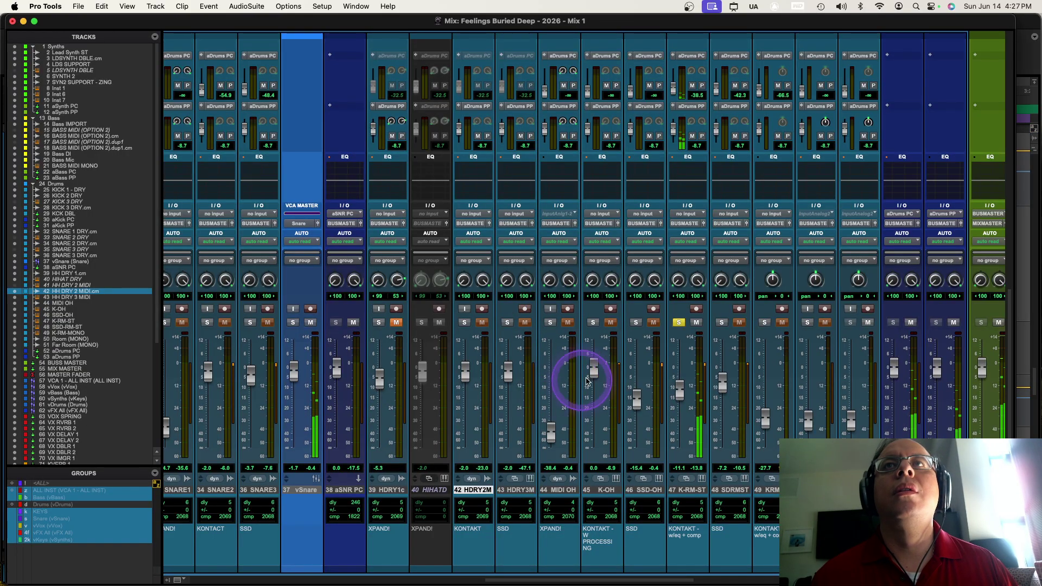
click(637, 322)
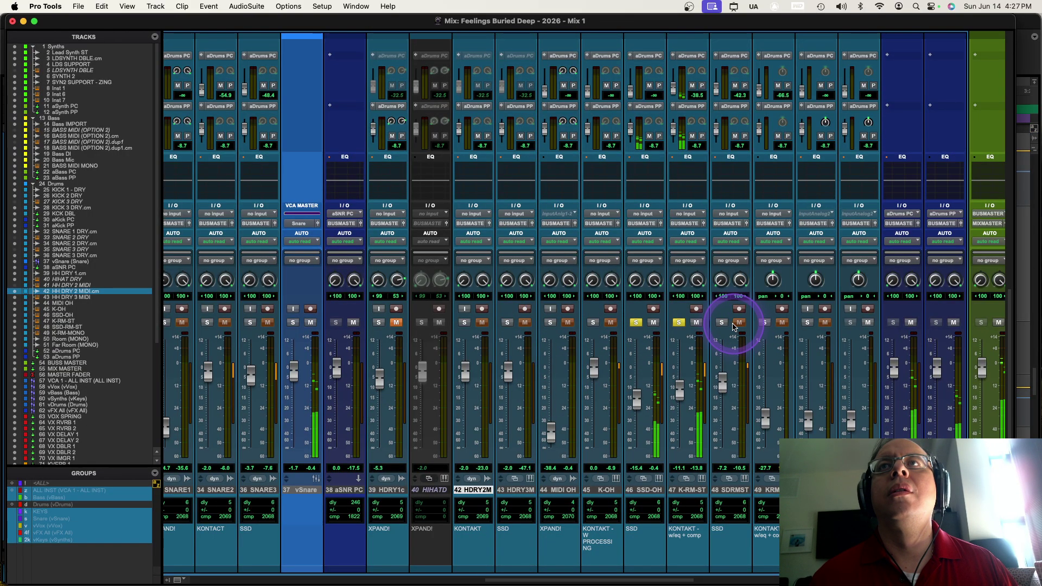
click(722, 322)
click(765, 323)
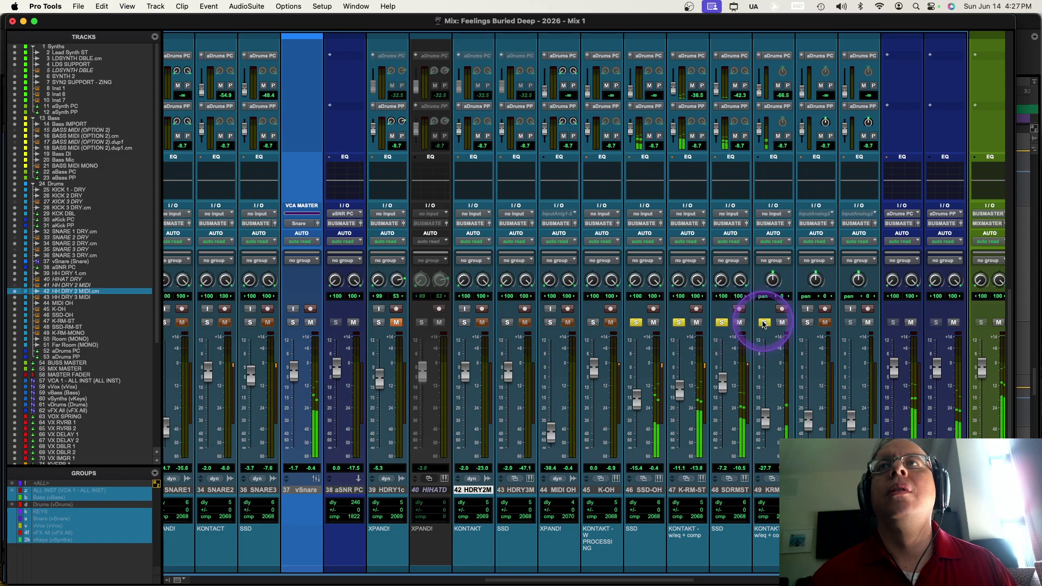
click(549, 322)
click(508, 323)
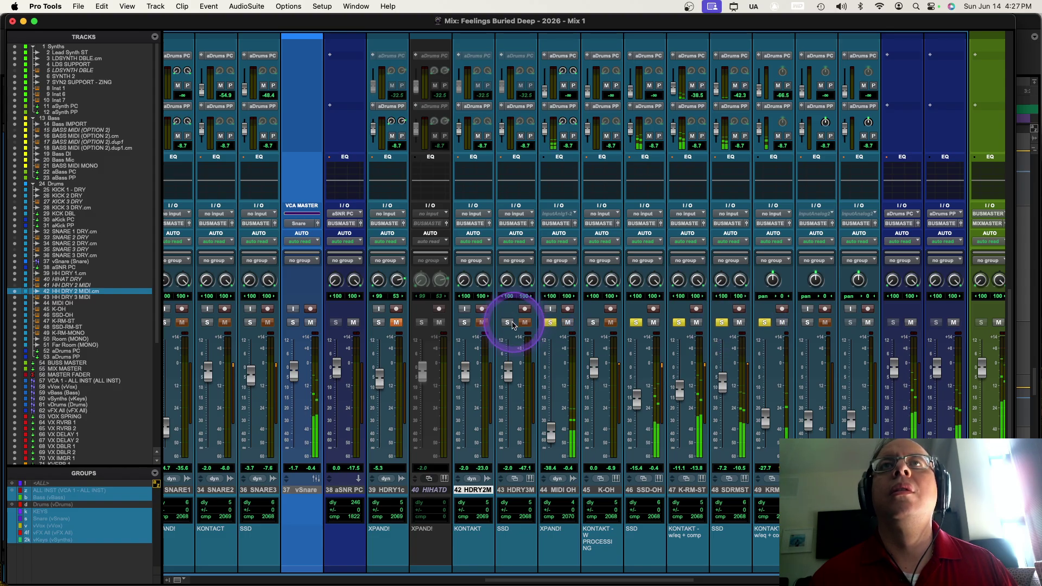
click(465, 322)
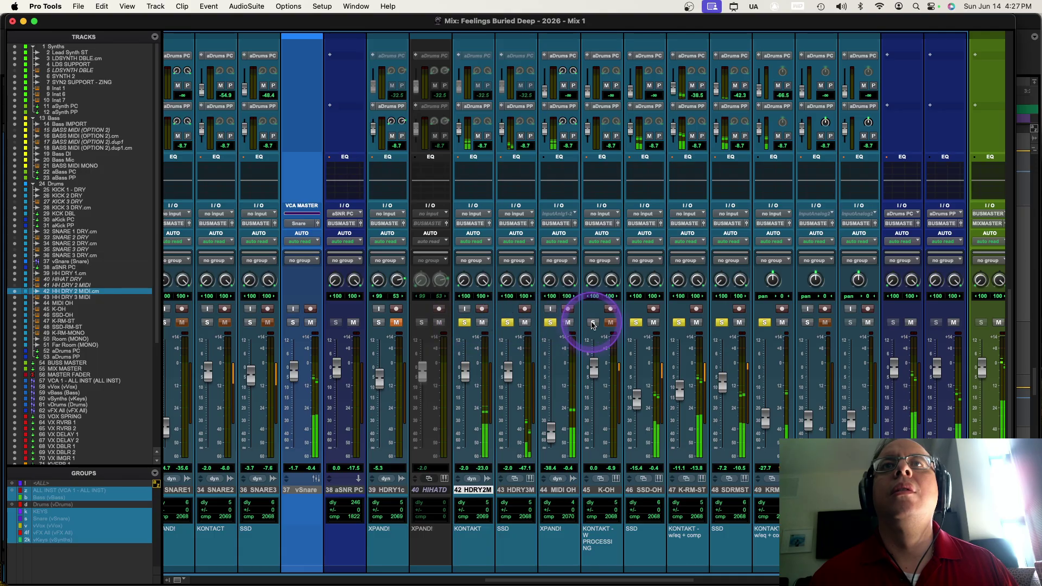
click(594, 323)
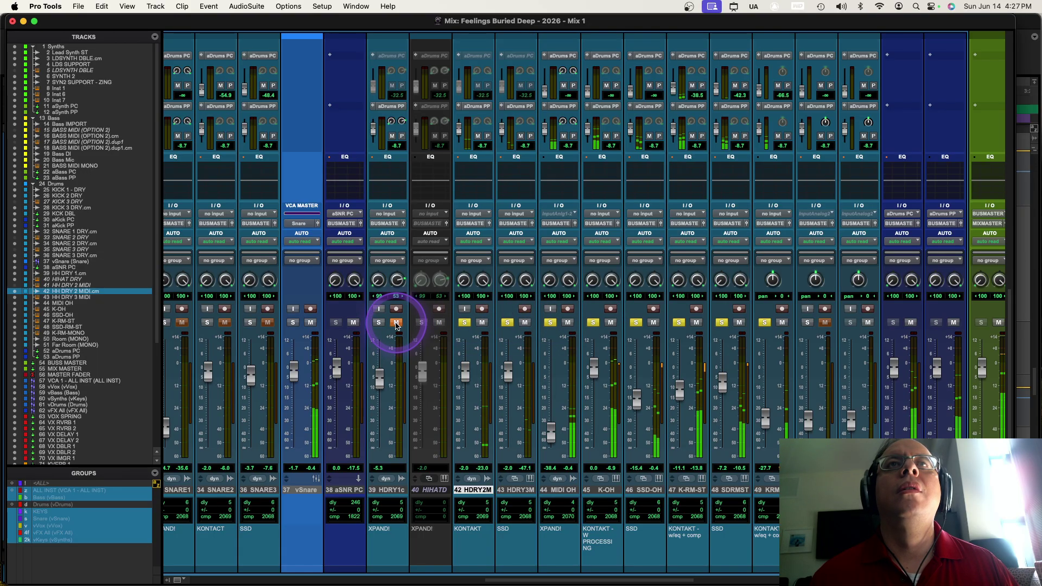
Compare the drums with and without HDRY1c during playback, leaving the track unmuted and soloed.
click(397, 322)
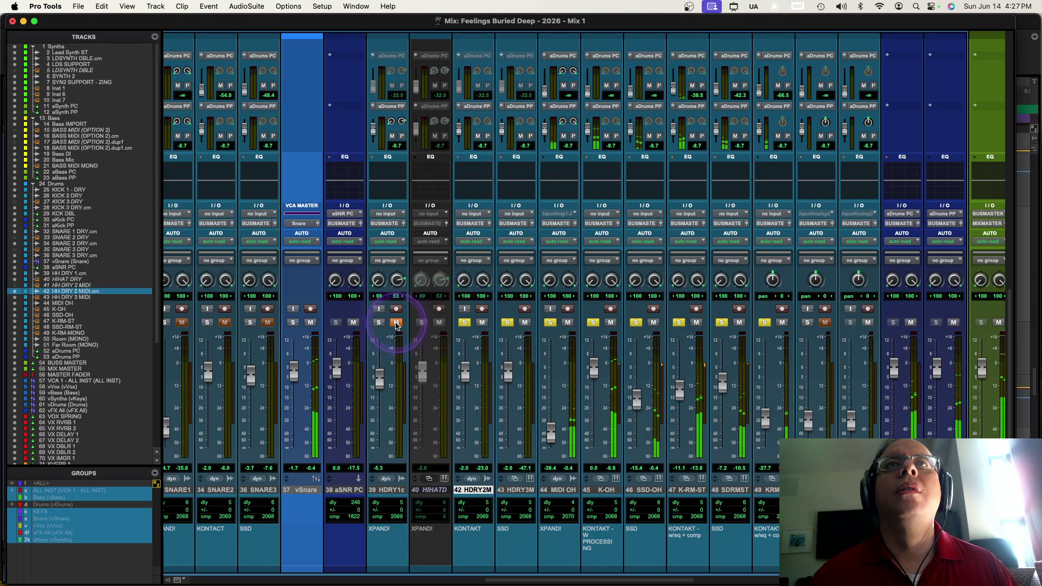
click(379, 323)
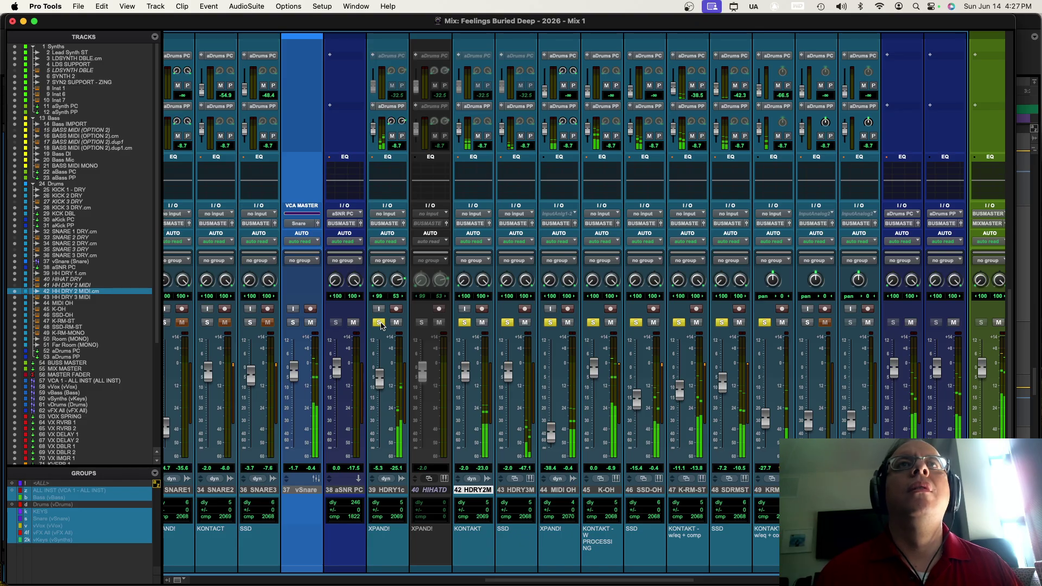
click(379, 323)
click(396, 322)
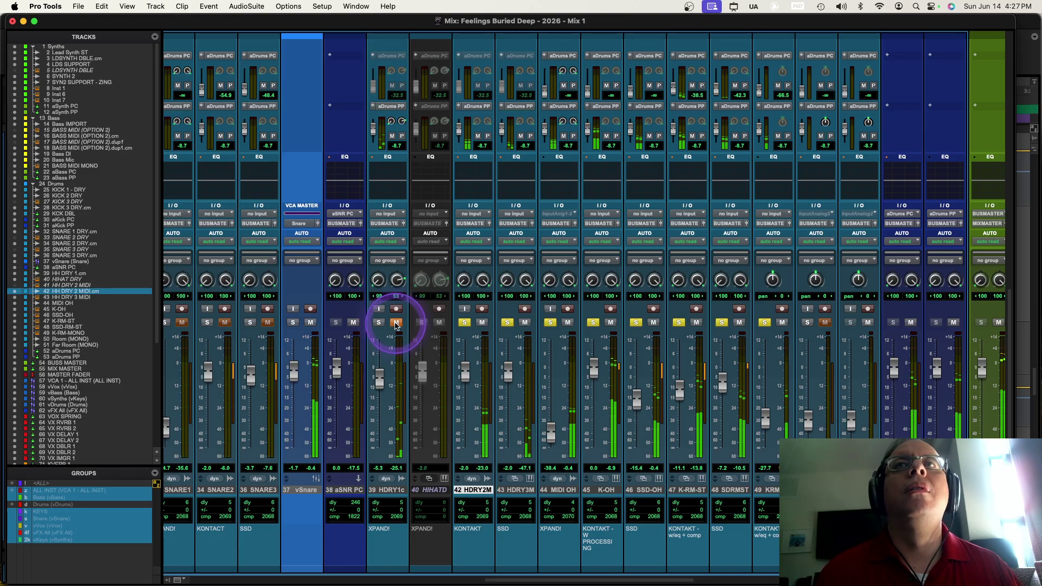
click(378, 324)
click(379, 324)
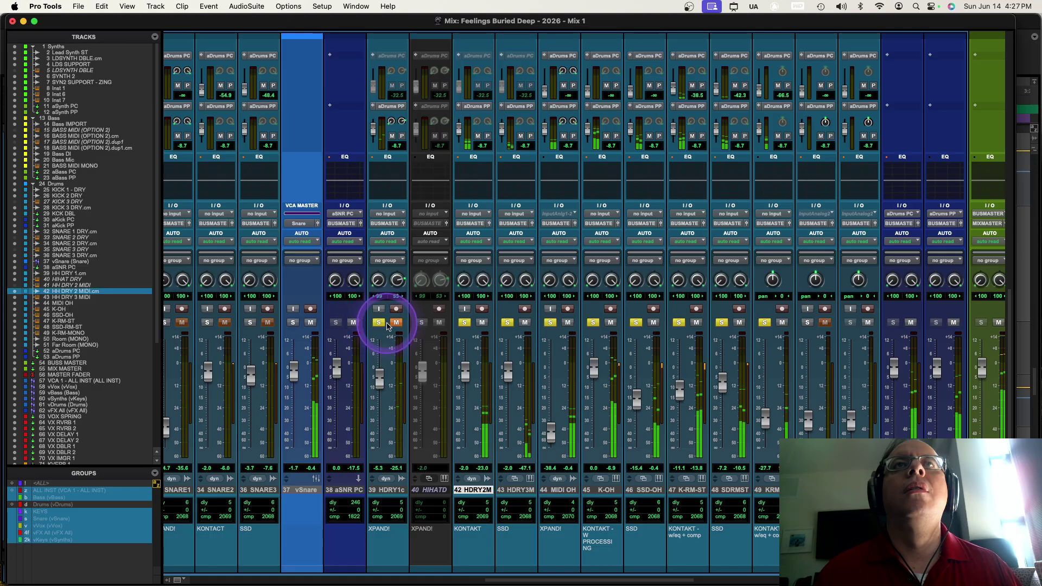
click(396, 323)
Take HDRY2M, HDRY3M and MIDI OH out of solo, and compare the drums without and with K-OH.
click(465, 324)
click(482, 323)
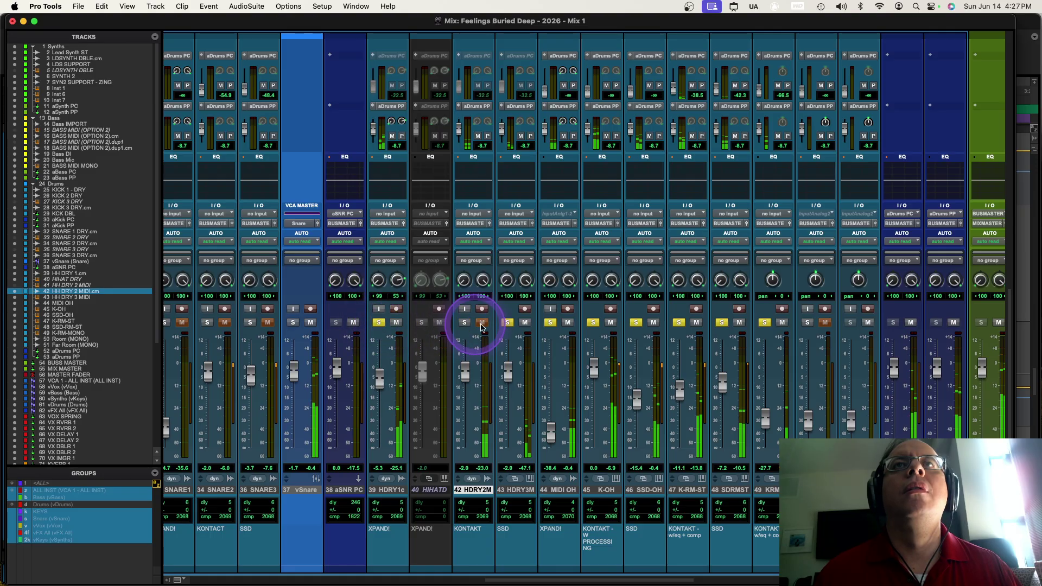
click(507, 323)
click(525, 323)
click(550, 322)
click(568, 322)
click(593, 323)
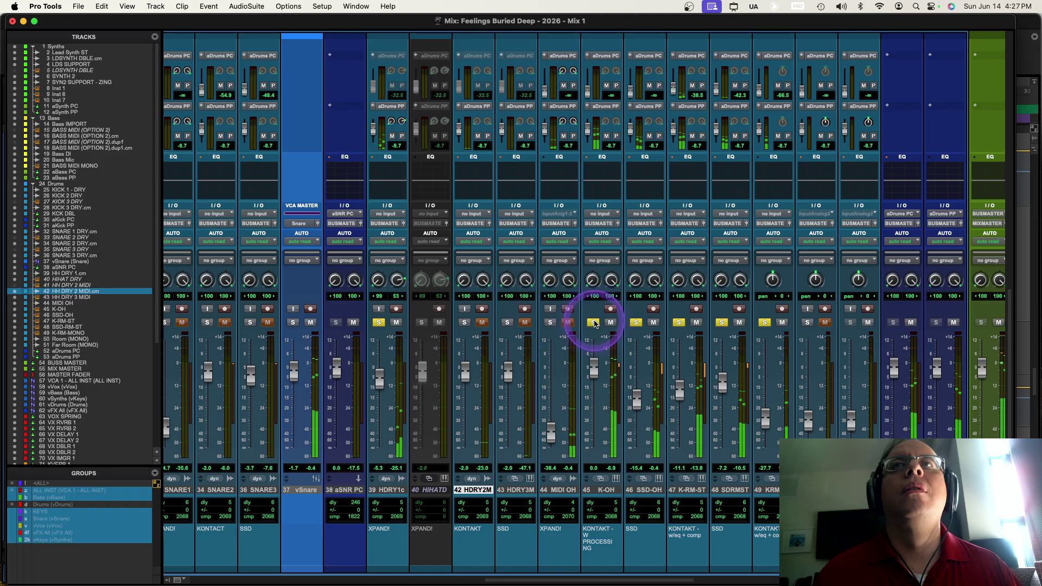
click(611, 322)
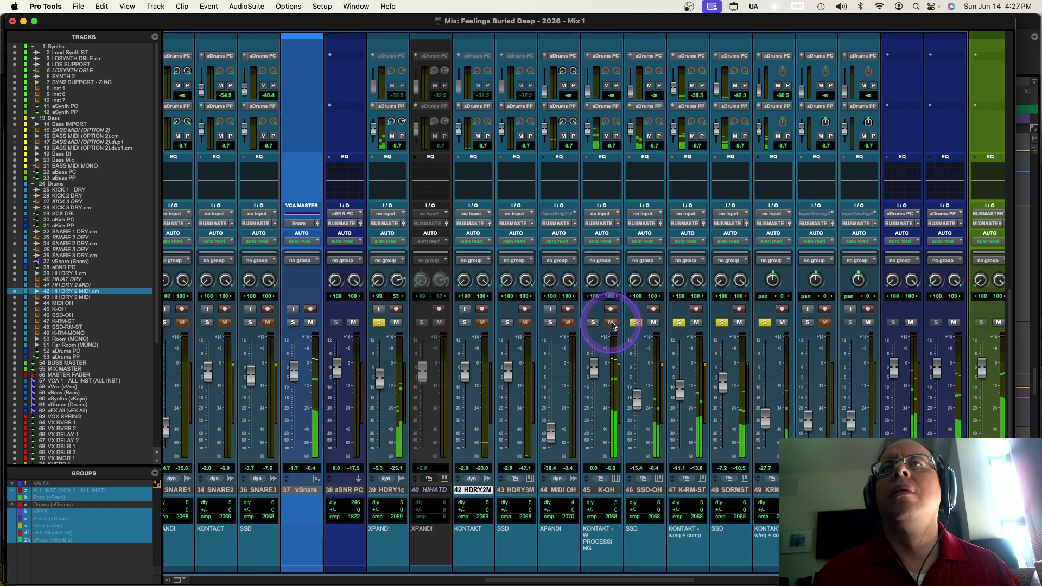
click(611, 323)
click(593, 323)
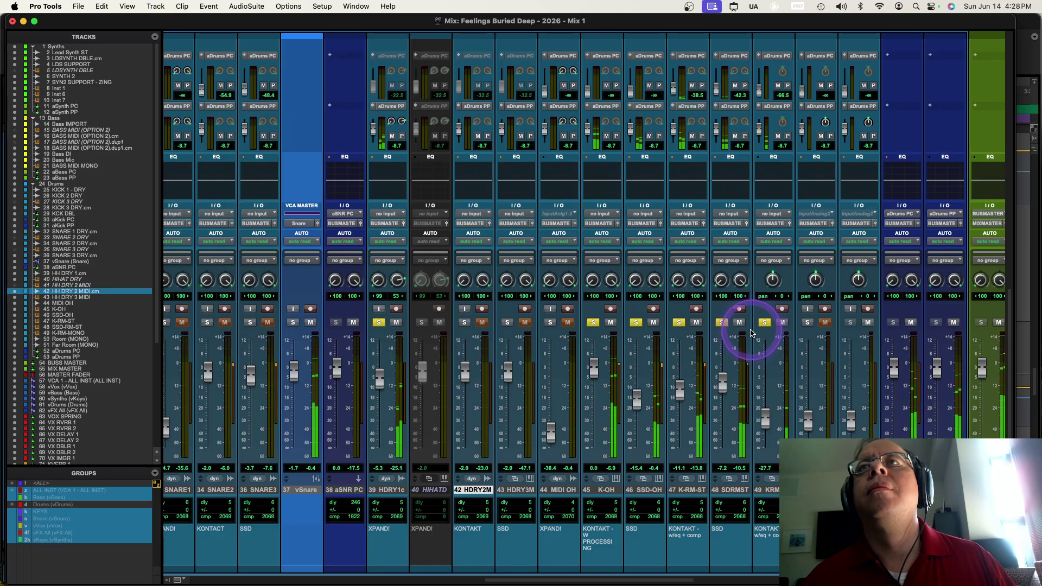
Compare the drums without and with K-RM-ST in solo, then clear all track solos.
click(678, 322)
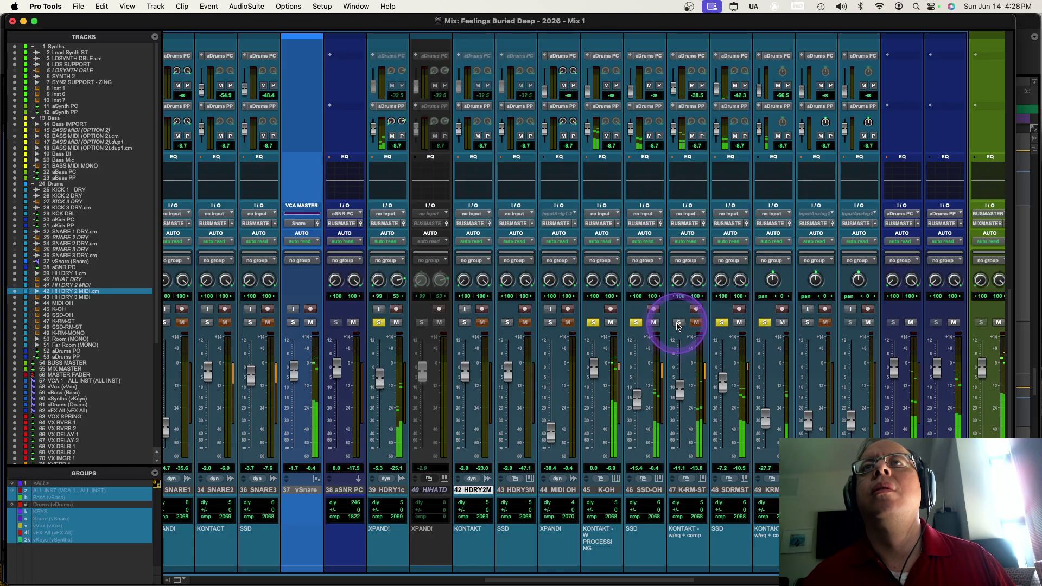
click(678, 323)
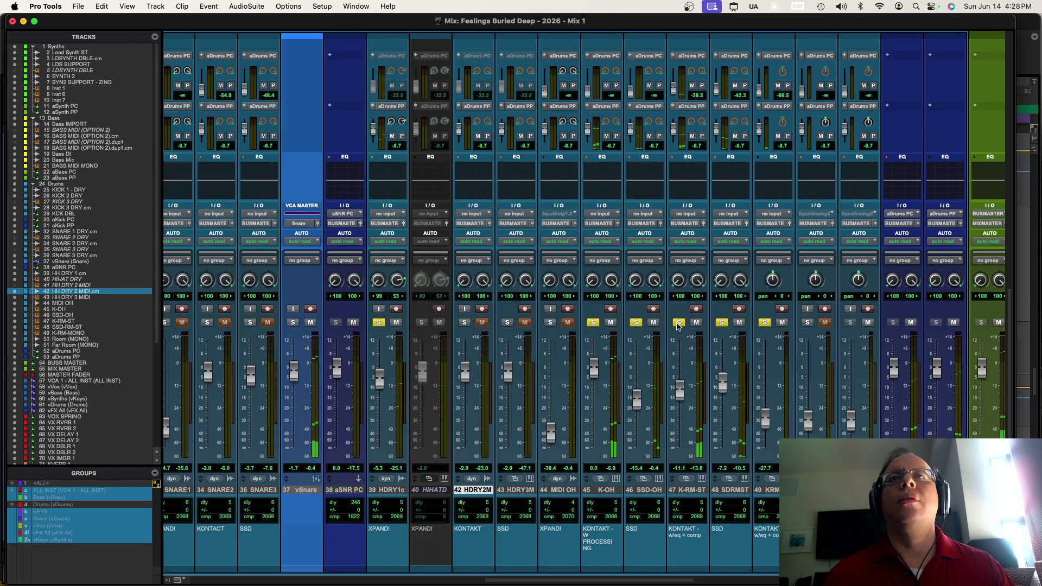
alt+click(679, 324)
drag(380, 378, 428, 372)
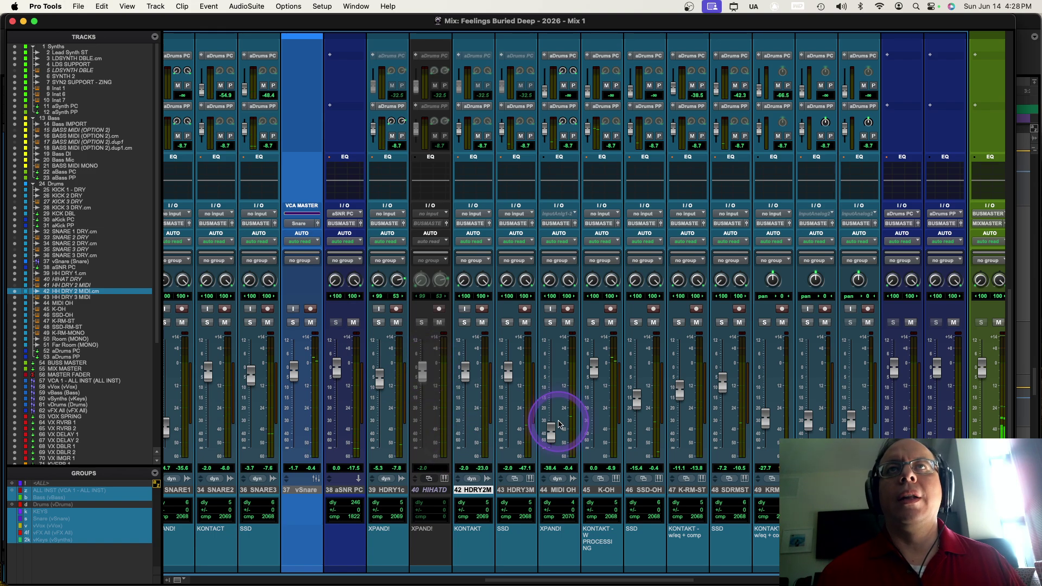
key(super+Tab)
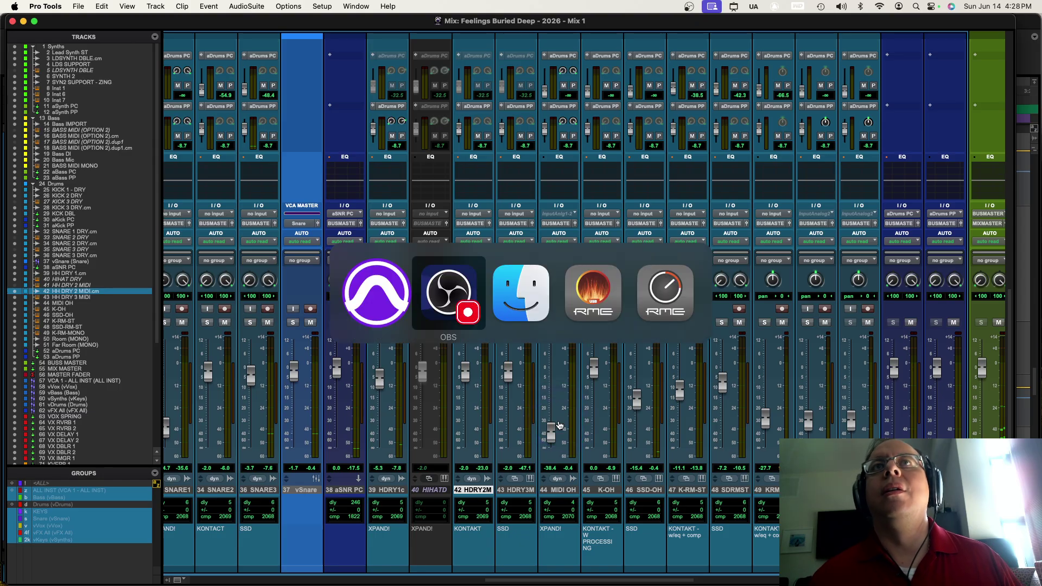